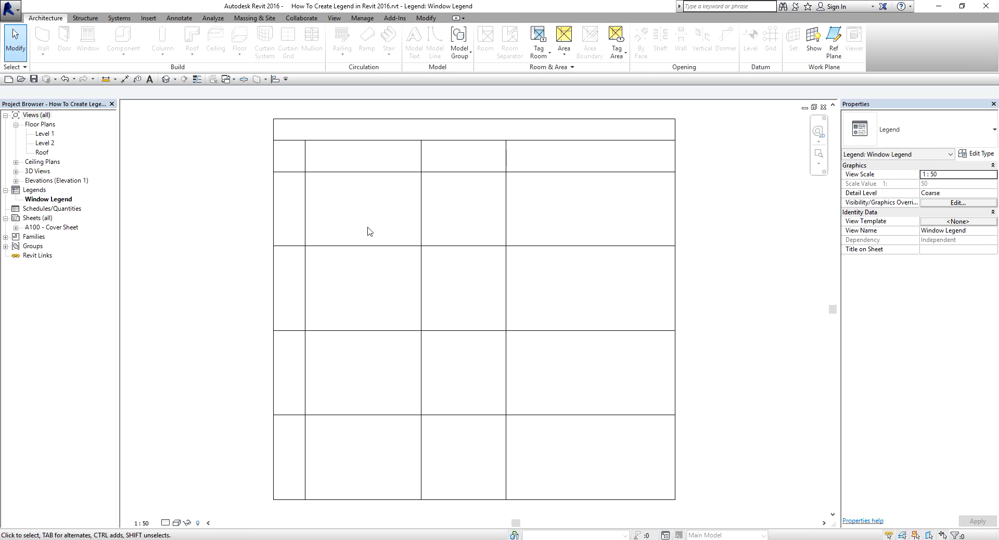
click(177, 19)
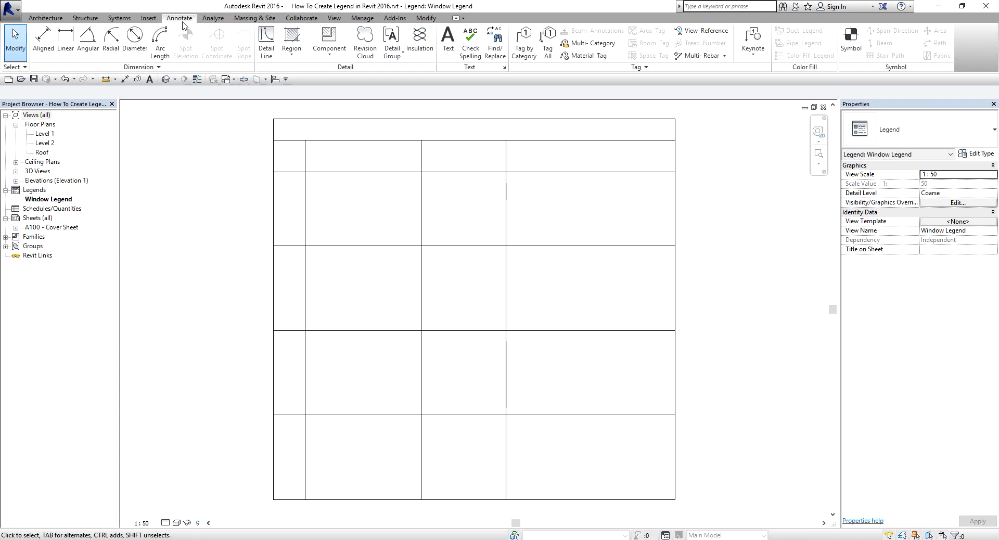
click(267, 42)
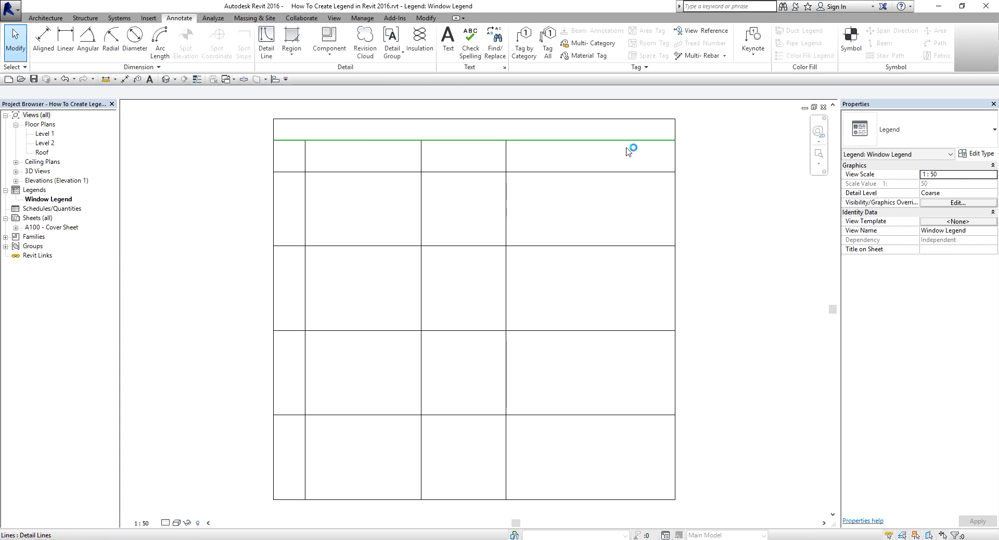
key(Escape)
key(Escape)
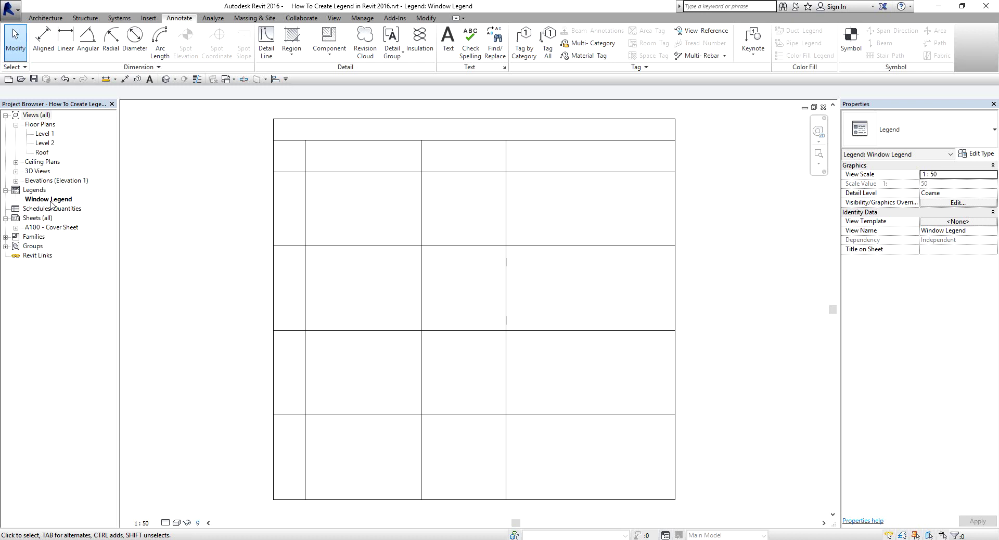
- Create a new legend view named "Door Legend" at 1:50 scale
right_click(34, 190)
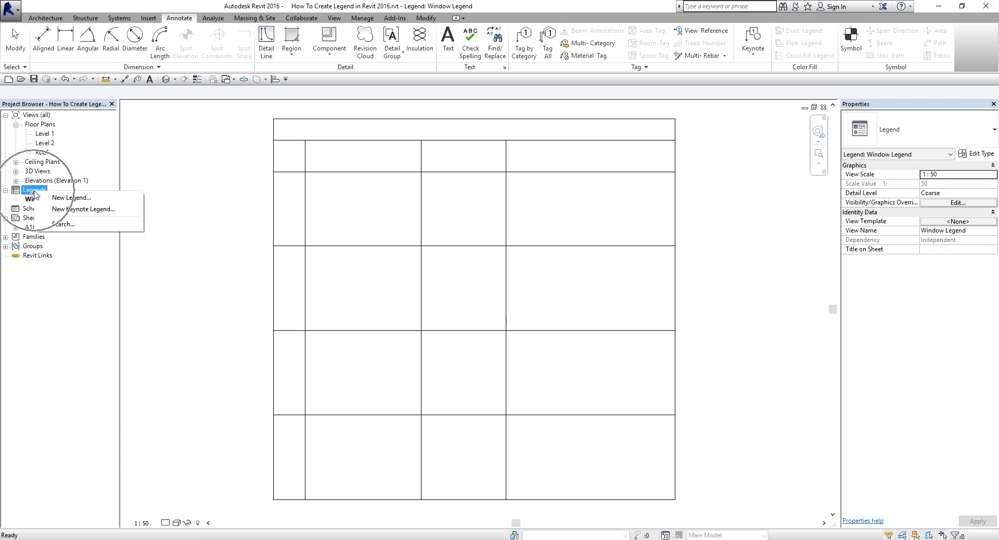
click(69, 199)
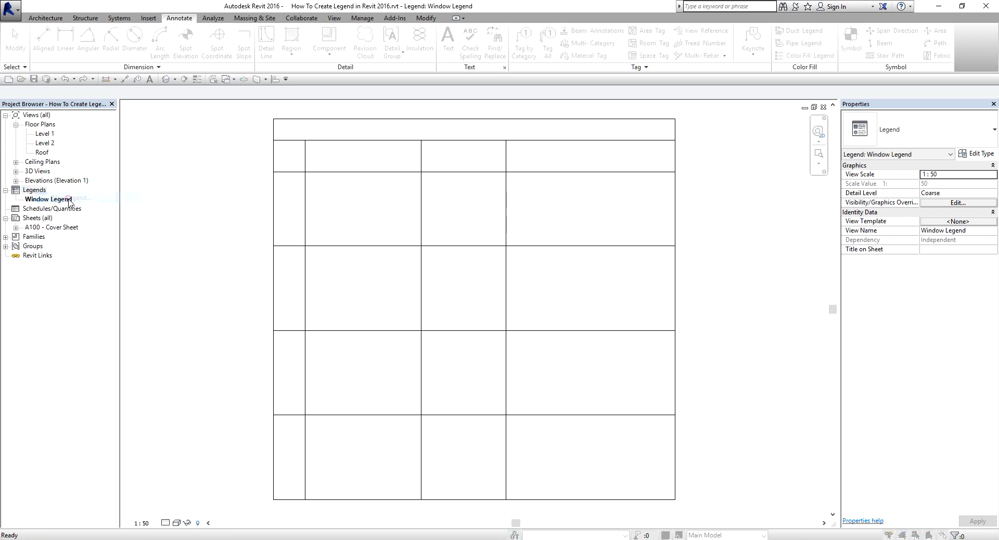
drag(492, 239, 437, 201)
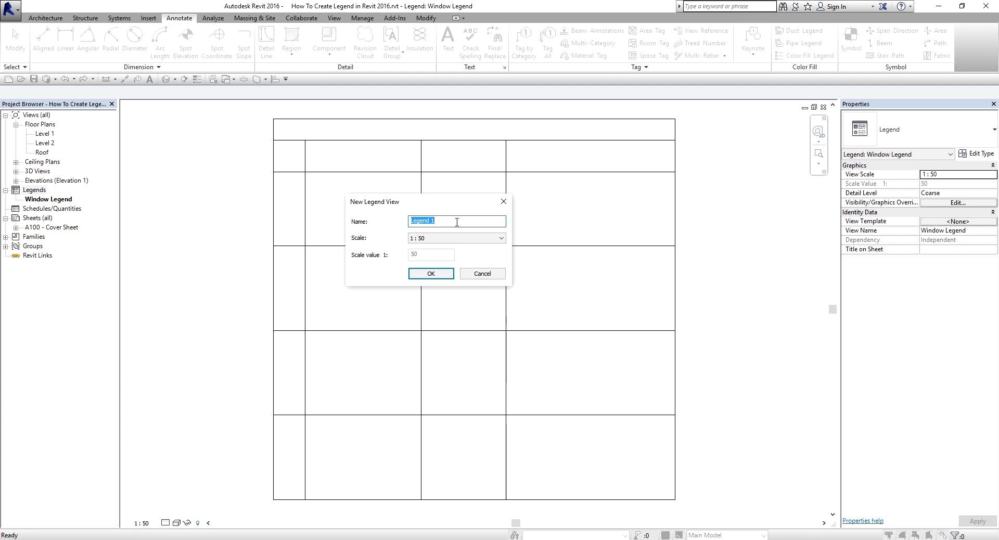
text(Door Legend)
click(437, 276)
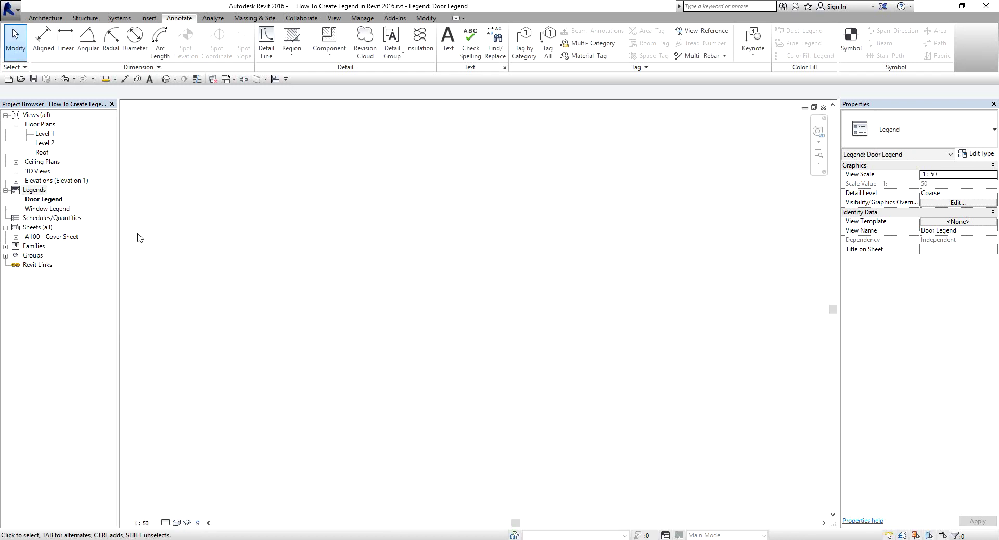
click(50, 202)
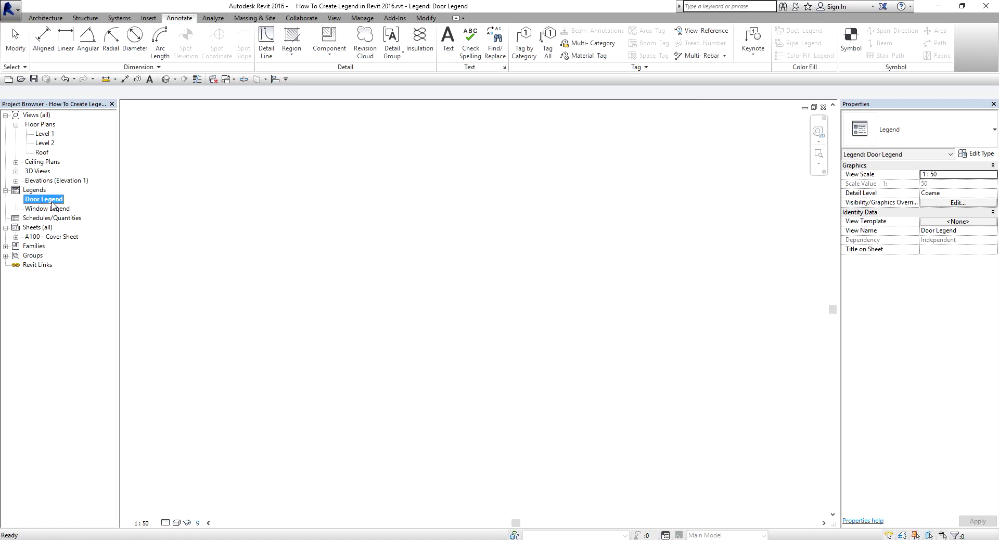
click(476, 311)
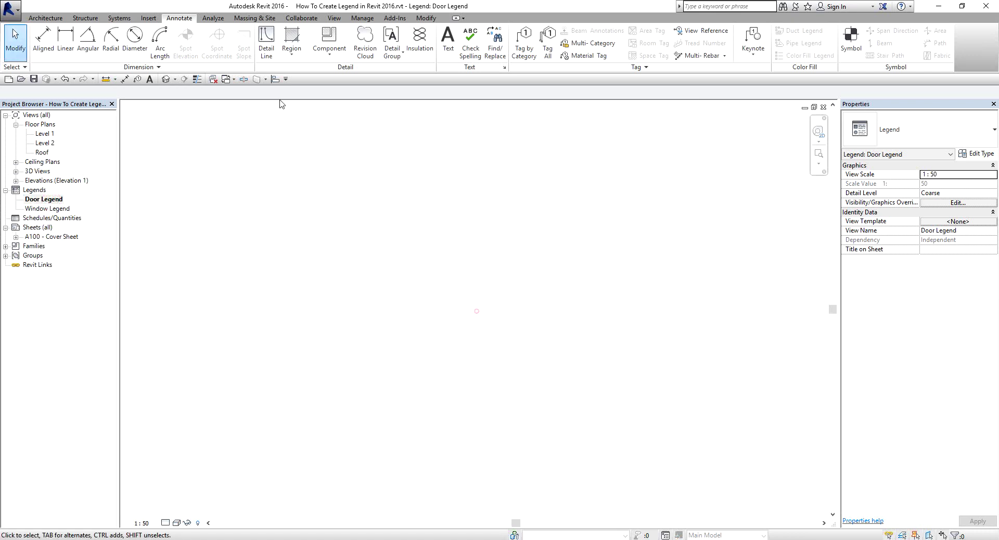
- Draw a detail-line rectangle about 9100 wide and 6000 high in the Door Legend view as the table border
click(269, 40)
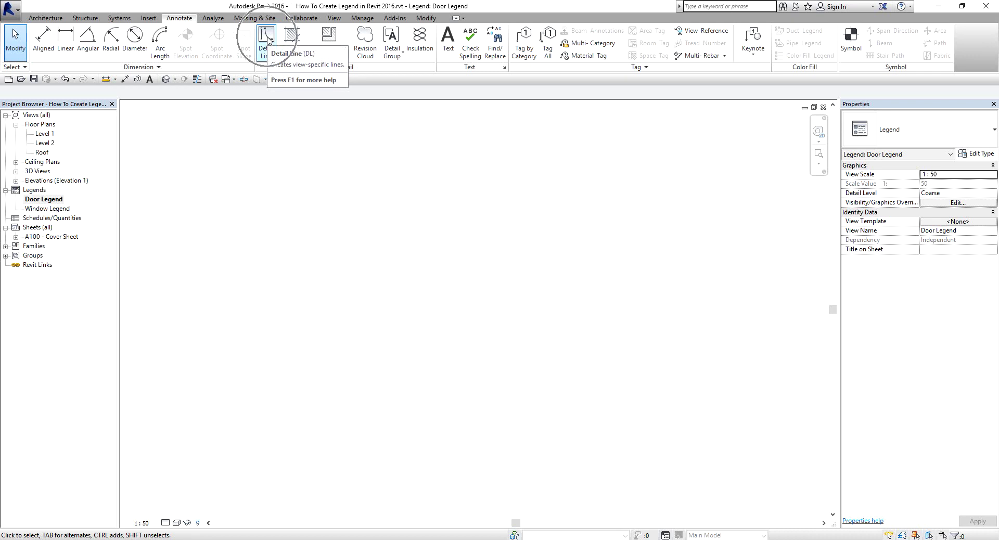
click(267, 41)
click(427, 31)
click(268, 176)
scroll(480, 343, down, 2)
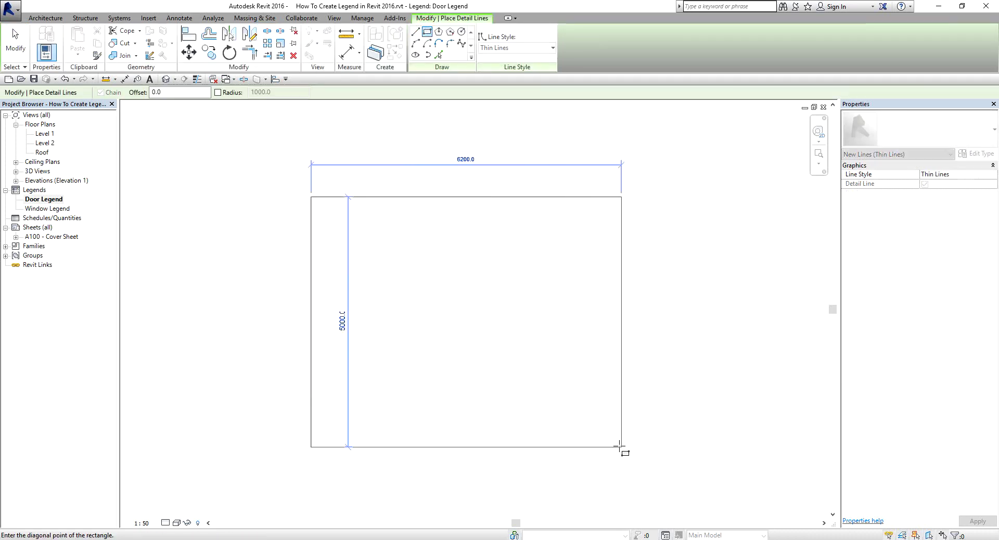
click(765, 497)
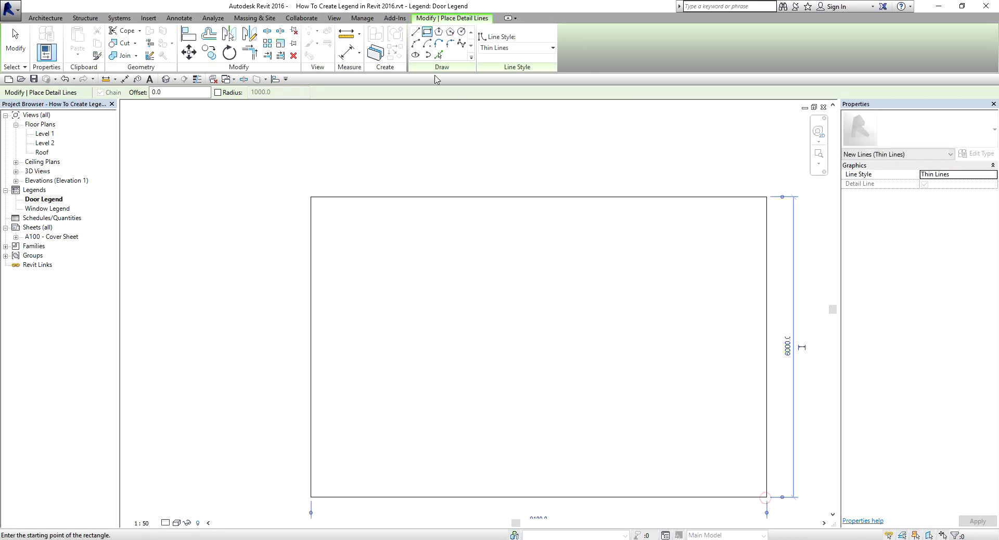
click(313, 244)
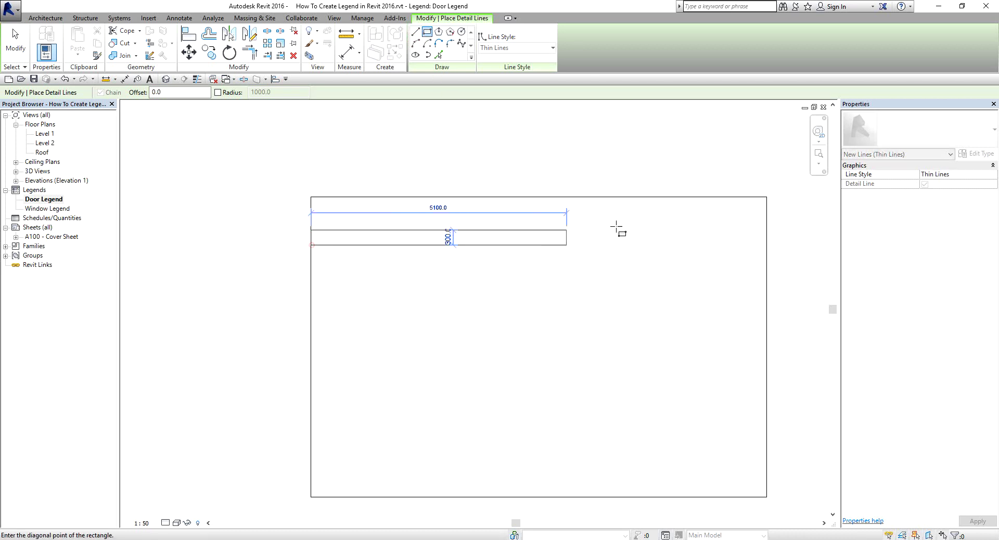
key(Escape)
key(Escape)
- Draw a horizontal detail line across the full width of the rectangle to separate a header row near its upper edge
click(416, 32)
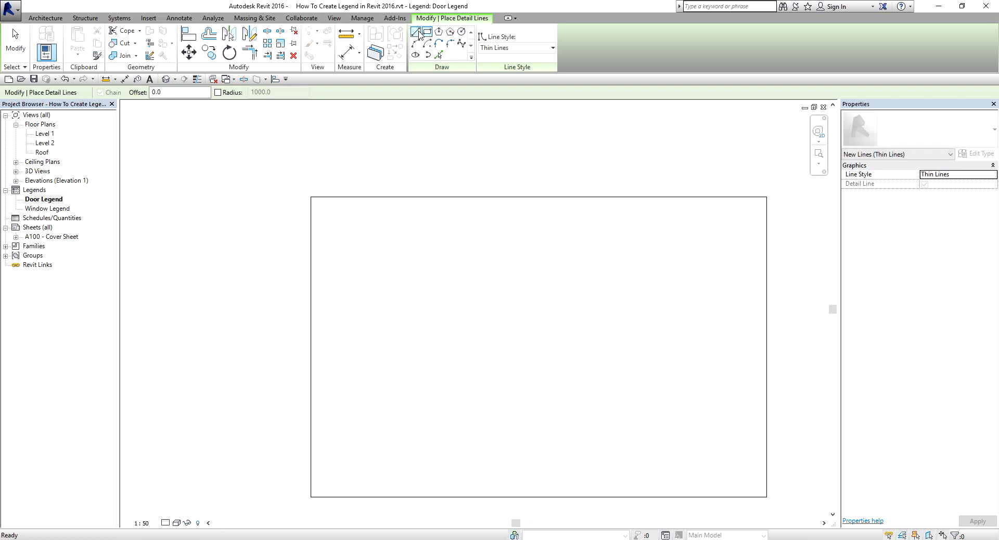
click(310, 262)
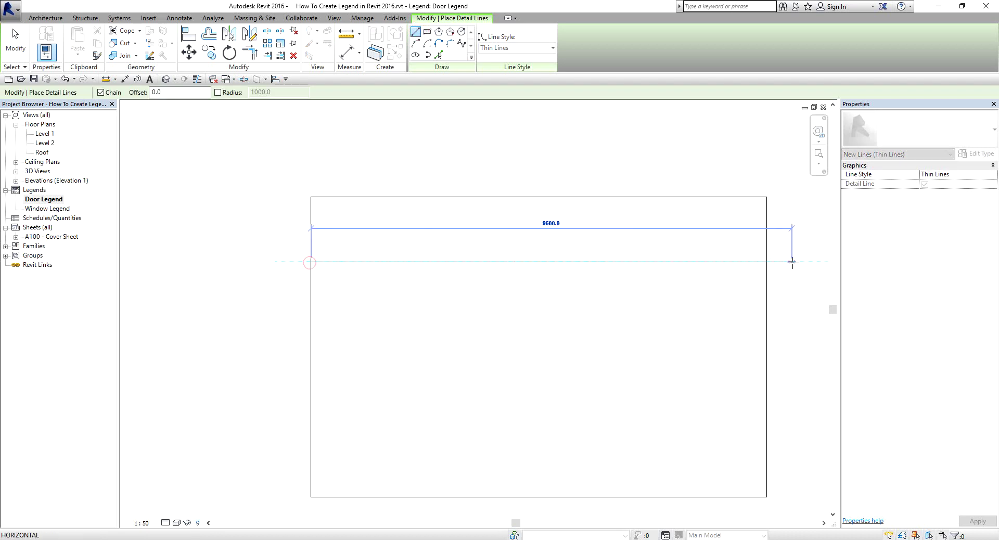
click(765, 262)
key(Escape)
- Draw two full-height vertical detail lines about 1500 apart, the second about 5200 from the rectangle's right edge
click(431, 197)
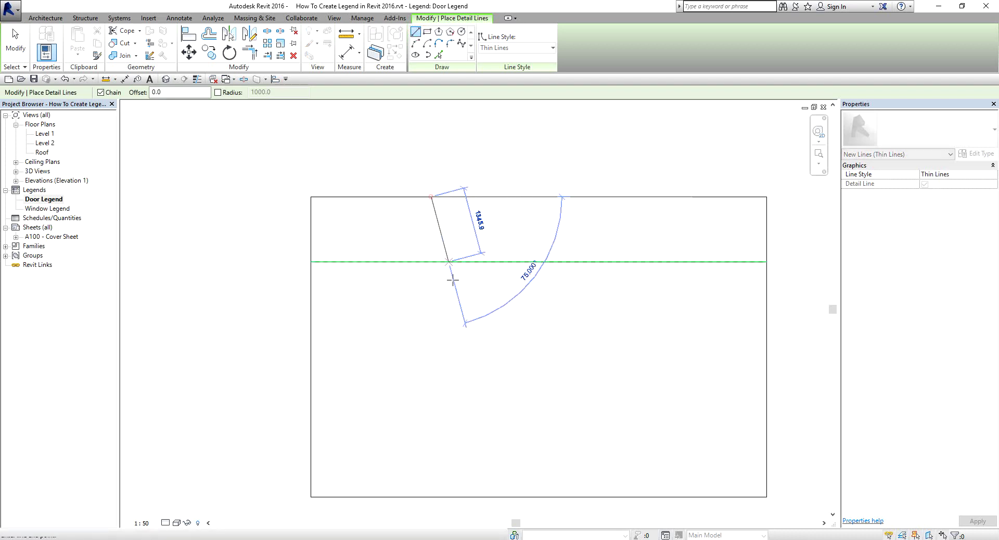
click(431, 496)
key(Escape)
click(506, 196)
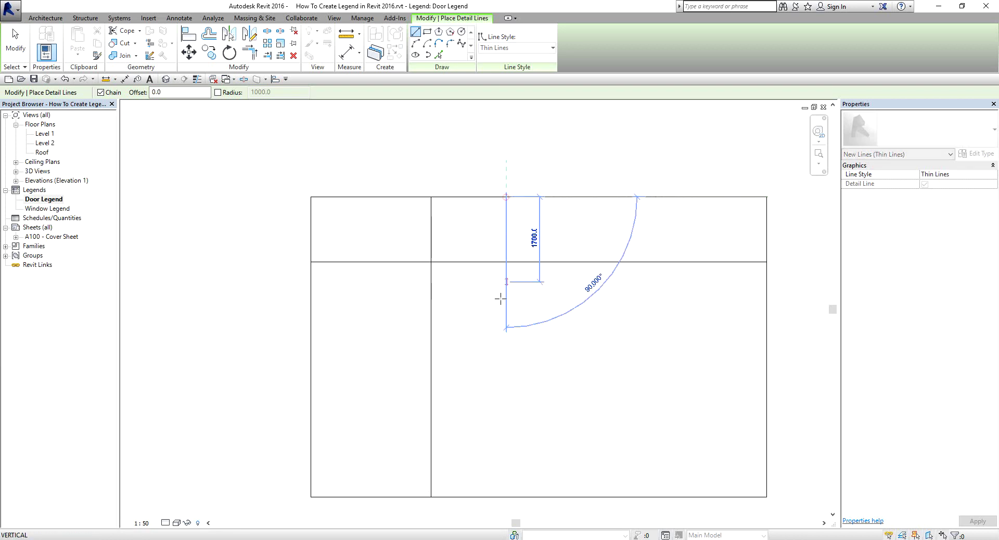
click(510, 497)
key(Escape)
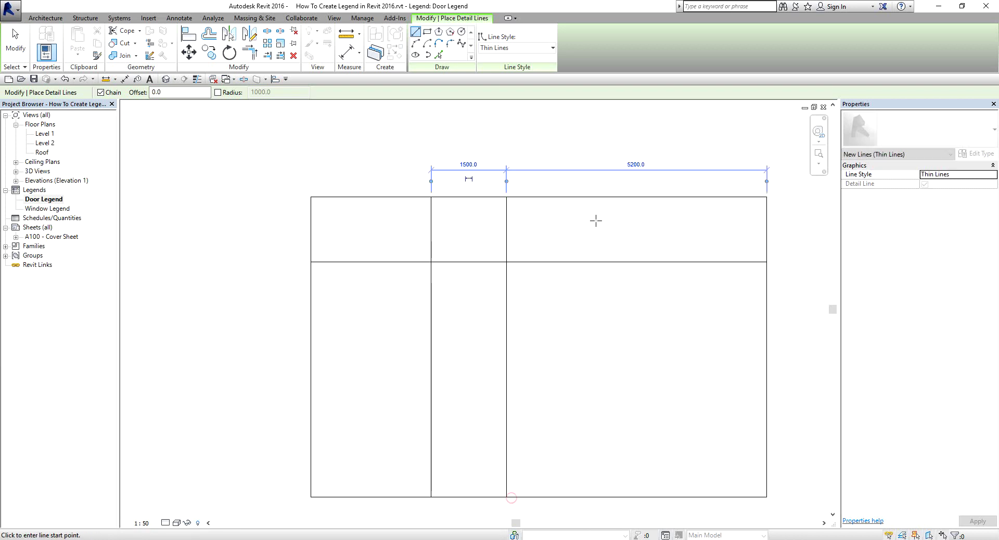
key(Escape)
scroll(511, 337, down, 1)
middle_drag(511, 337, 406, 286)
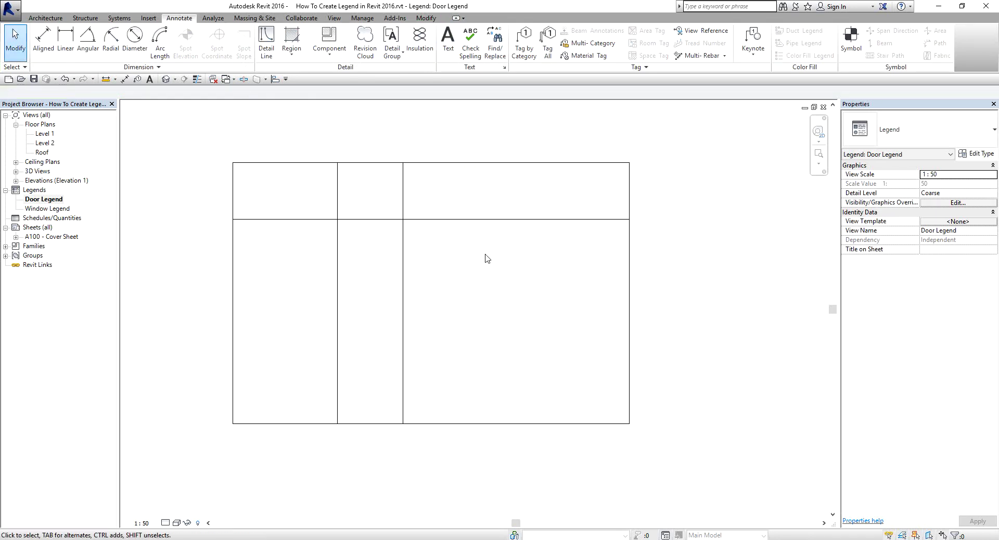
- Copy both vertical divider lines one column spacing (1500) to the right
drag(470, 296, 318, 354)
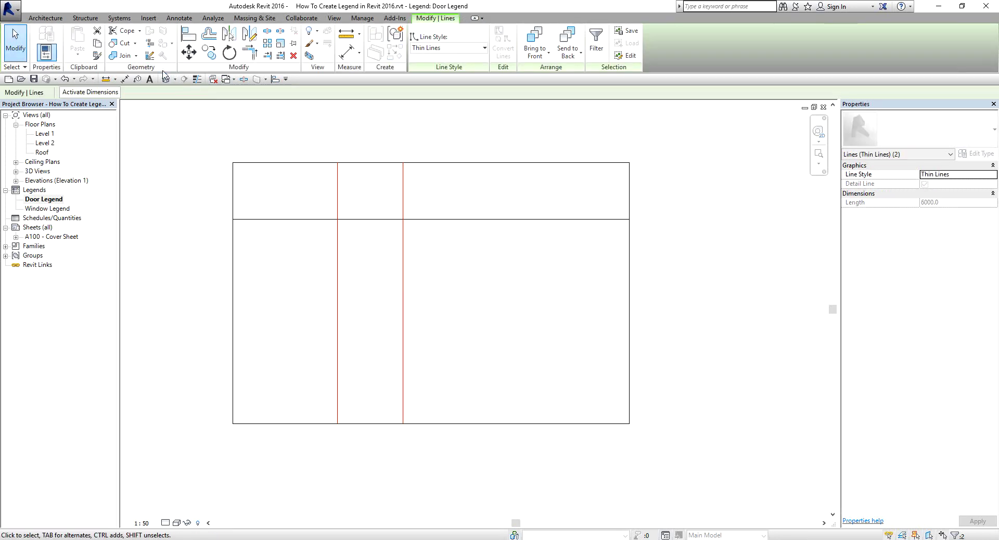
click(208, 52)
click(337, 423)
click(404, 423)
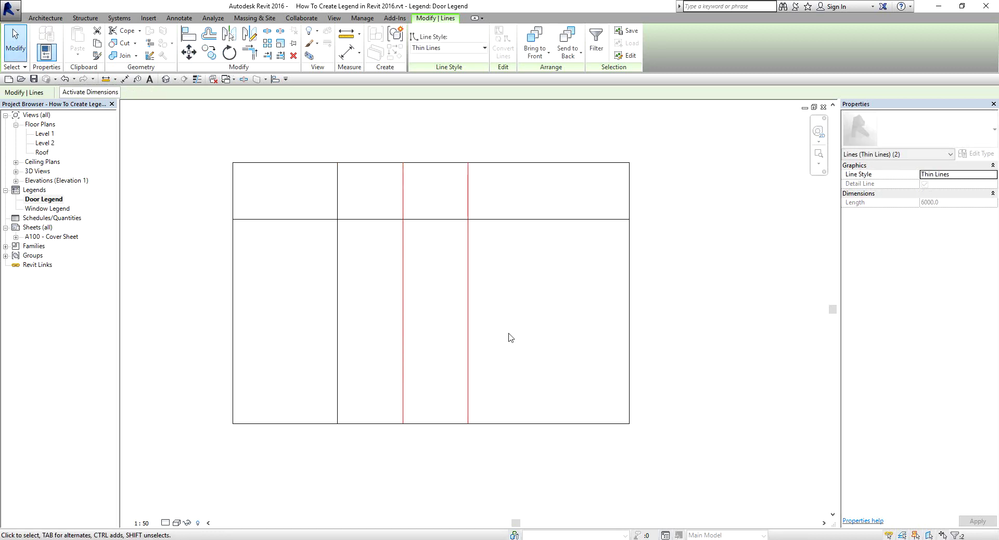
- Copy the rightmost vertical divider line another 1500 to the right, using the existing column spacing as reference
key(Escape)
drag(513, 297, 448, 350)
click(208, 52)
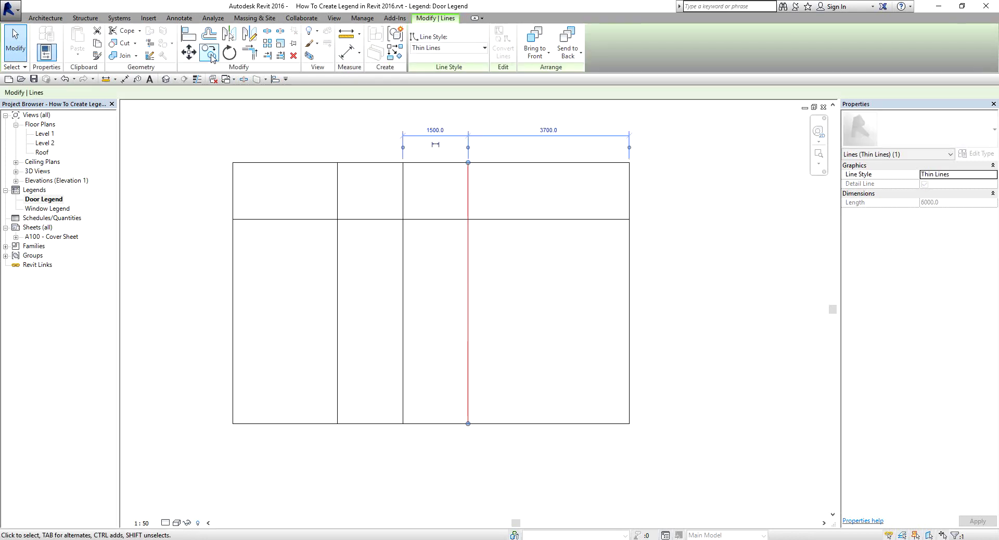
click(404, 423)
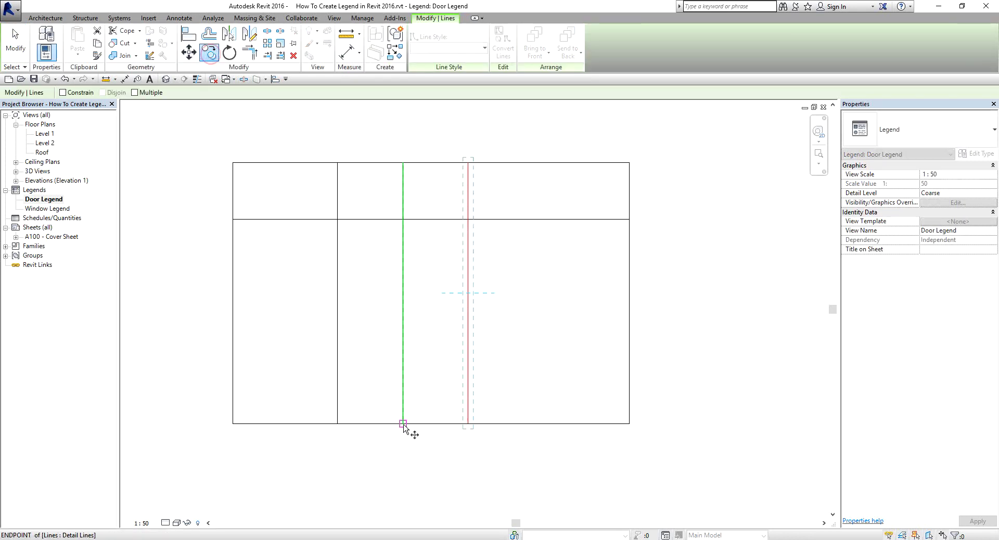
click(469, 423)
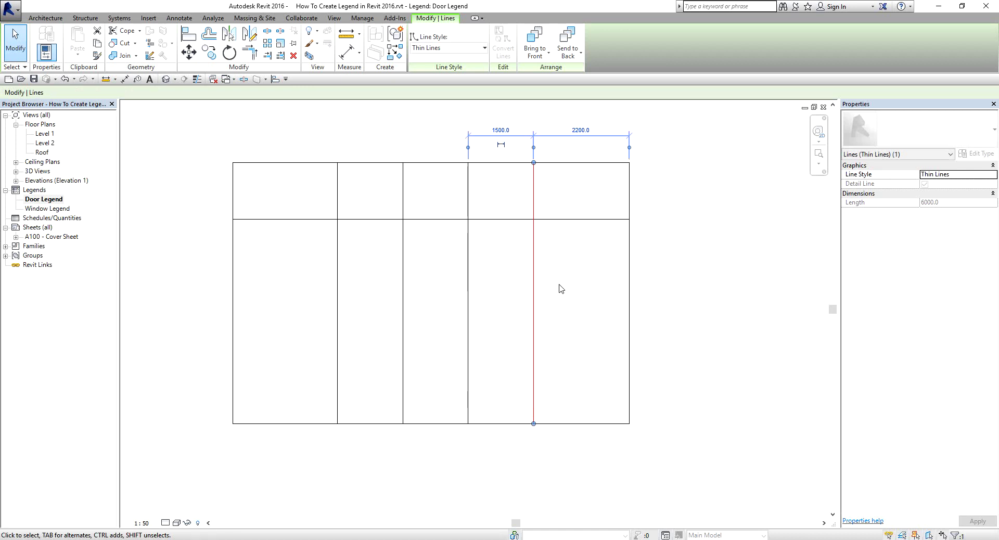
click(546, 382)
- Delete the Door Legend view and return to the Window Legend
right_click(56, 202)
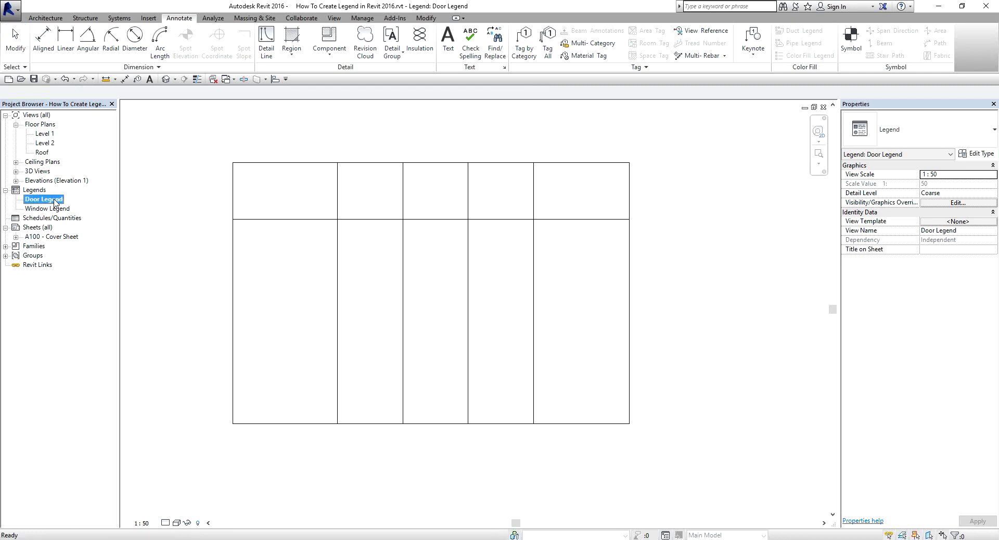
click(96, 307)
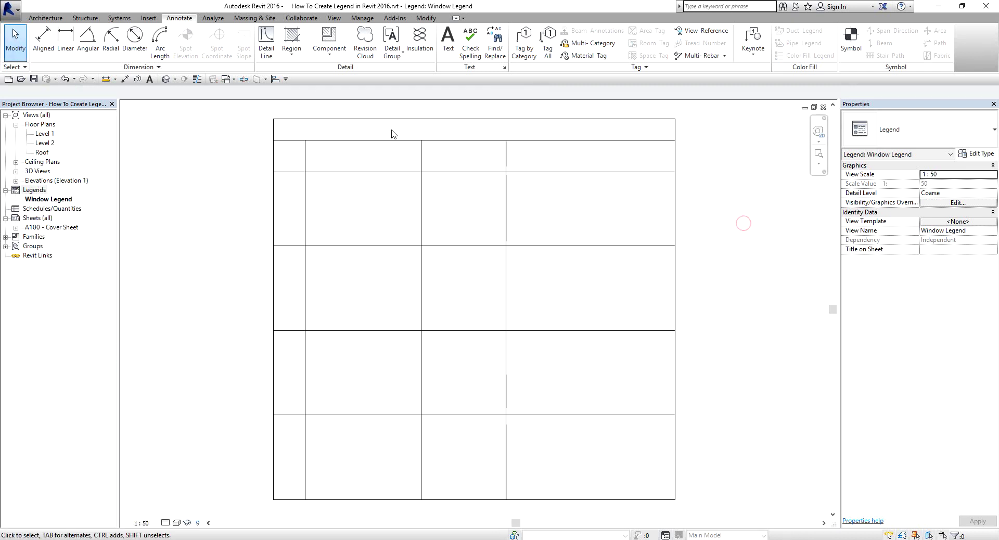
click(52, 199)
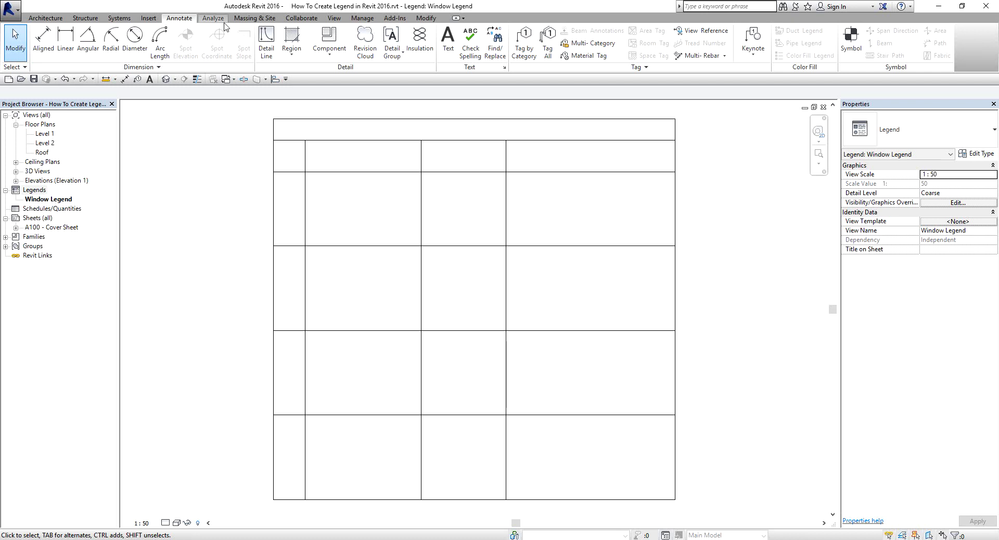
- Place an archtop fixed 900 x 1200 window legend component in Floor Plan view, host length 1200, in the first window row's third column
click(184, 22)
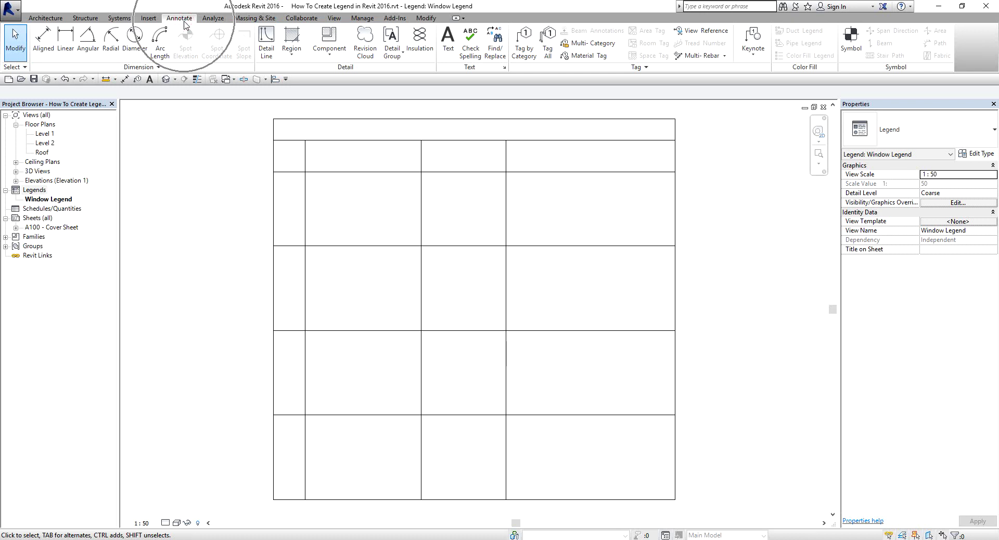
click(330, 54)
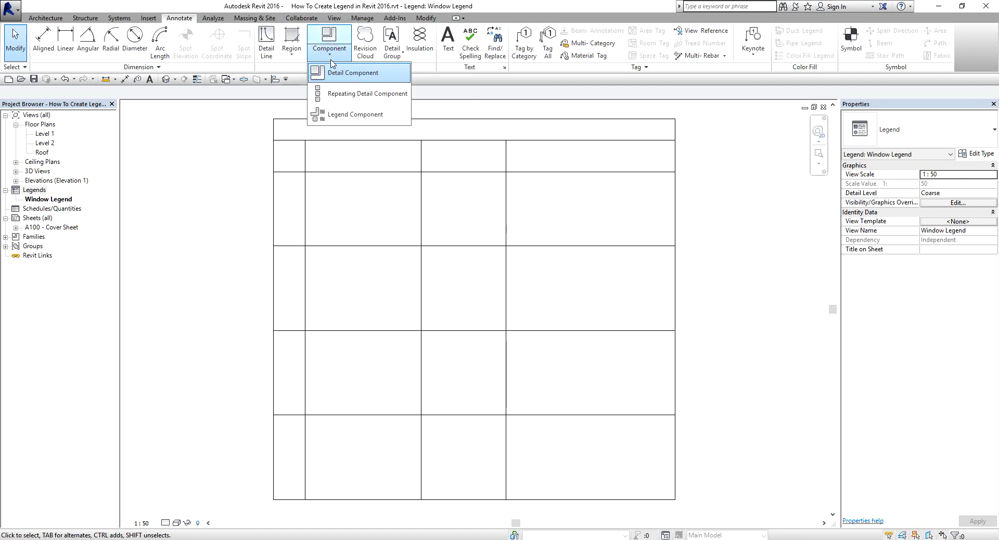
click(343, 115)
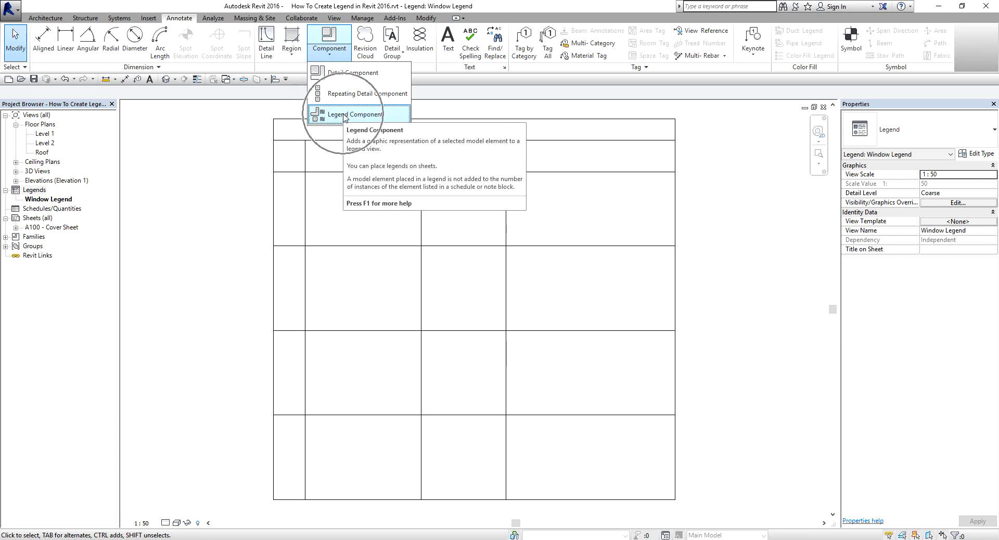
click(344, 116)
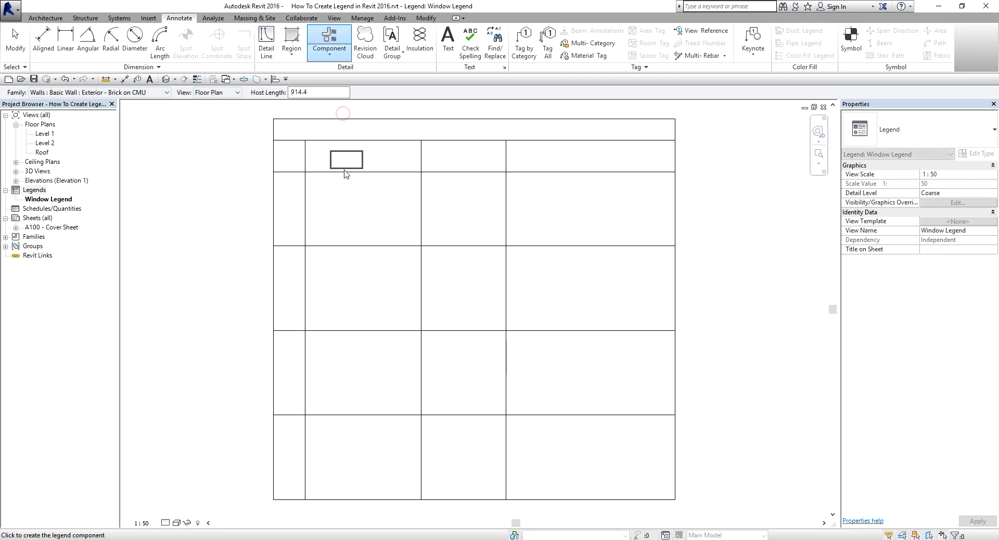
click(166, 93)
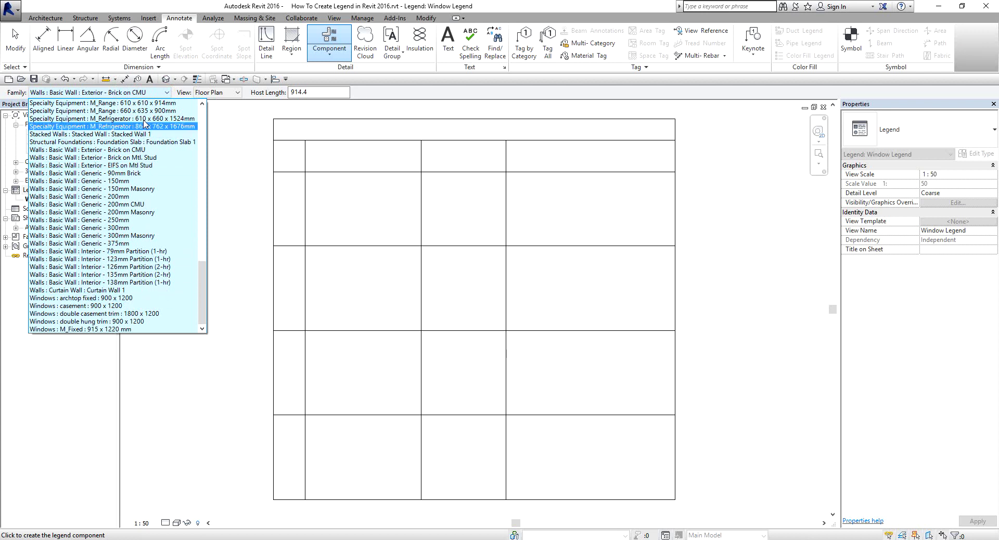
mouse_move(204, 287)
mouse_down()
mouse_move(204, 133)
mouse_move(203, 292)
mouse_up()
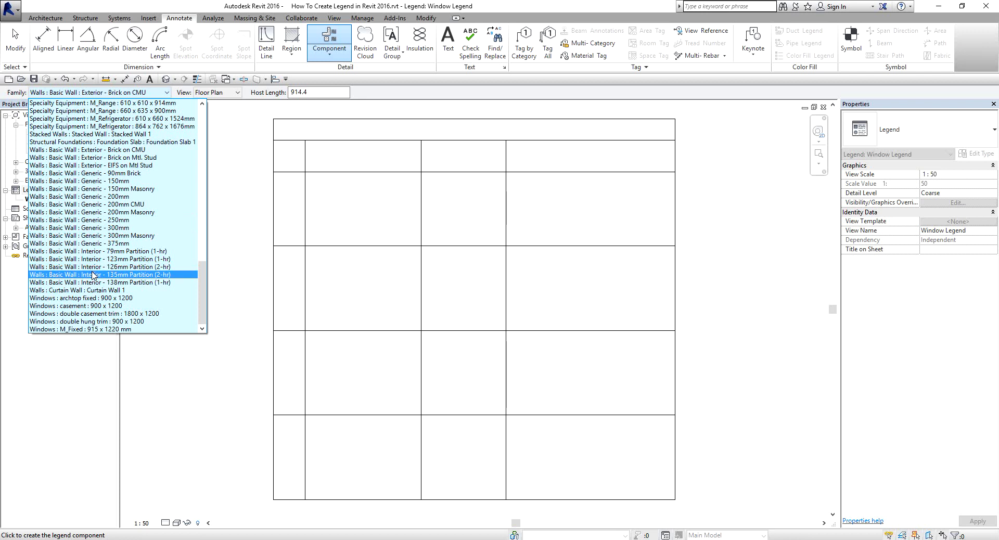
click(91, 298)
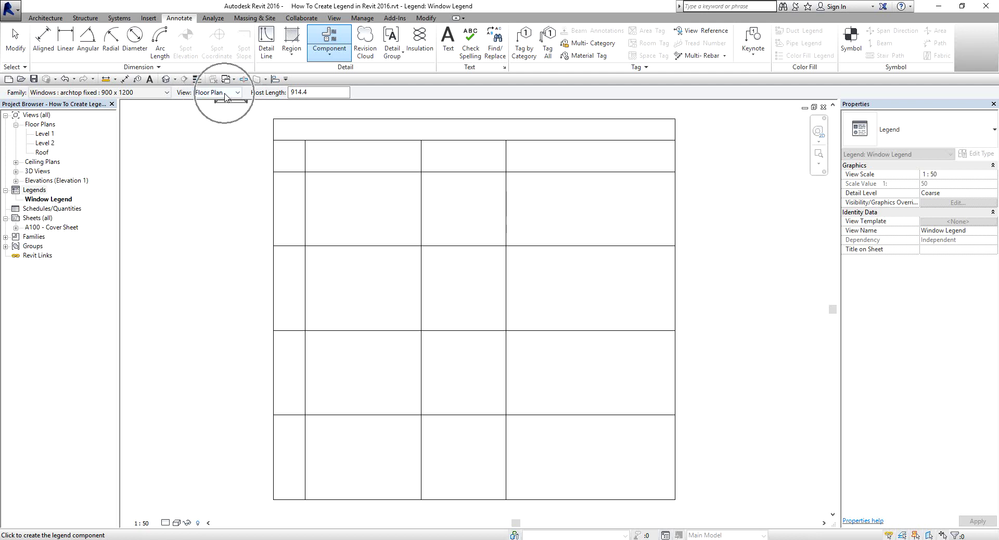
double_click(316, 94)
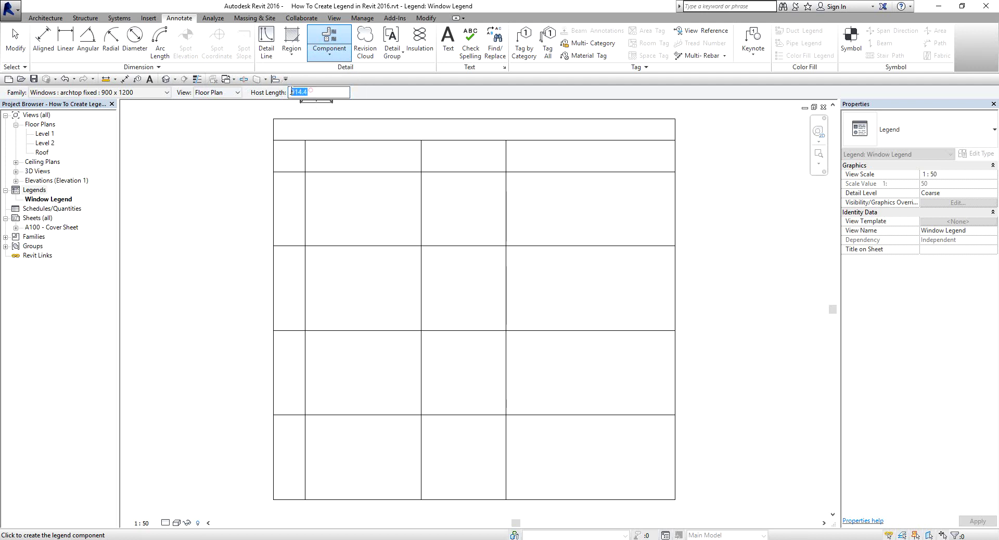
text(1200)
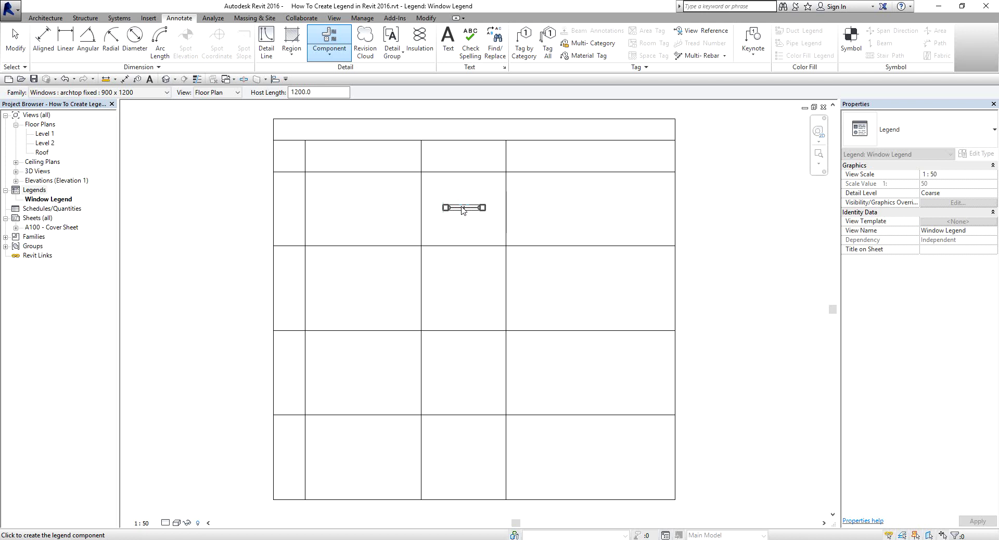
click(462, 210)
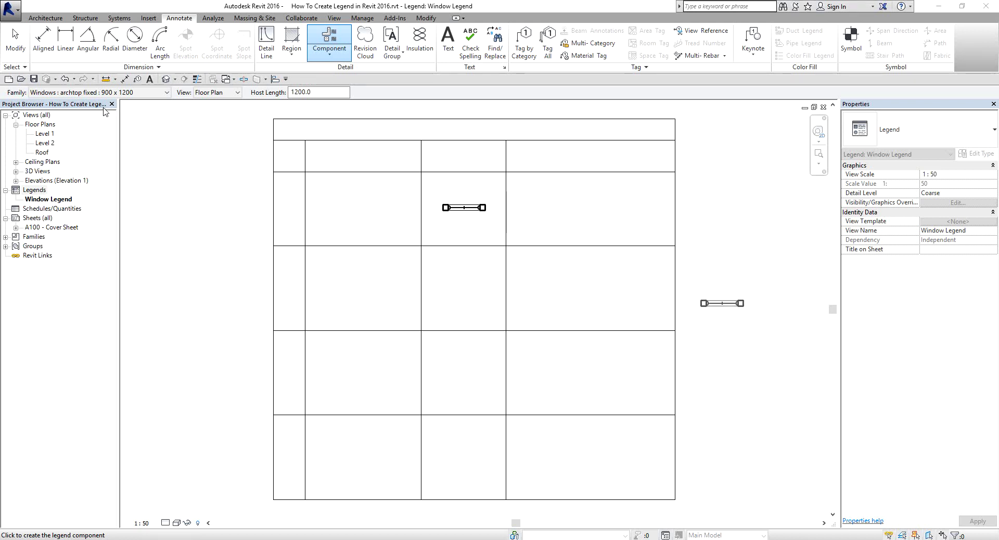
- Place the archtop fixed window's front and back elevations side by side in the last column of the same row
click(229, 94)
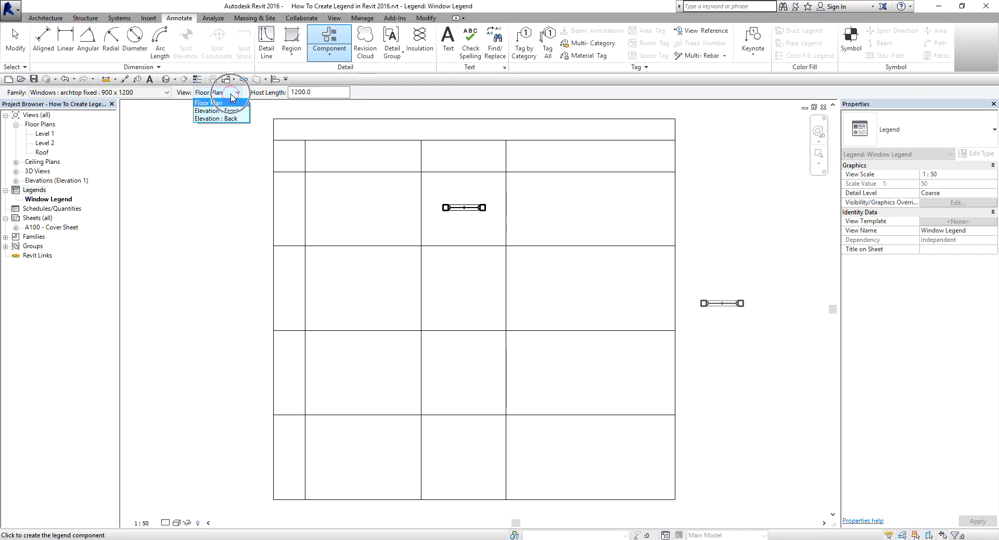
click(230, 112)
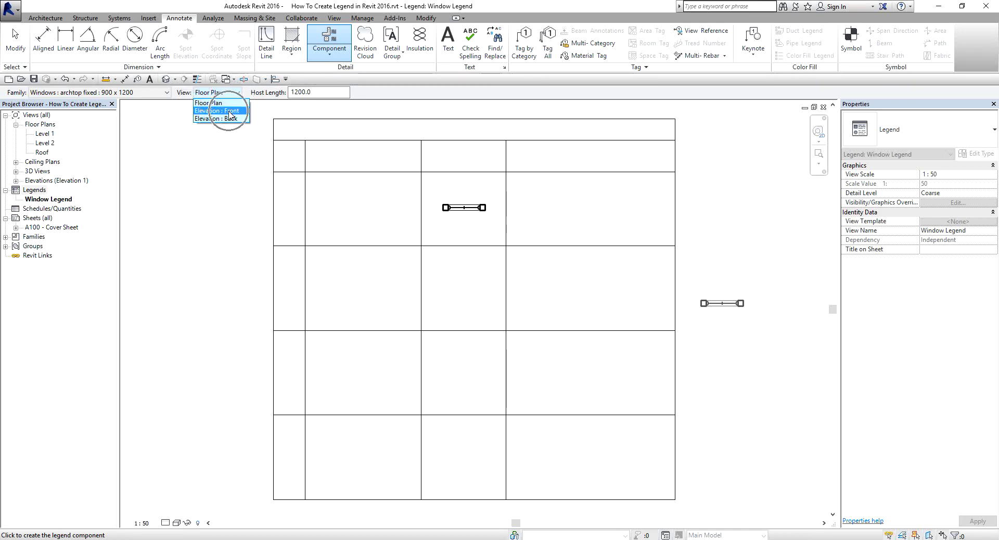
click(547, 204)
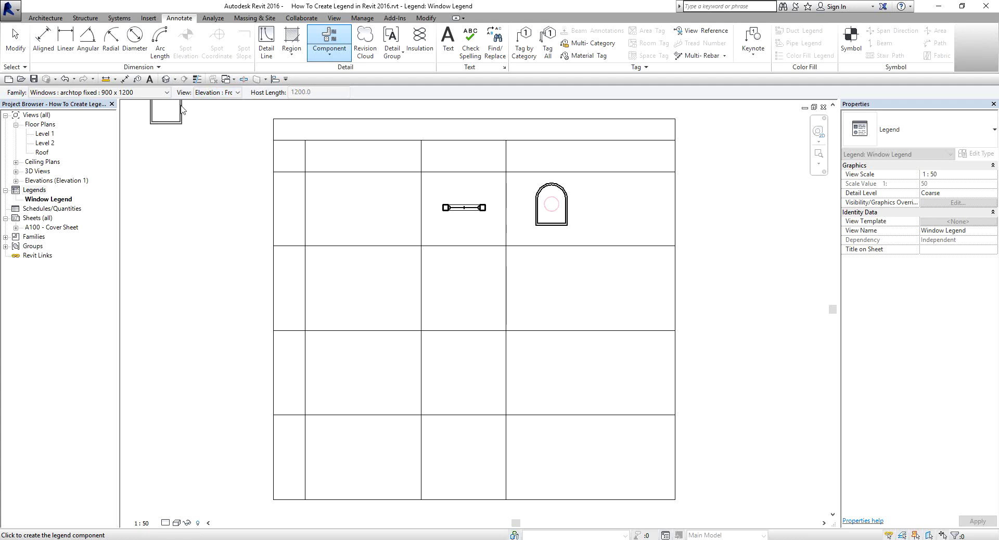
click(224, 92)
click(223, 119)
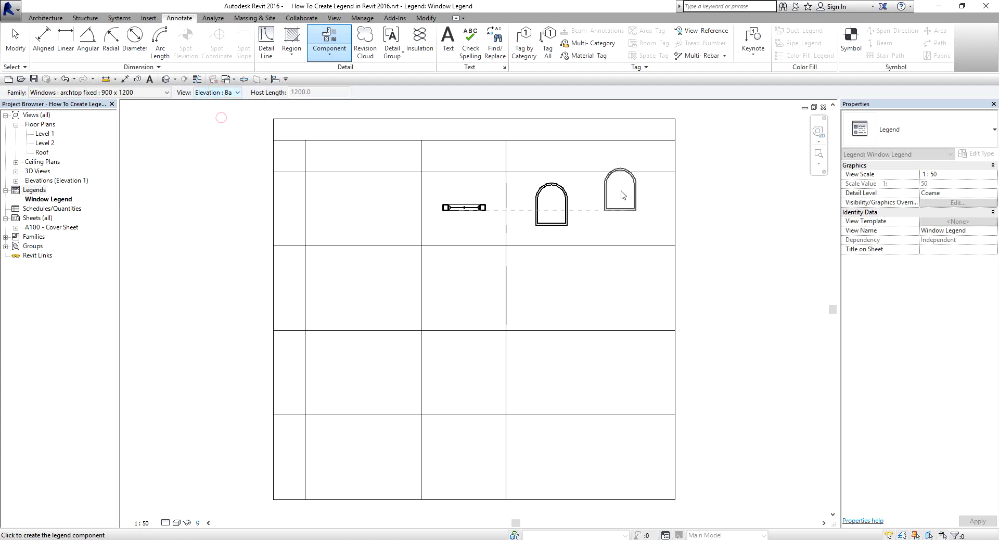
click(608, 207)
- Align the bottom edge of the archtop window's back elevation with the bottom edge of its front elevation
scroll(598, 198, up, 5)
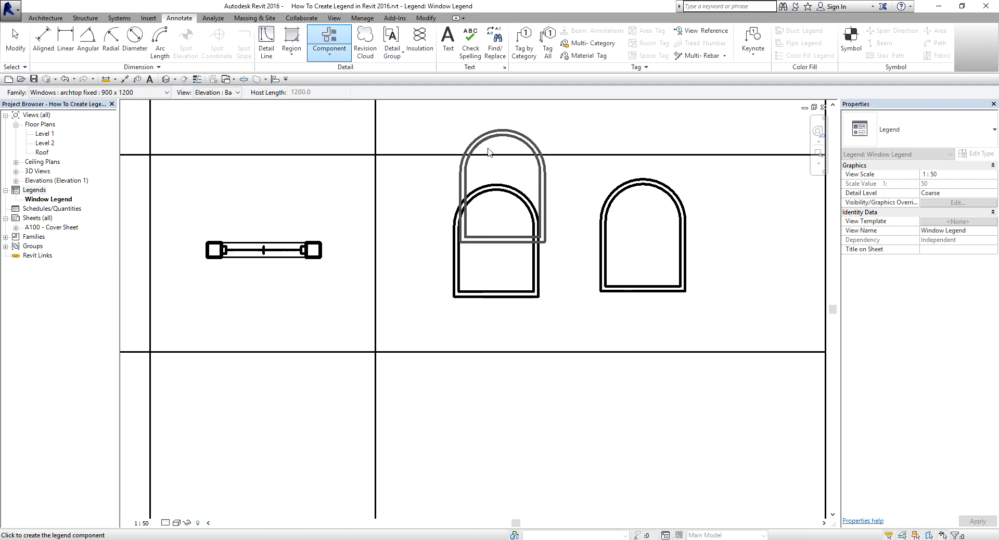
click(426, 18)
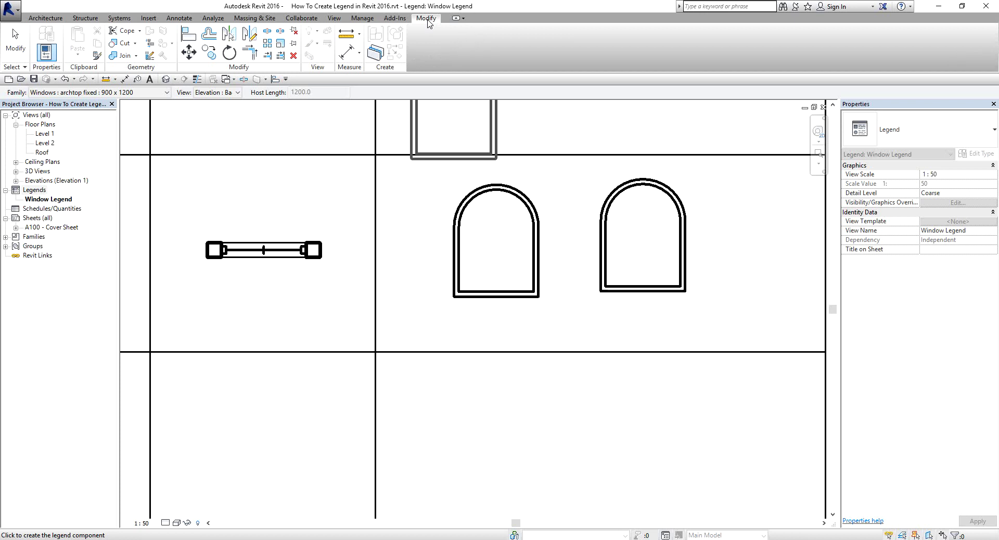
click(192, 38)
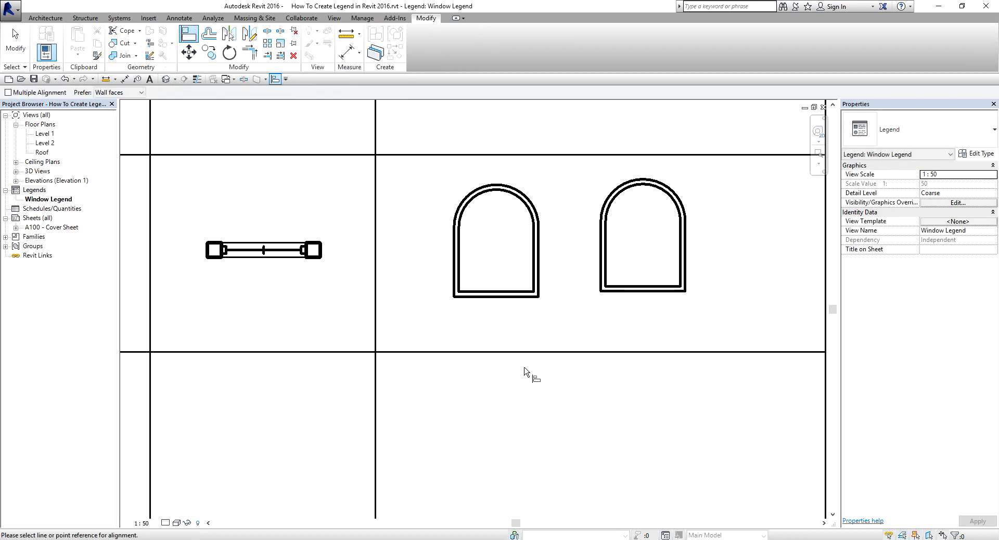
click(496, 297)
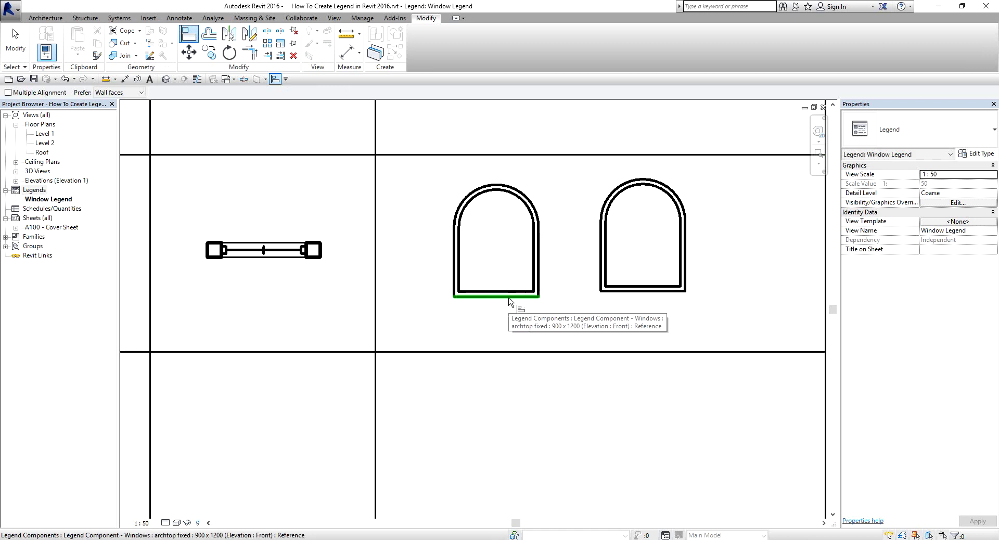
click(510, 297)
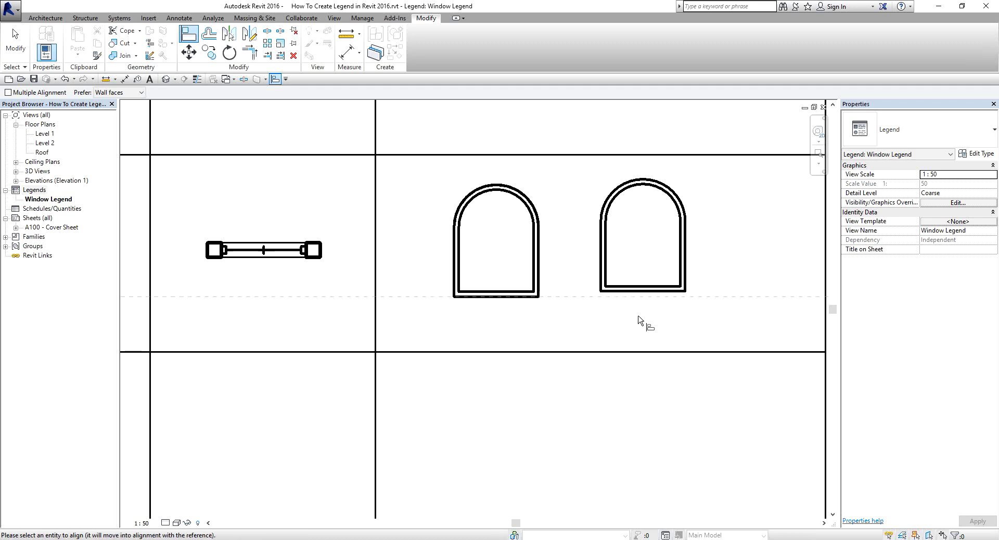
click(650, 292)
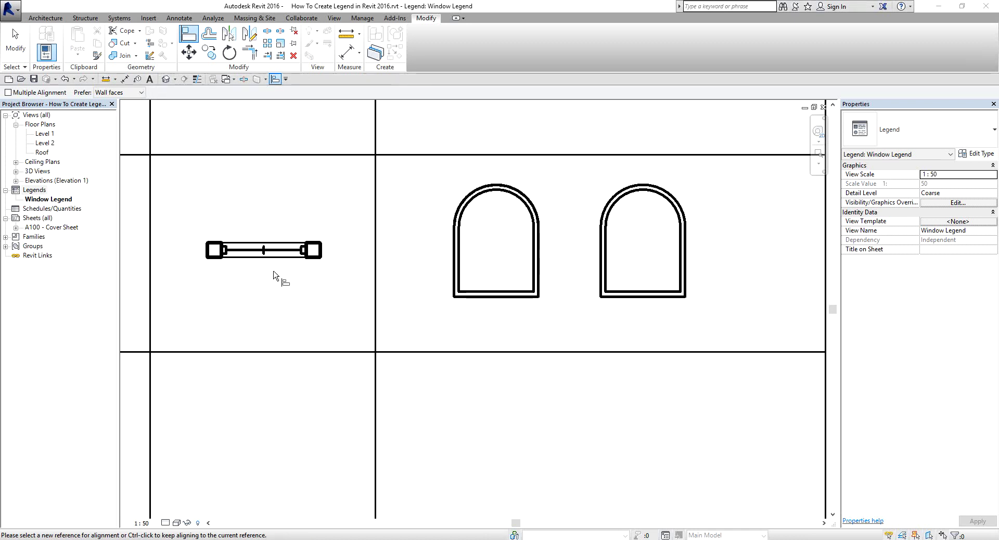
- Place a casement 900 x 1200 window legend component in Floor Plan view, host length 1200, below the archtop window's plan
scroll(252, 217, down, 5)
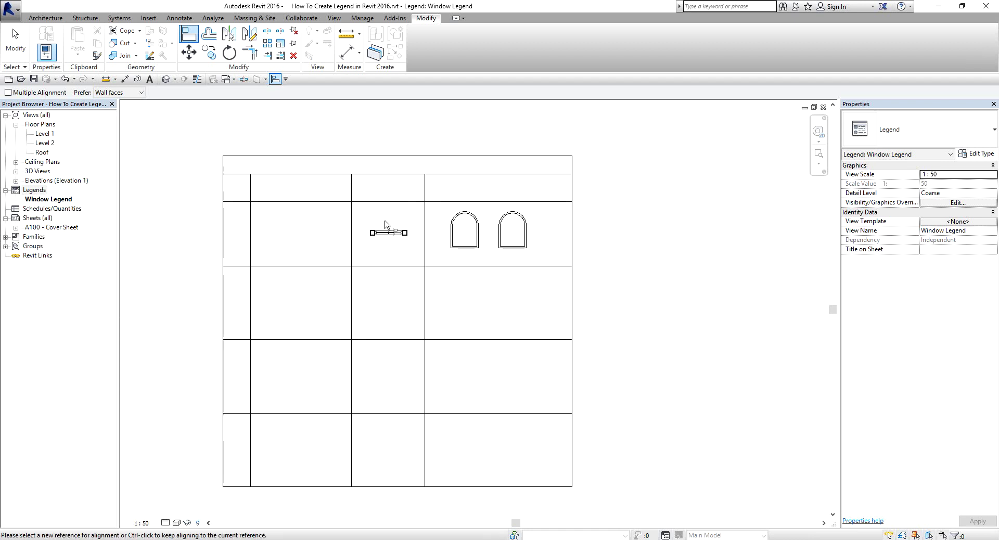
middle_drag(385, 224, 382, 185)
middle_drag(412, 262, 415, 287)
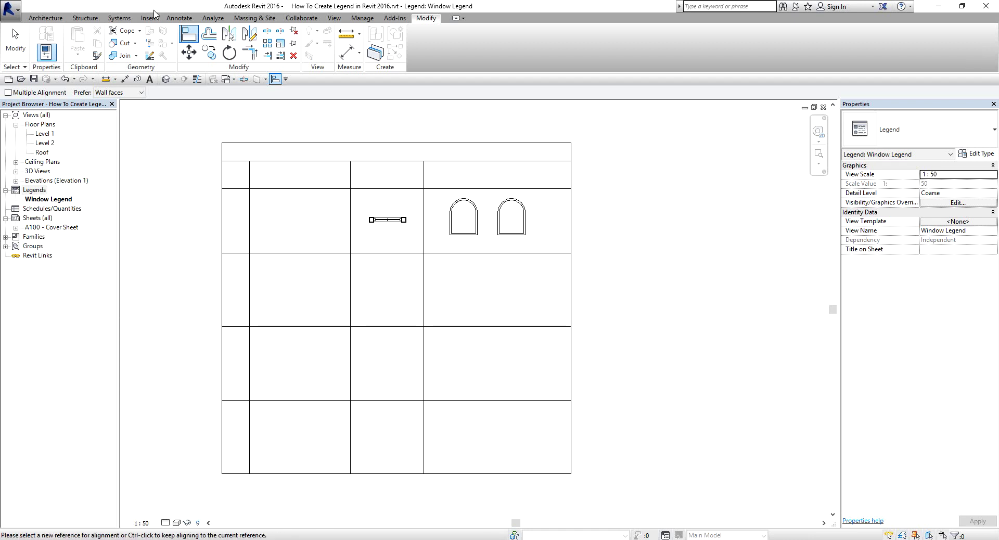
click(179, 18)
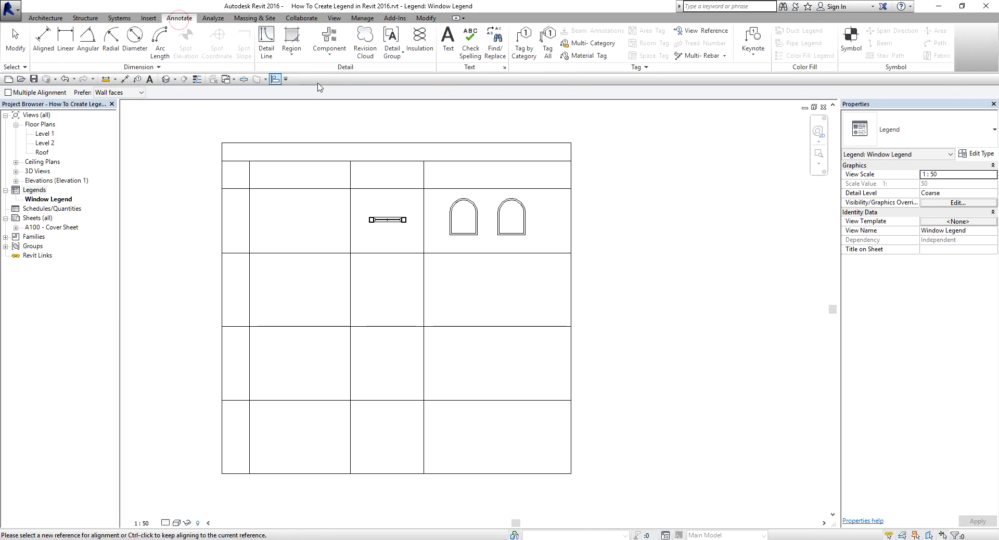
click(329, 55)
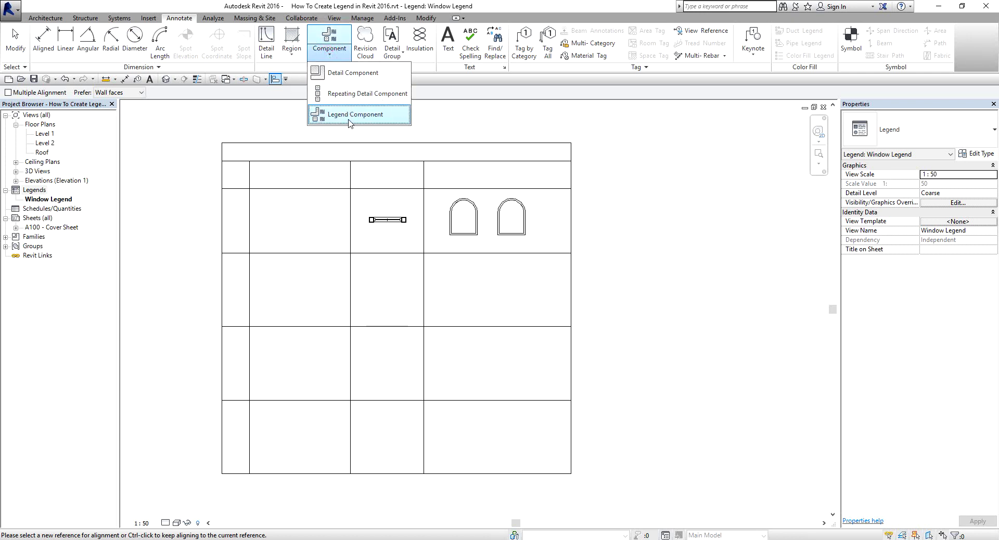
click(333, 114)
click(158, 97)
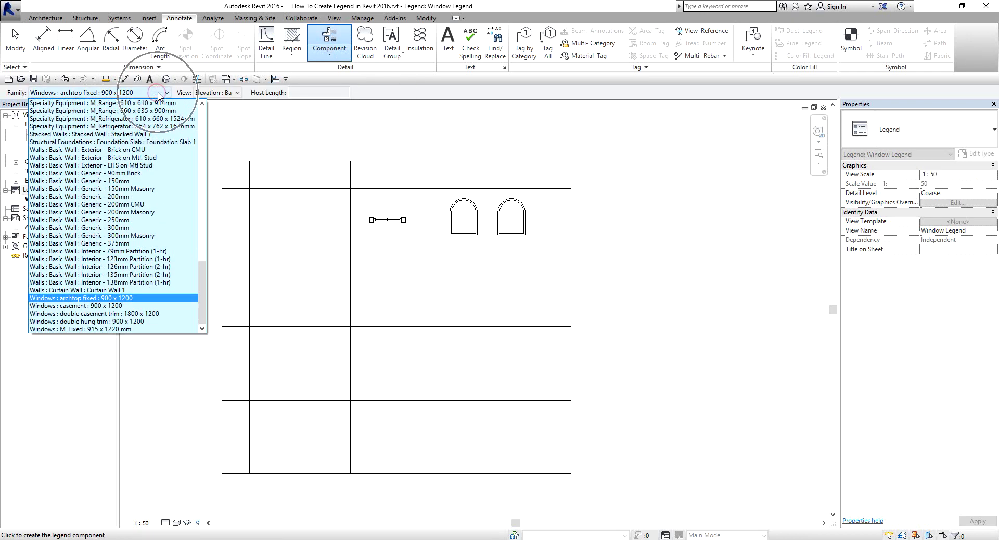
click(99, 308)
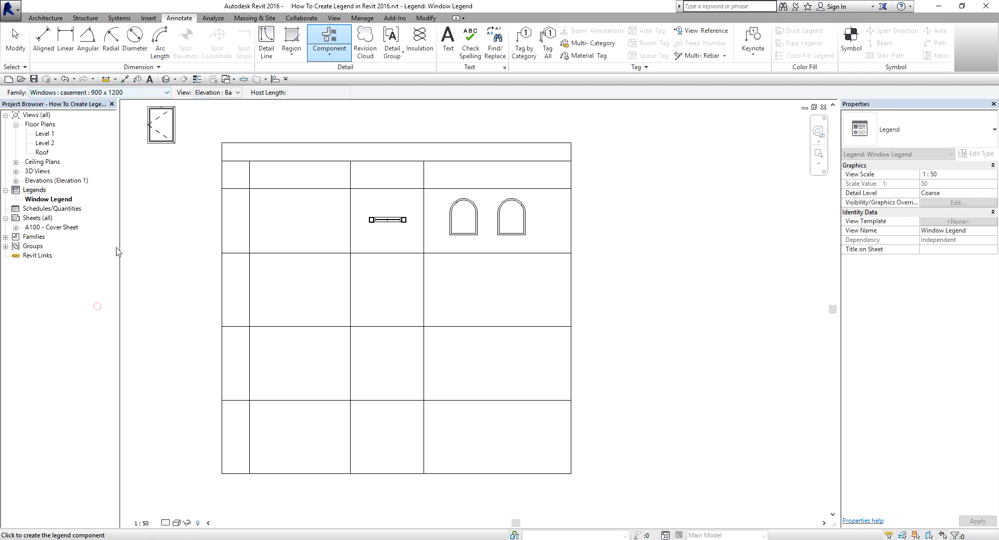
click(237, 92)
click(215, 106)
click(316, 92)
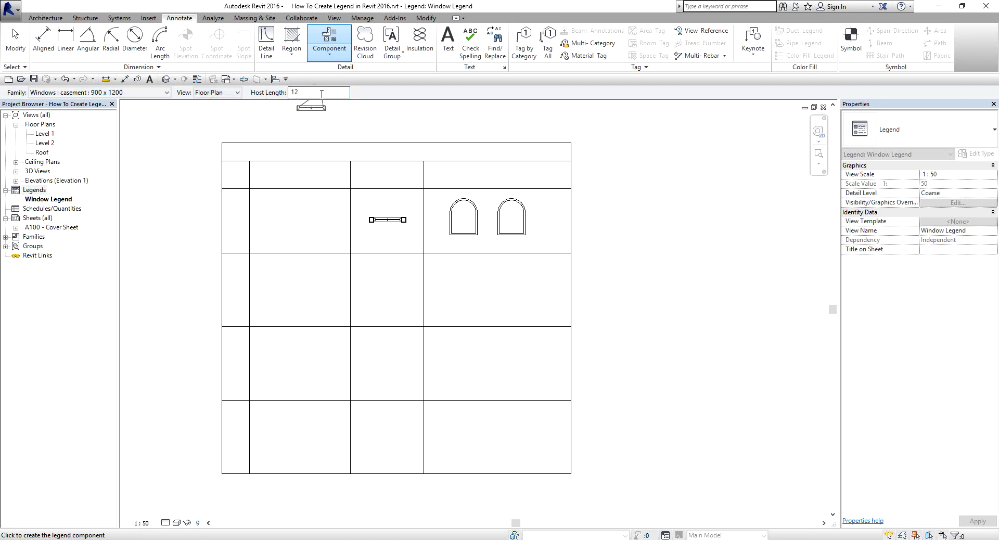
click(222, 96)
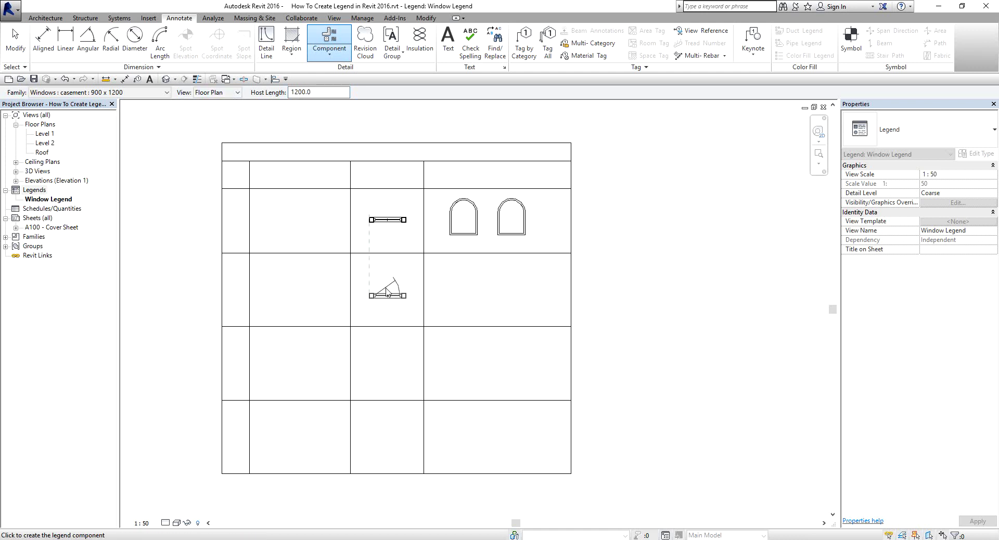
click(387, 292)
- Place the casement window's front and back elevations side by side in the last column of the second window row
click(228, 92)
click(227, 110)
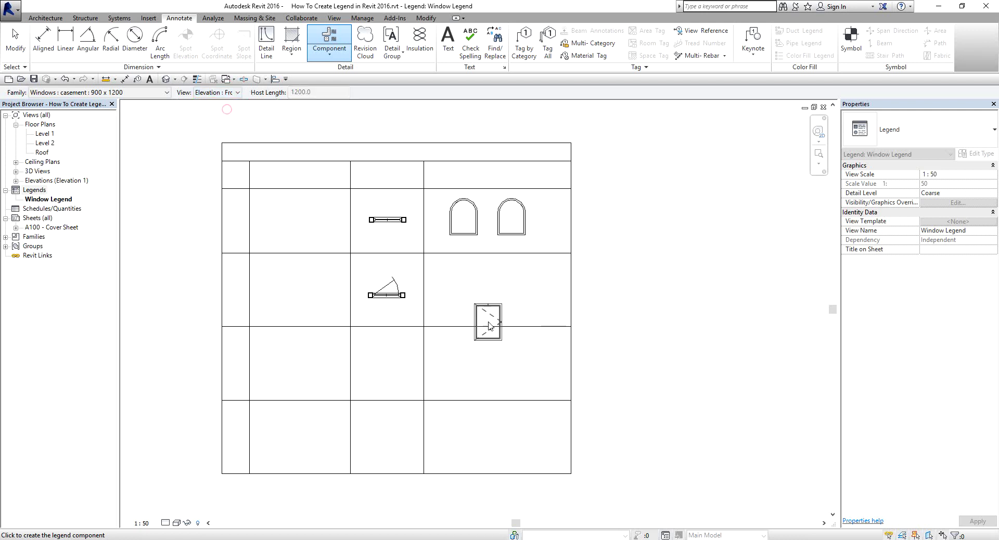
click(461, 294)
click(228, 92)
click(223, 118)
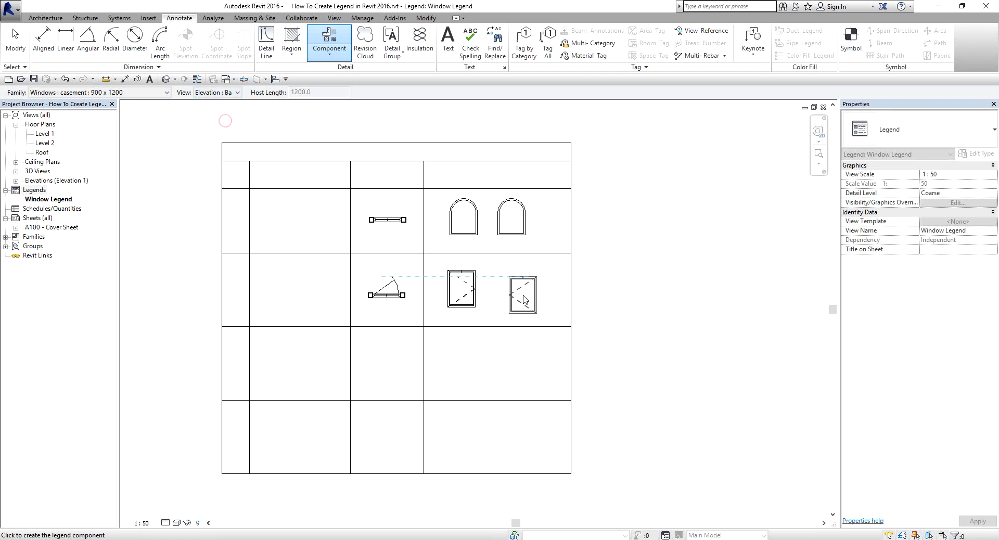
click(510, 290)
- Align the bottom edge of the casement window's back elevation with the bottom edge of its front elevation
scroll(550, 267, up, 2)
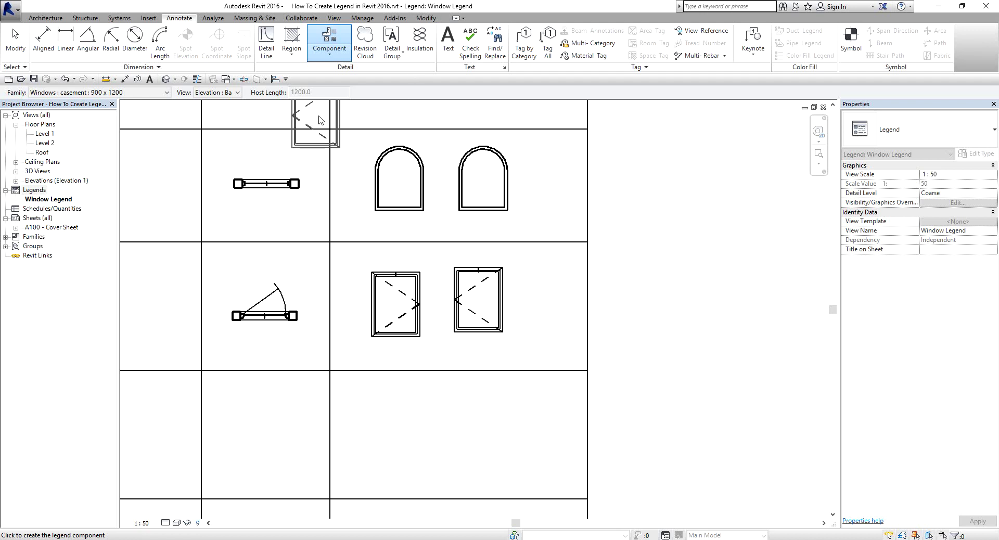
click(276, 80)
scroll(424, 343, up, 2)
click(397, 339)
click(497, 336)
- Place a double hung trim 900 x 1200 window legend component in Floor Plan view, host length 1200, below the casement window's plan
scroll(497, 338, down, 2)
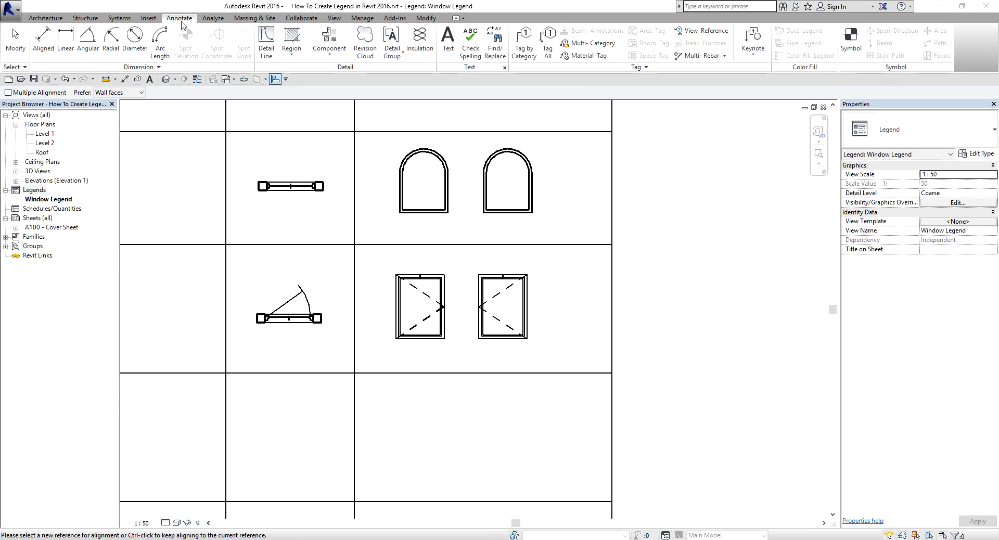
click(329, 52)
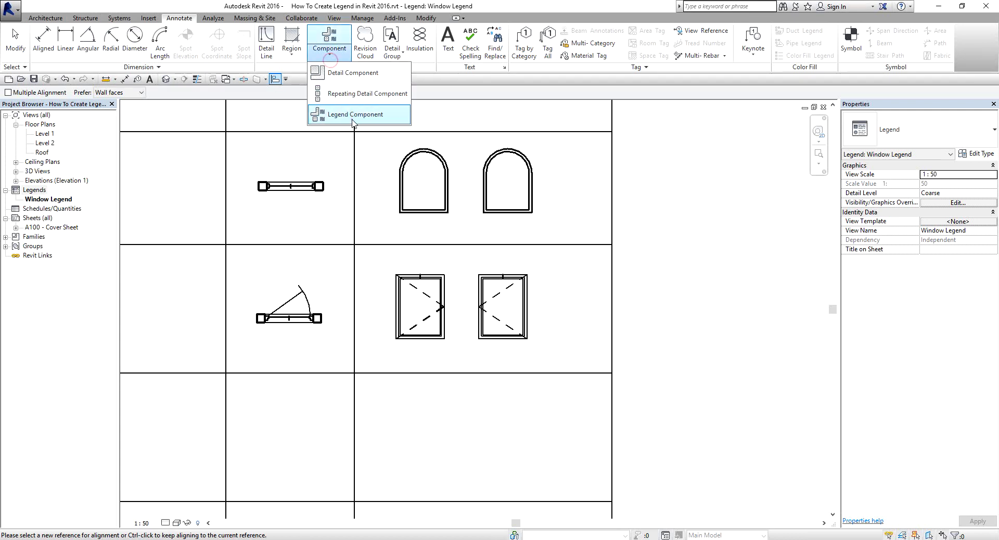
click(333, 111)
click(115, 94)
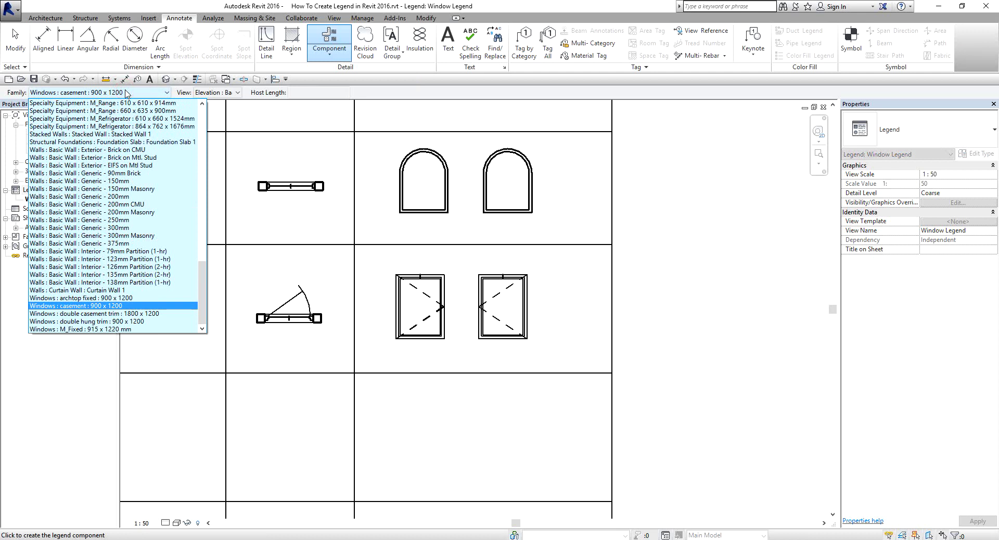
click(113, 321)
scroll(424, 224, up, 2)
scroll(365, 229, down, 3)
click(216, 95)
click(214, 105)
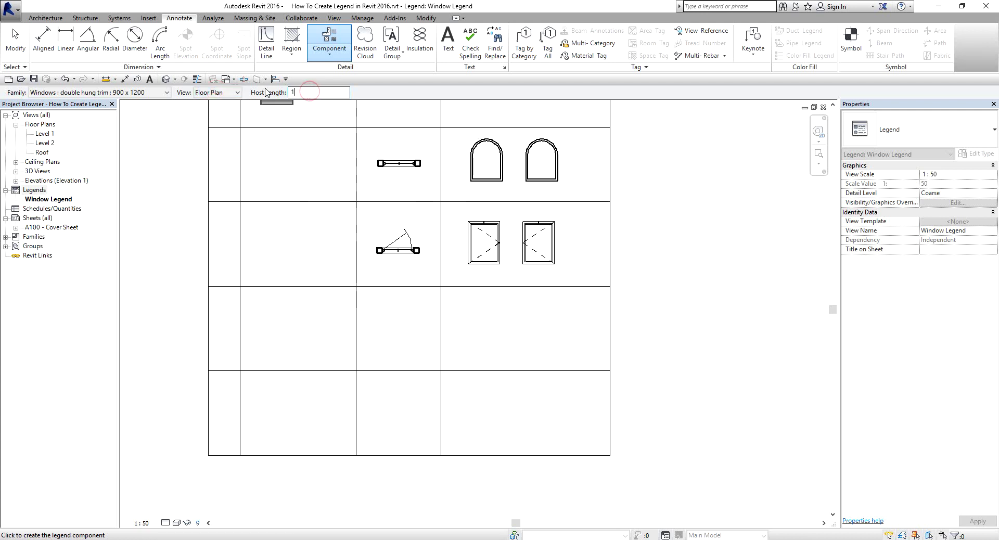
text(1200)
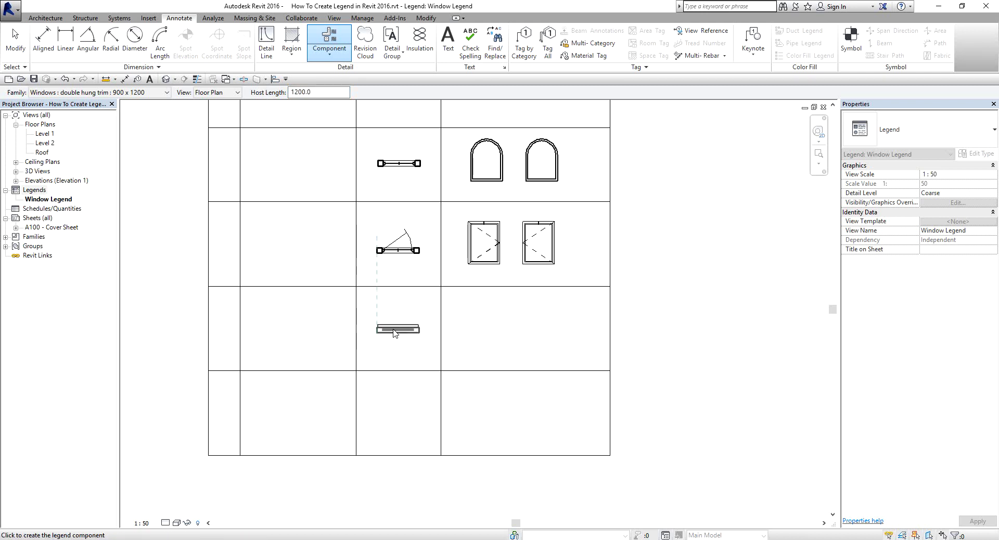
- Place the double hung window's front and back elevations side by side in the last column of the third window row
click(233, 92)
click(225, 111)
click(516, 362)
click(232, 92)
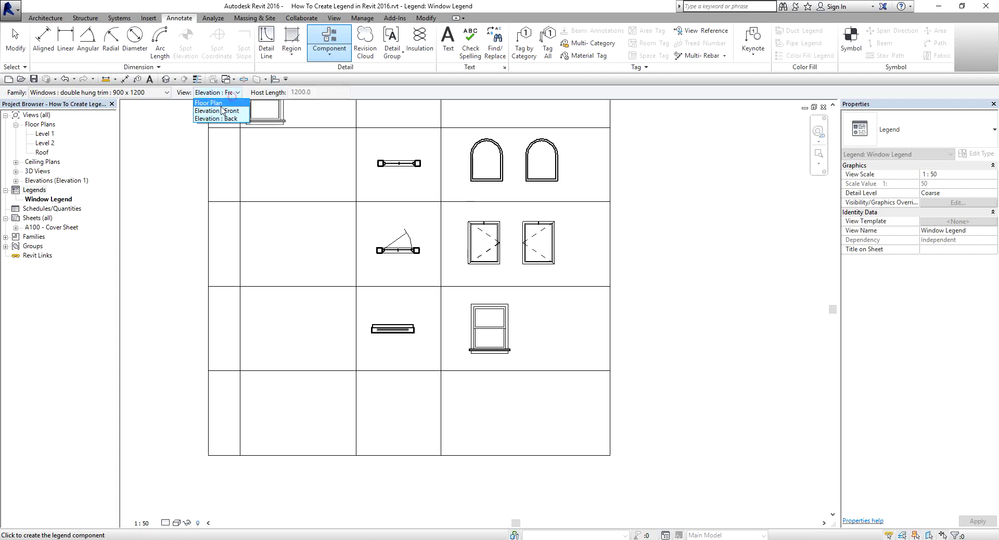
click(227, 119)
click(536, 325)
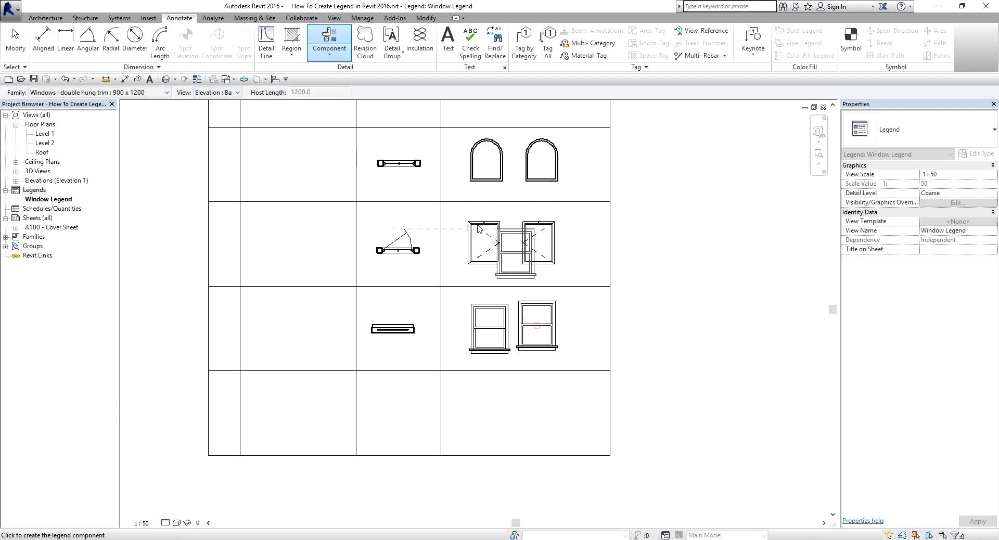
- Align the top edge of the double hung window's back elevation with the top edge of its front elevation
click(275, 79)
scroll(521, 337, up, 2)
click(489, 282)
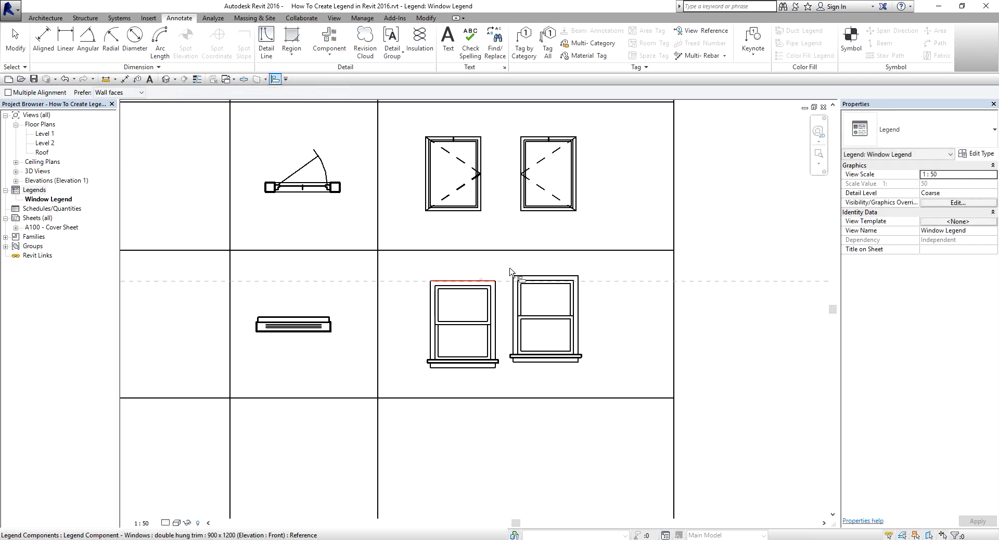
click(562, 280)
- Place a double casement trim 1800 x 1200 legend component in Floor Plan view, host length 2100, below the double hung window's plan
scroll(562, 281, down, 3)
middle_drag(390, 289, 513, 308)
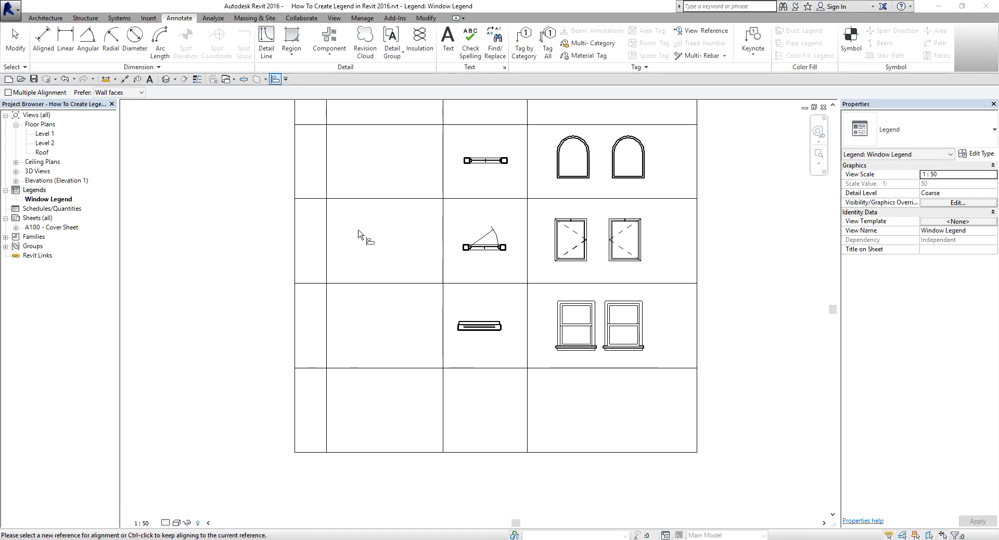
click(329, 39)
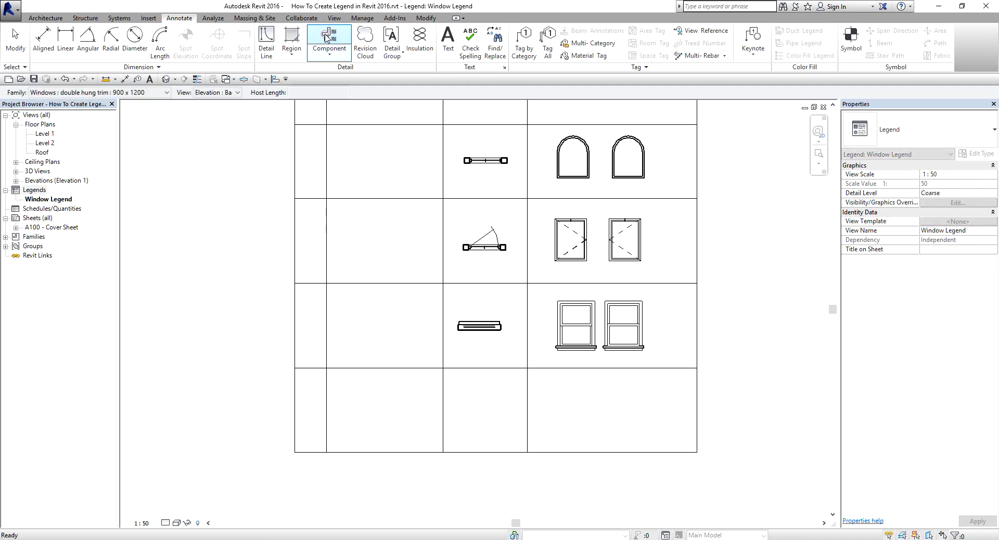
click(145, 92)
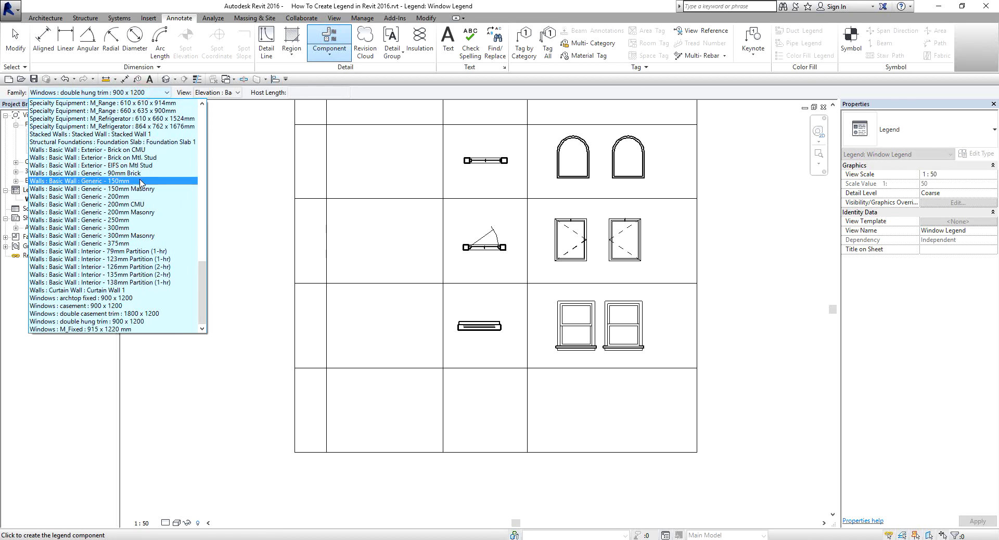
click(110, 314)
middle_drag(492, 398, 464, 284)
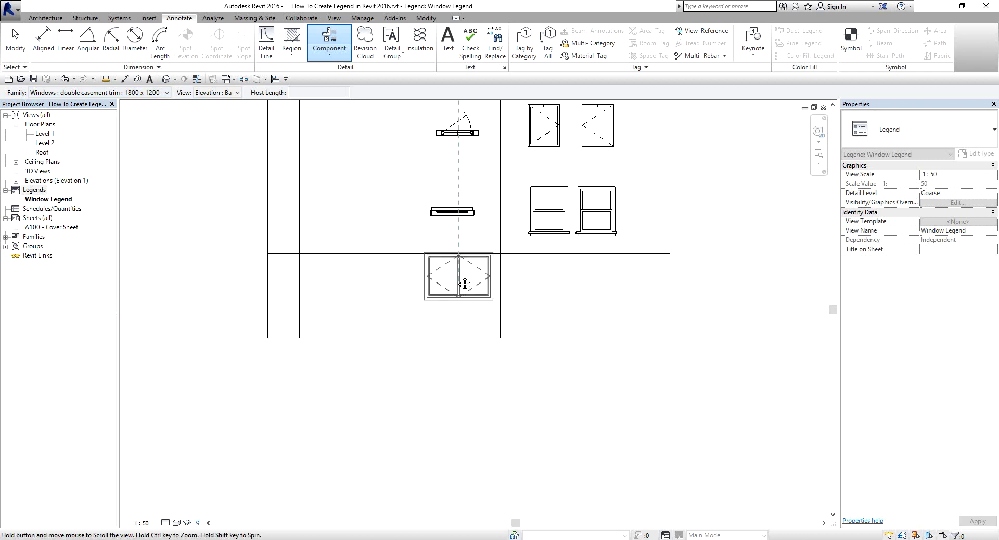
click(229, 93)
click(208, 102)
click(289, 92)
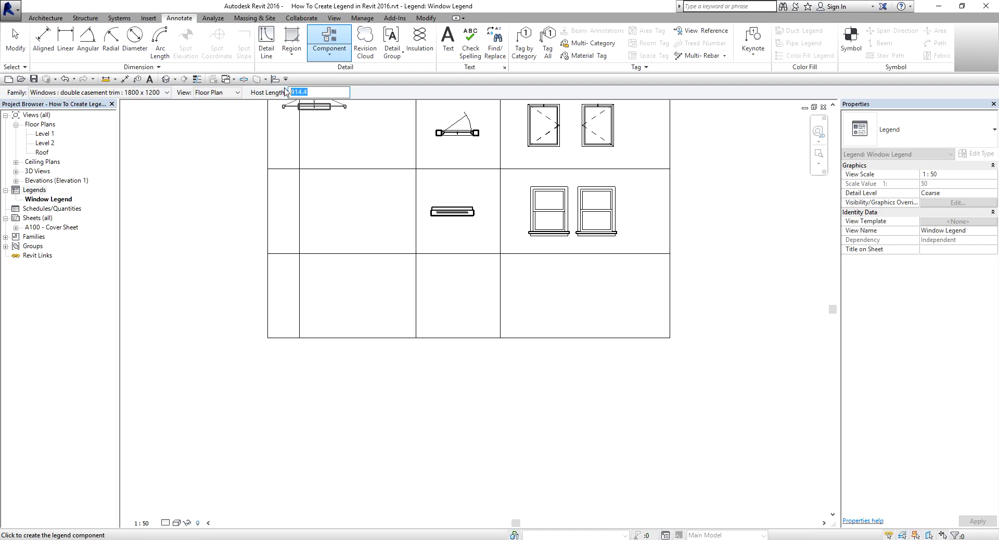
text(2100)
key(Return)
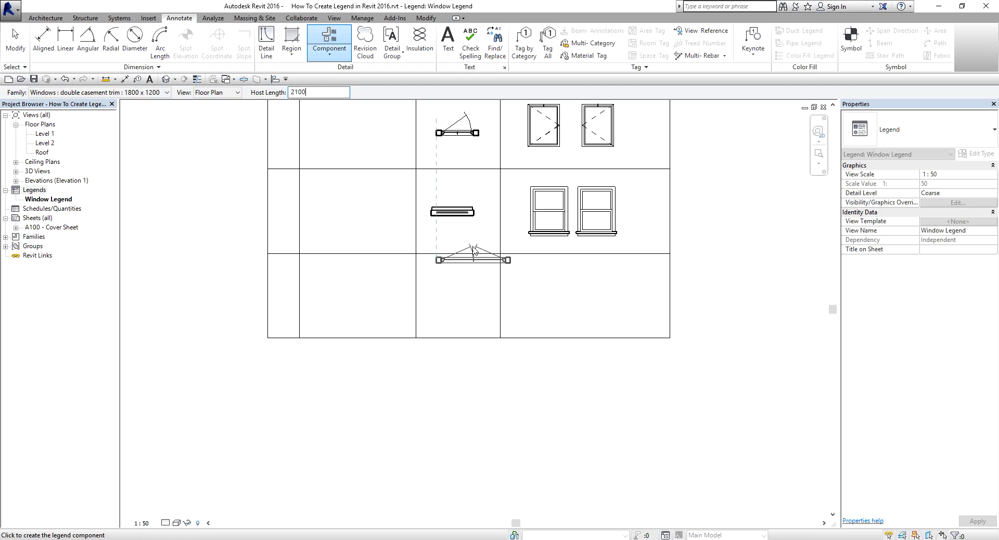
click(456, 290)
- Place the double casement window's front and back elevations side by side in the last column of the fourth window row
click(219, 93)
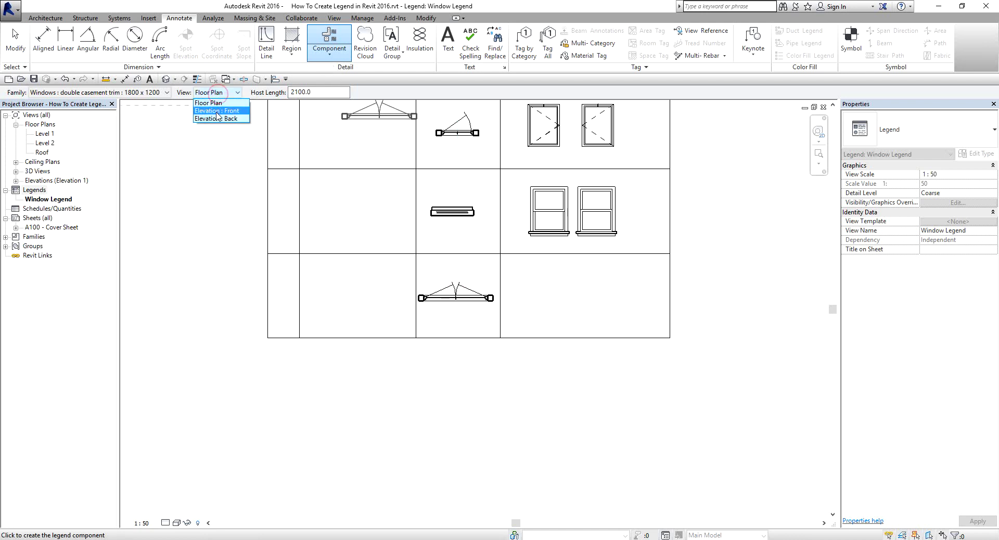
click(216, 111)
click(546, 306)
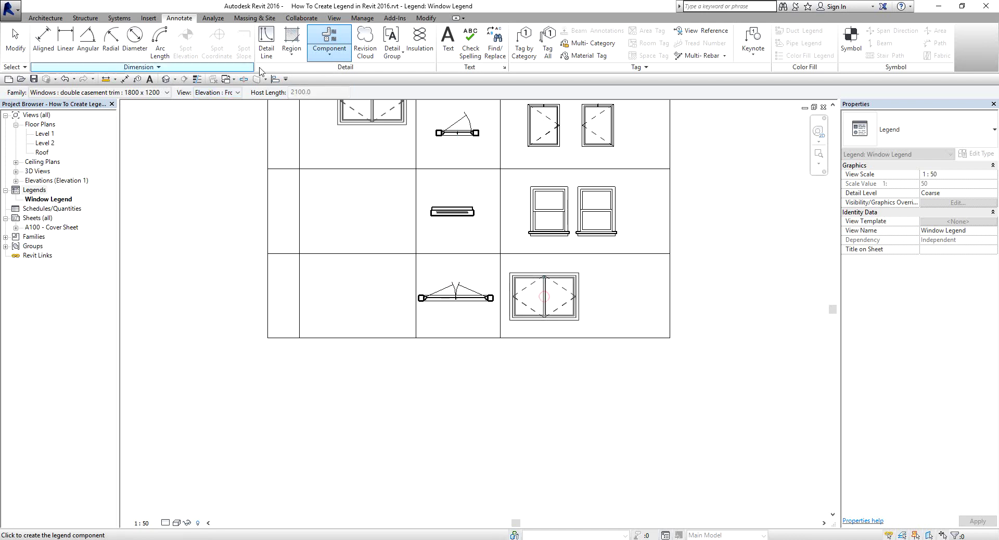
click(237, 93)
click(234, 119)
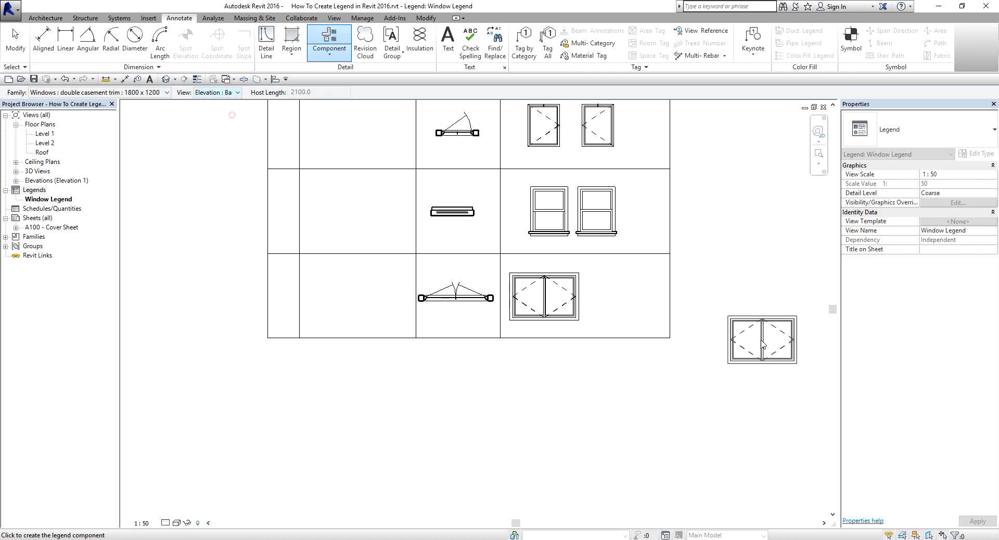
click(632, 307)
- Align the top frame edge of the double casement window's back elevation with that of its front elevation
scroll(656, 277, up, 3)
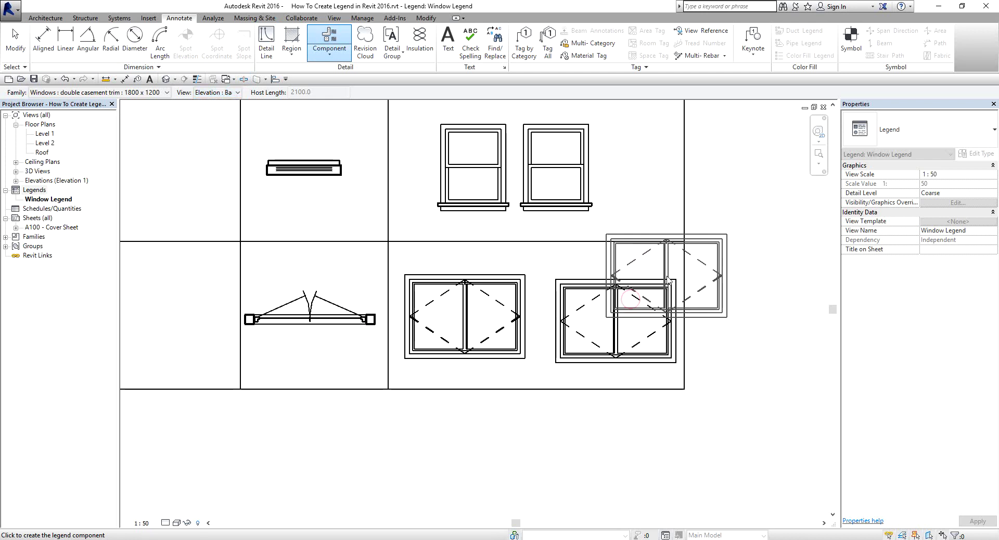
click(275, 79)
click(496, 276)
click(586, 289)
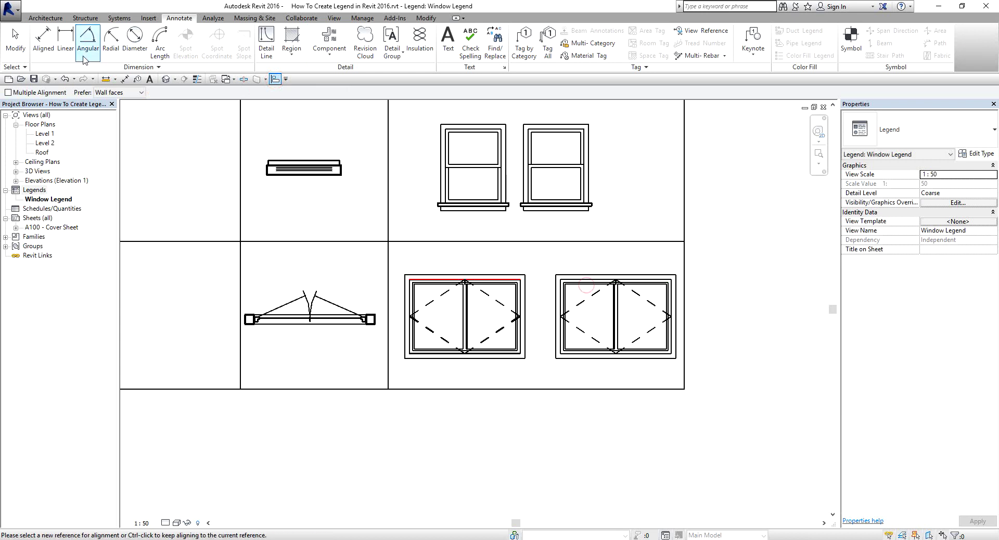
click(15, 42)
- Add a centre-aligned text note in the 6mm type reading "WINDOW LEGEND" at the table's top title row
scroll(515, 334, down, 5)
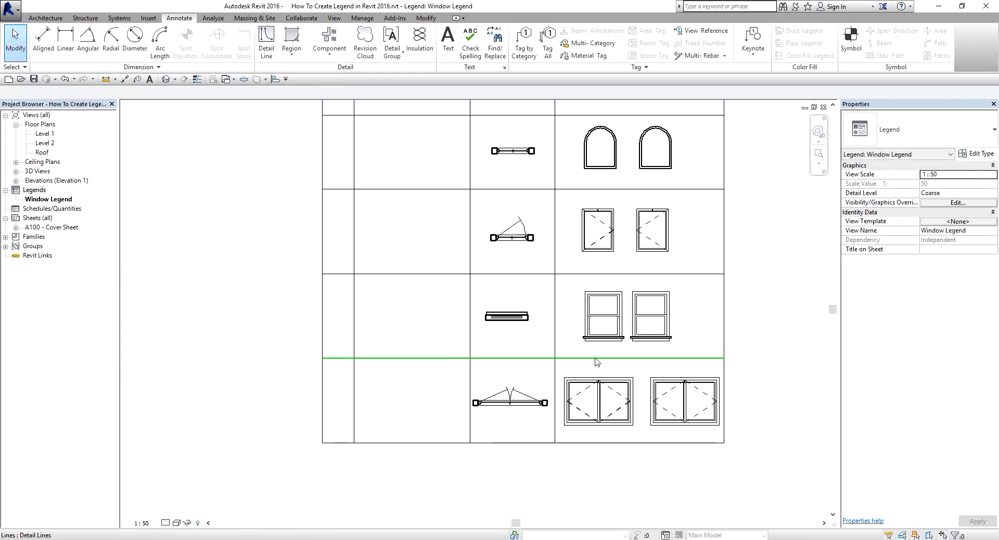
middle_drag(668, 341, 667, 324)
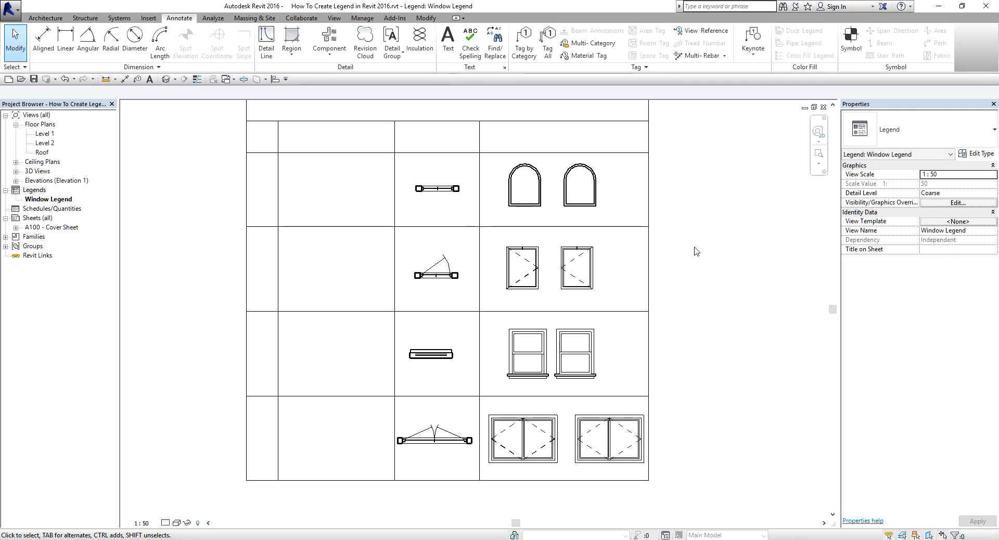
scroll(702, 262, up, 2)
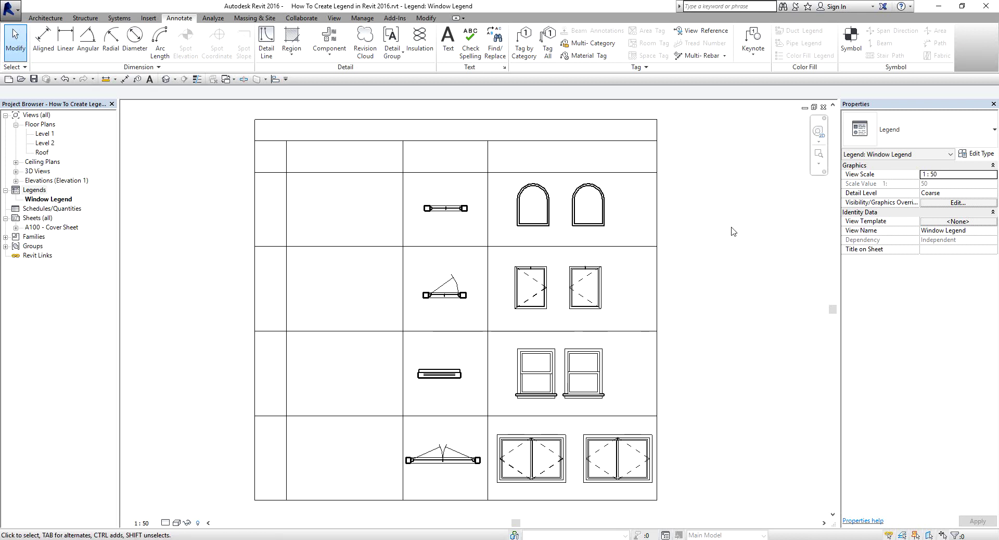
click(448, 41)
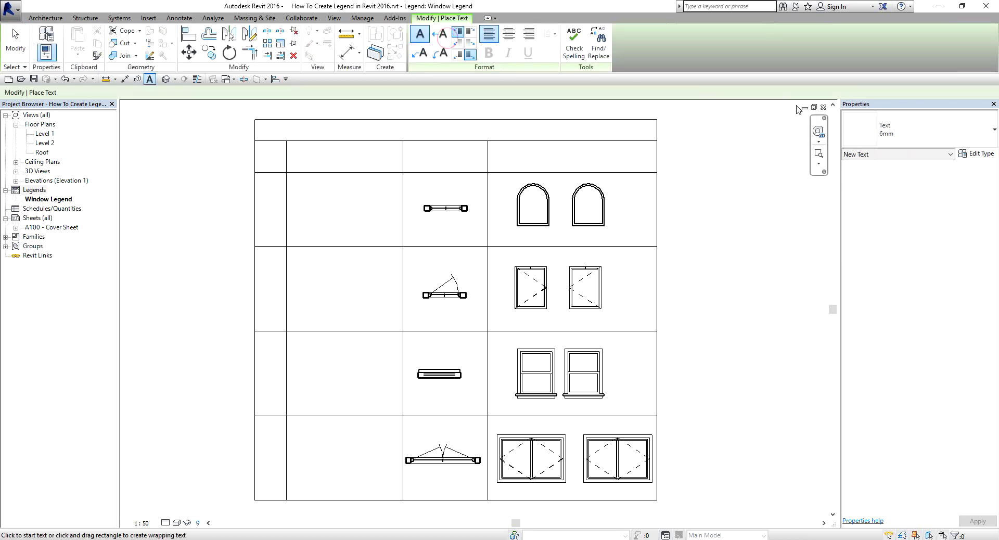
click(896, 142)
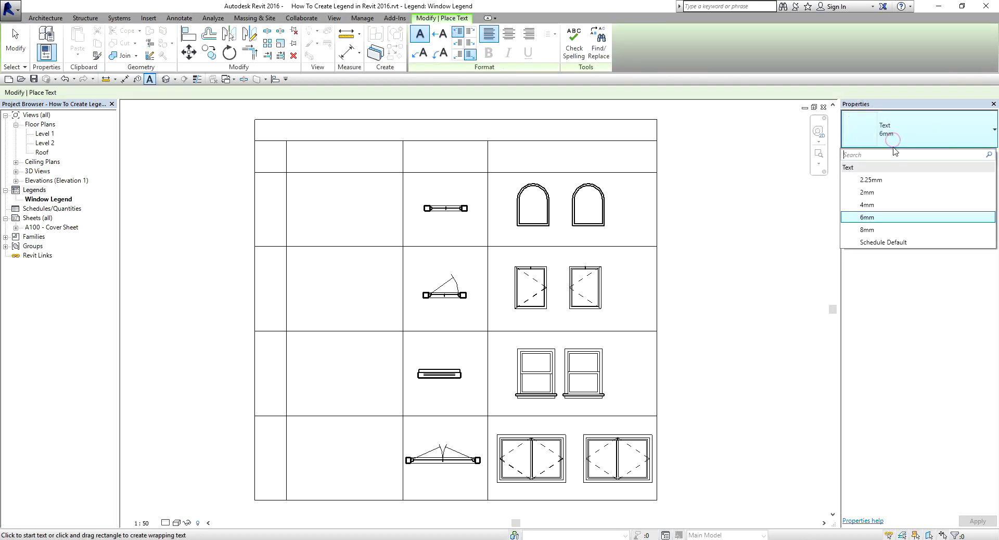
click(875, 217)
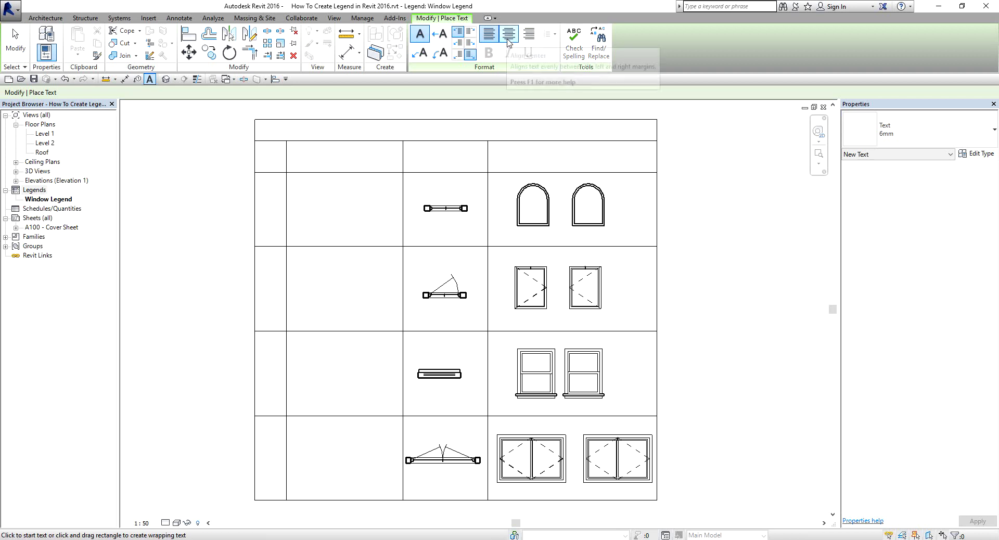
click(509, 35)
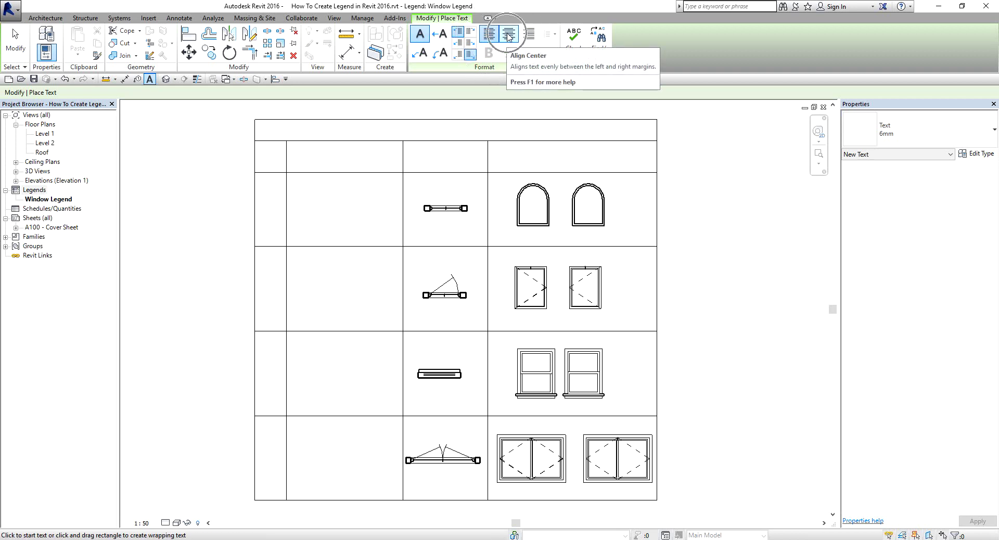
click(509, 36)
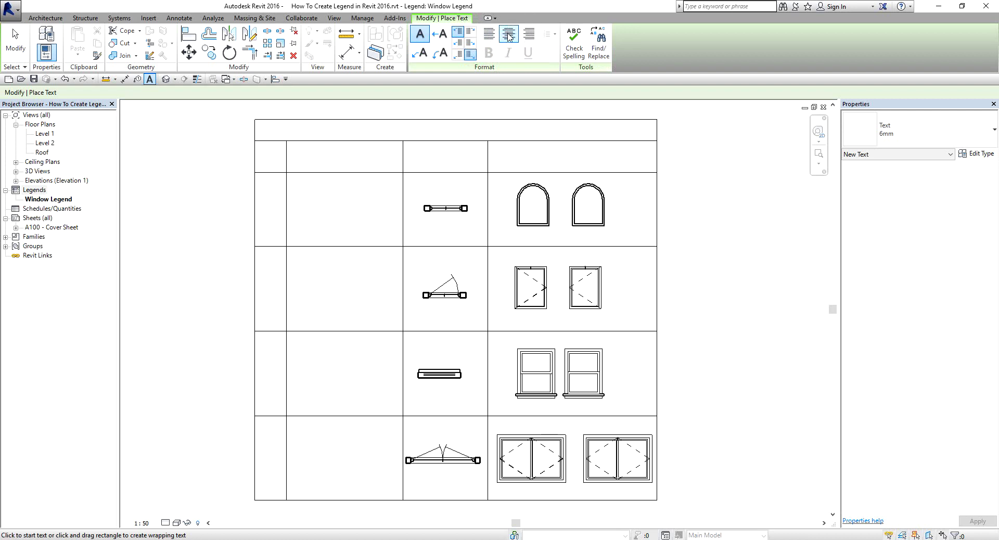
scroll(419, 151, up, 3)
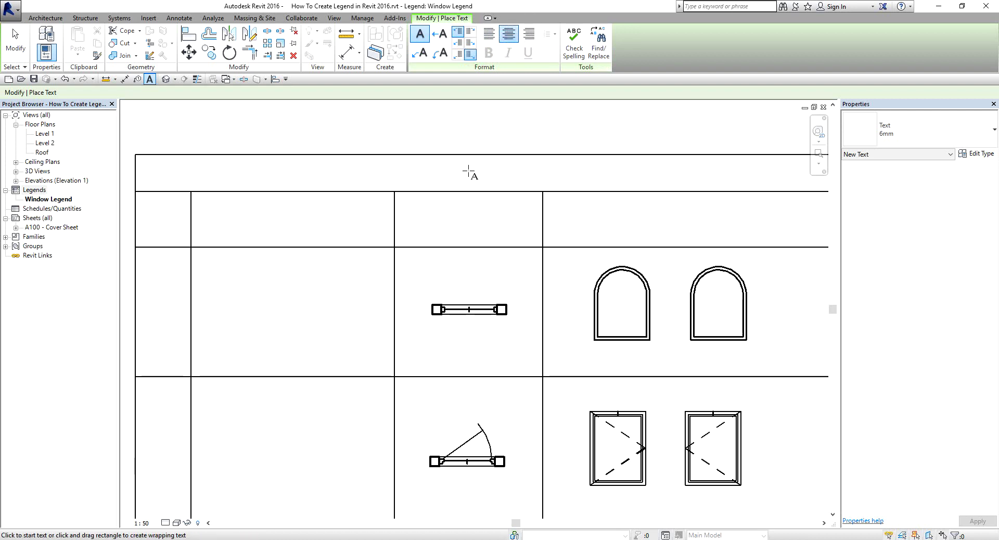
scroll(469, 173, down, 1)
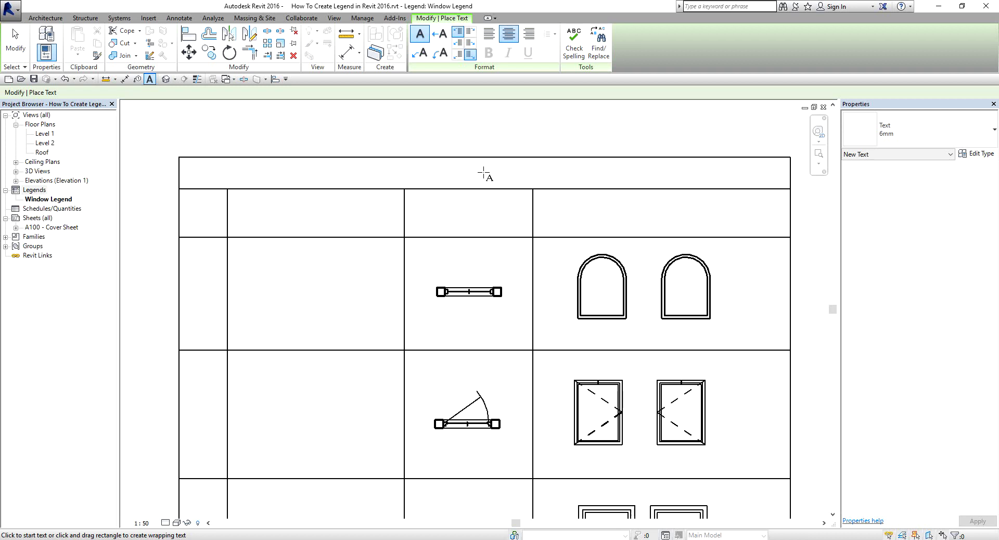
click(484, 173)
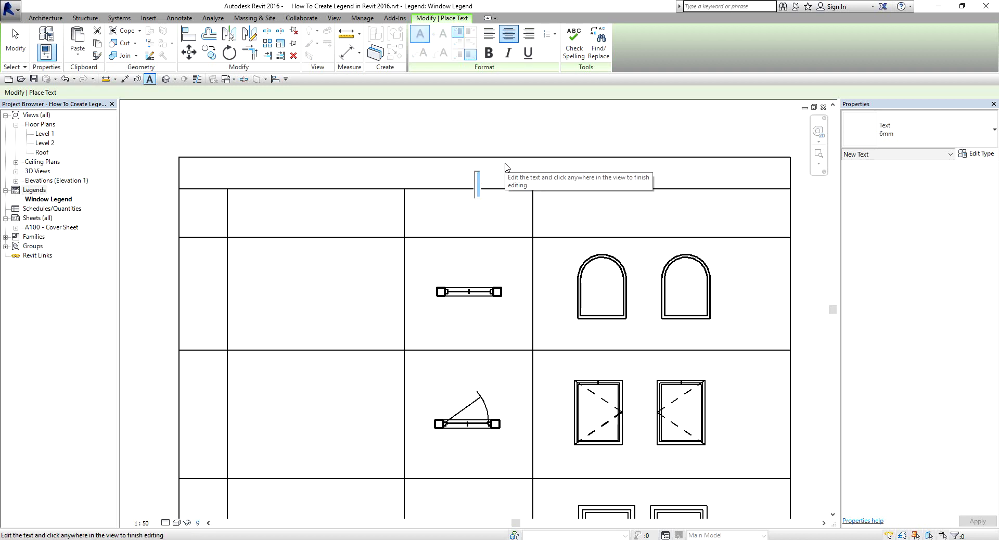
text(WINDOW LEGEND)
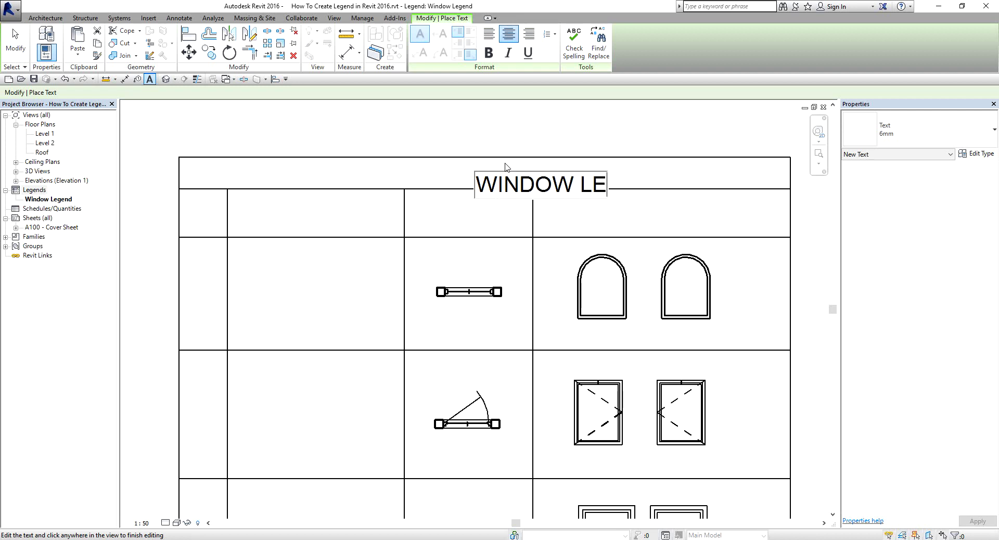
click(544, 138)
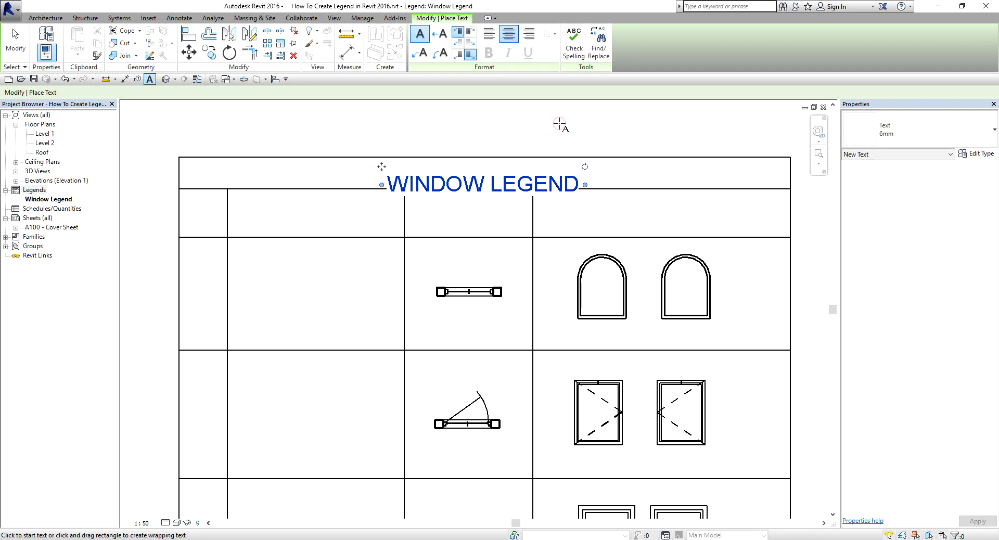
key(Escape)
key(Escape)
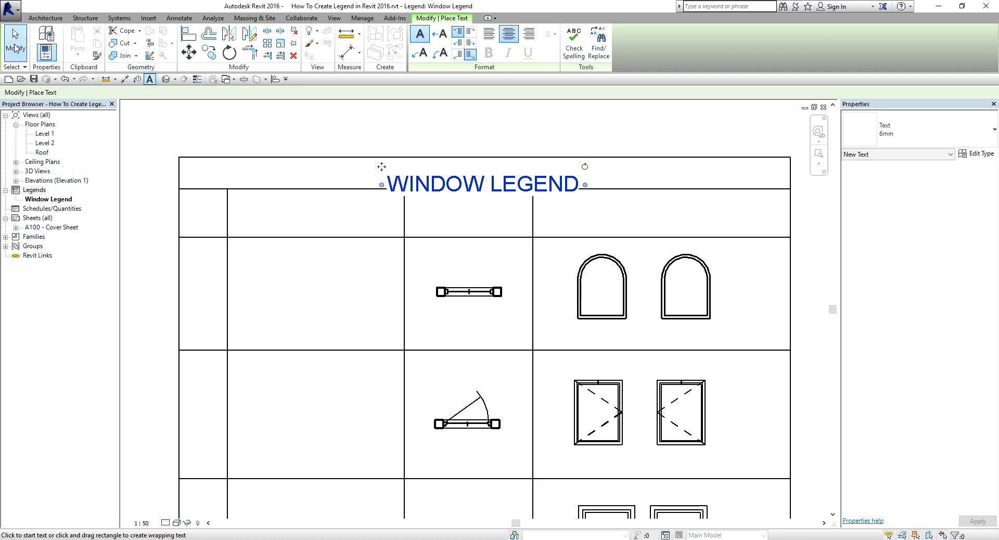
- Move the "WINDOW LEGEND" title up so it sits between the two lines of the title row
click(469, 179)
drag(489, 189, 487, 179)
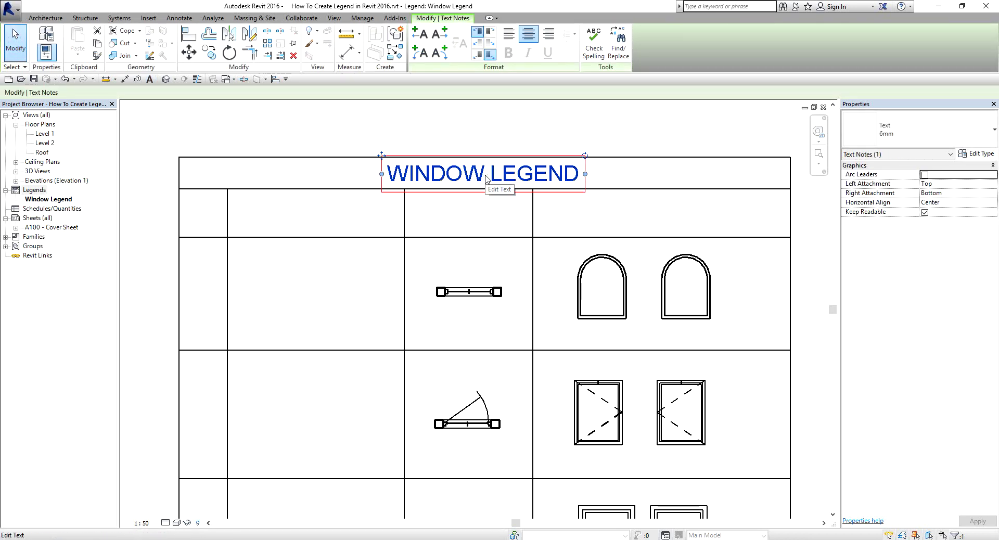
click(599, 113)
scroll(600, 133, down, 1)
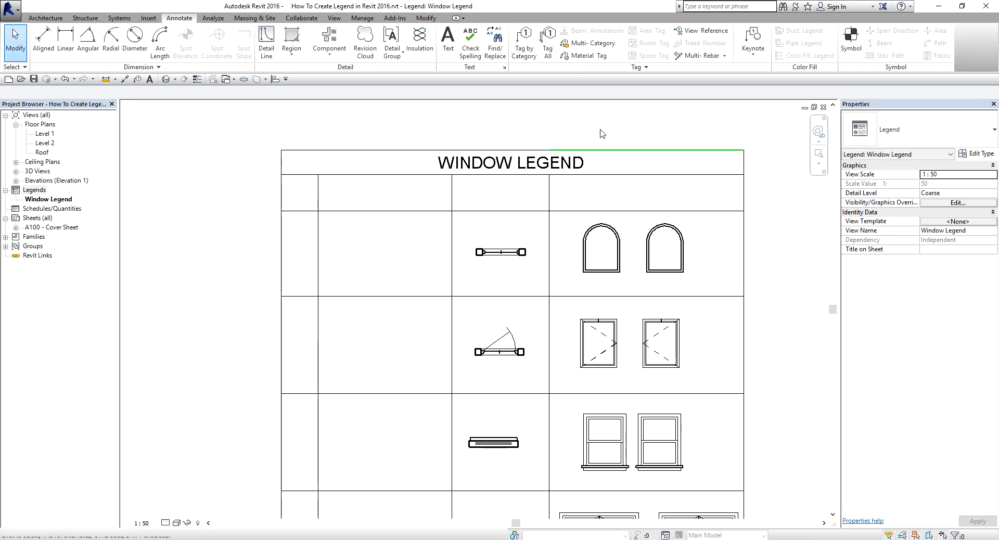
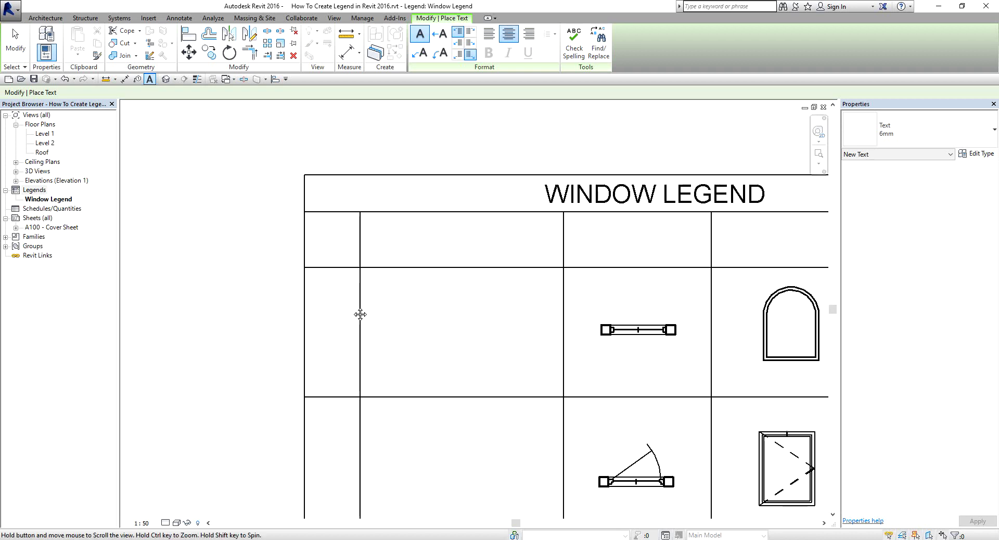
- Add a 6mm text note reading "NO." in the first header cell and move it to the cell's centre
click(316, 237)
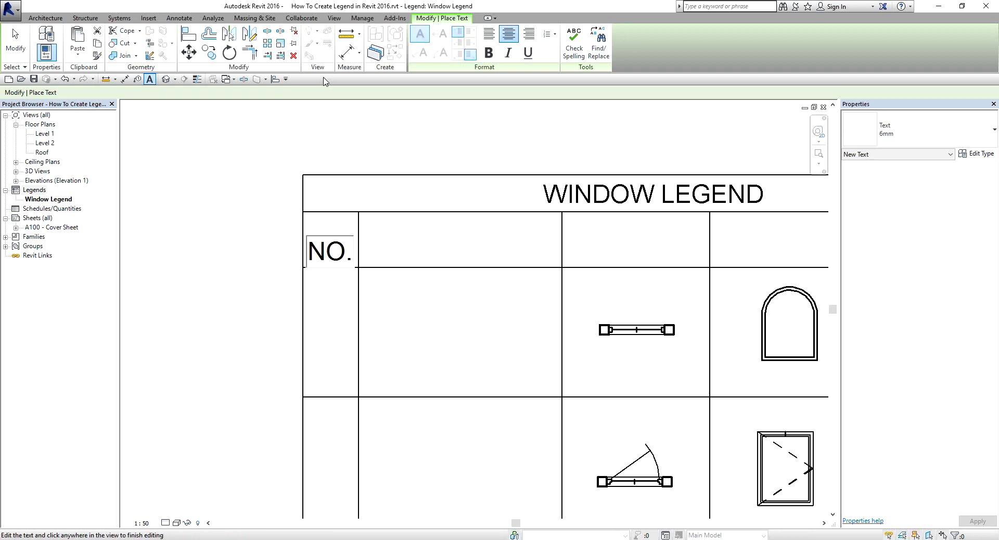
click(431, 341)
key(Escape)
key(Escape)
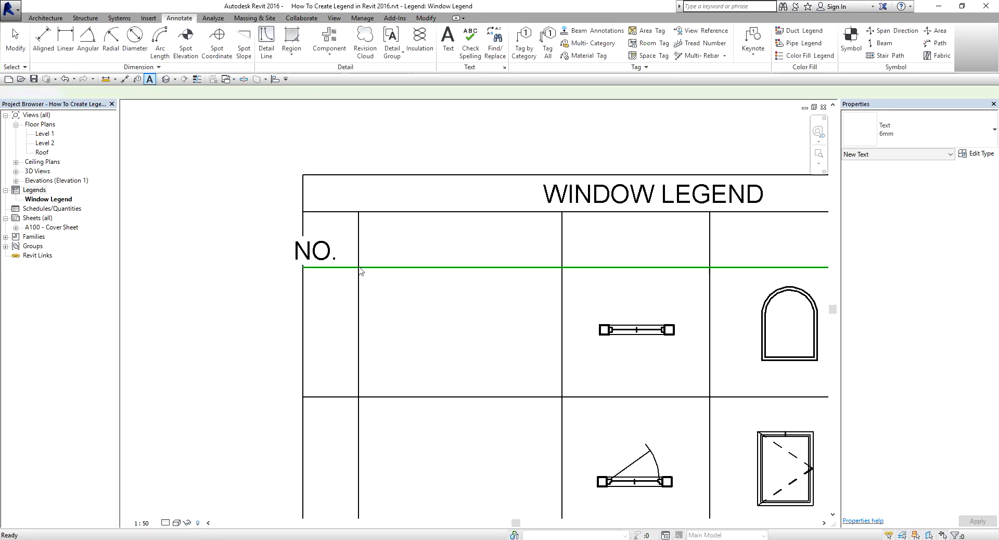
click(331, 255)
drag(333, 262, 350, 255)
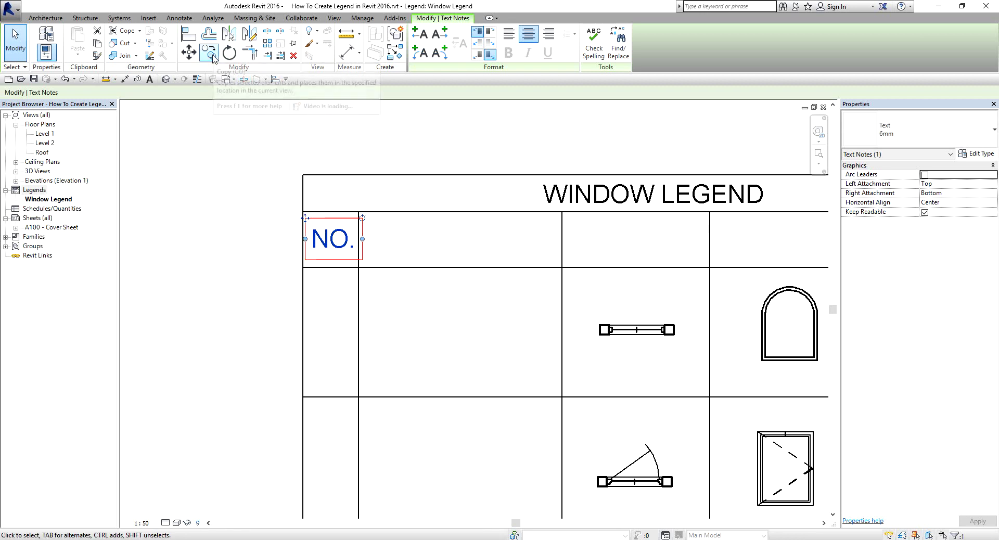
- Copy the "NO." heading horizontally into the other three header cells using constrained multiple copies
click(330, 238)
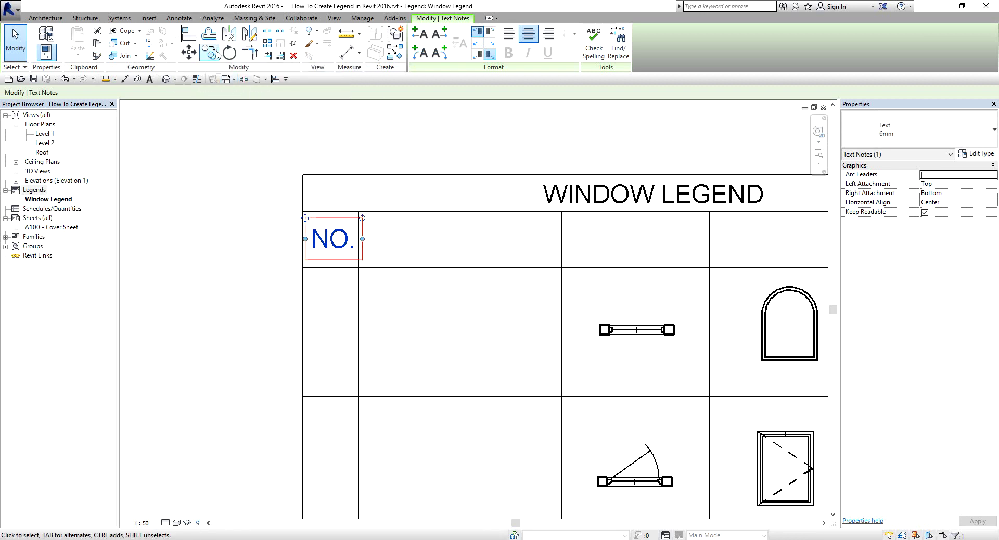
click(217, 53)
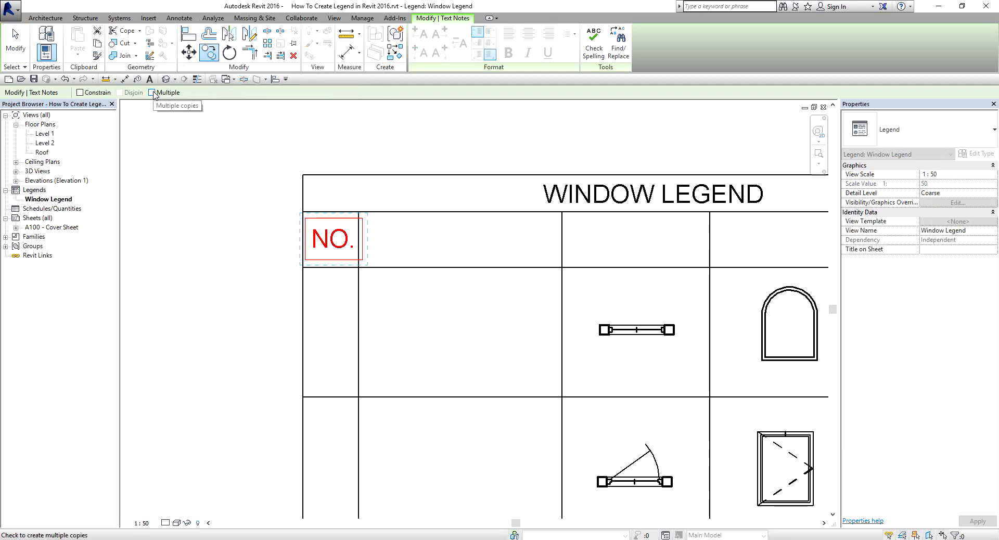
click(152, 93)
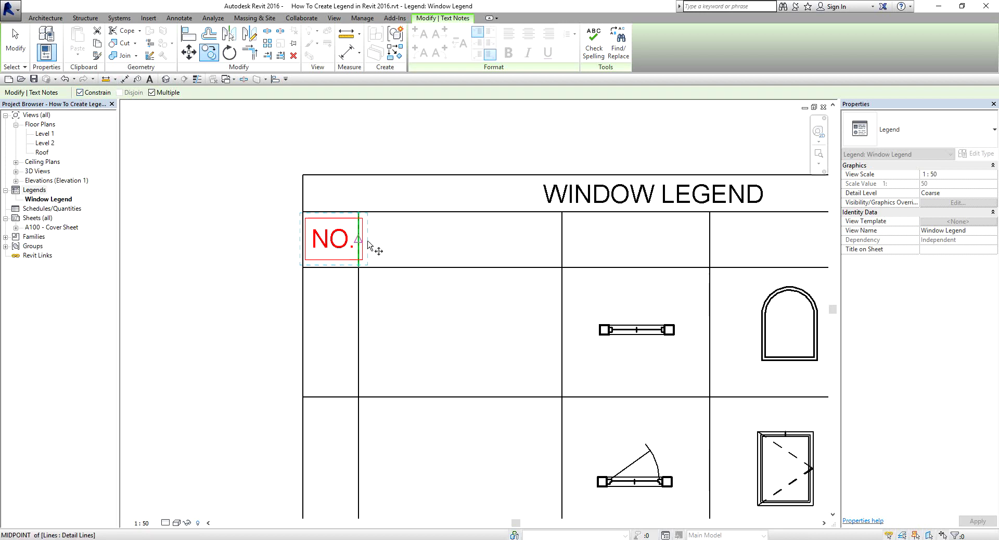
click(331, 257)
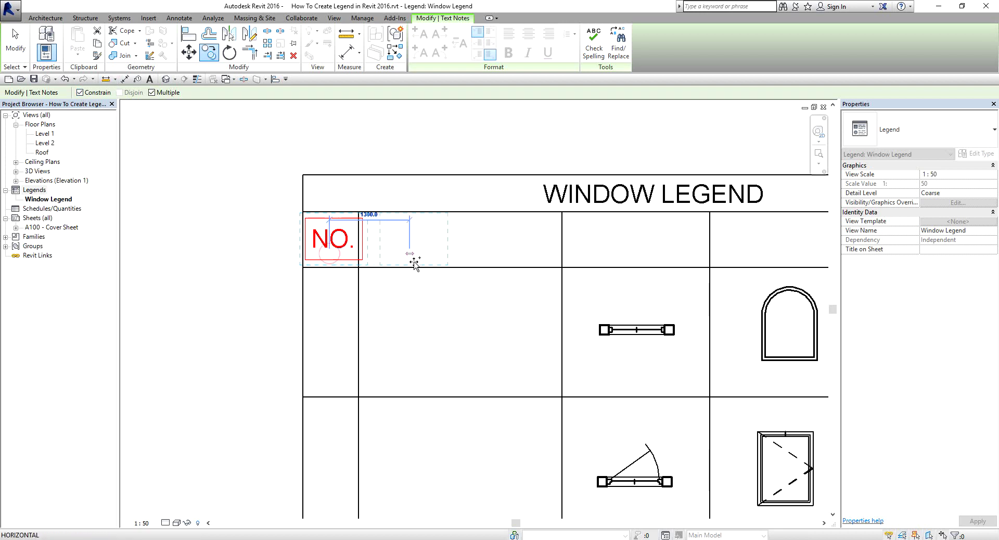
click(404, 265)
click(601, 266)
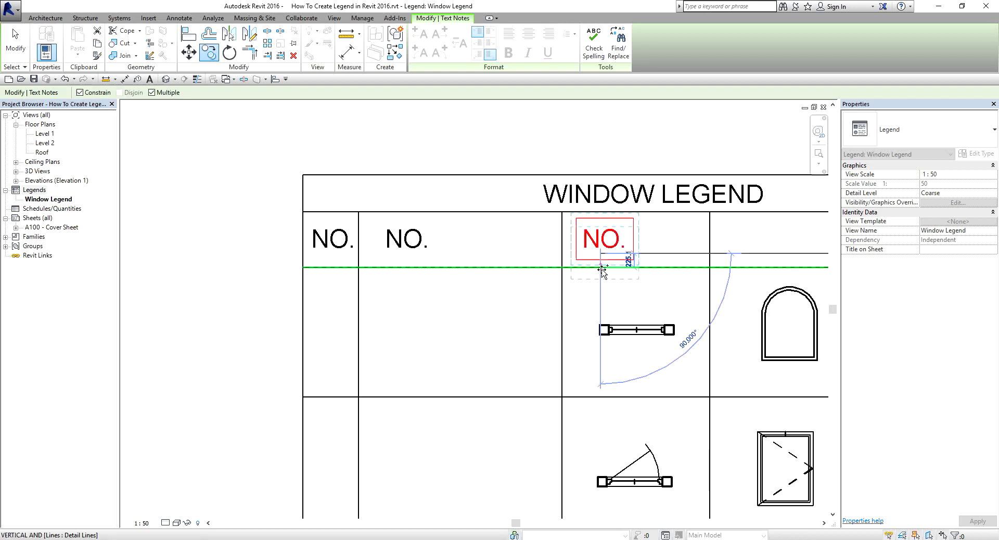
middle_drag(744, 291, 580, 296)
click(602, 286)
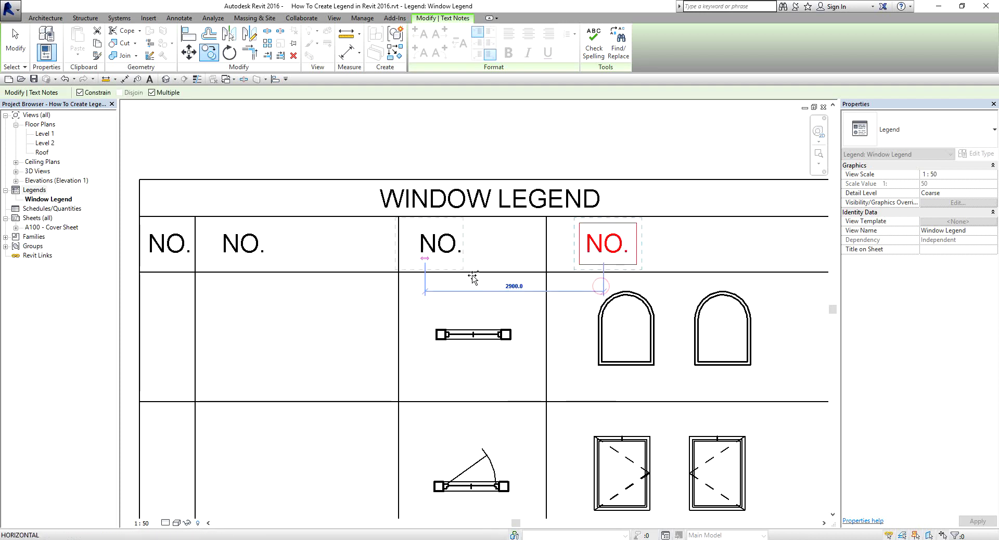
key(Escape)
key(Escape)
- Change the second column's heading text to "NAME"
double_click(255, 246)
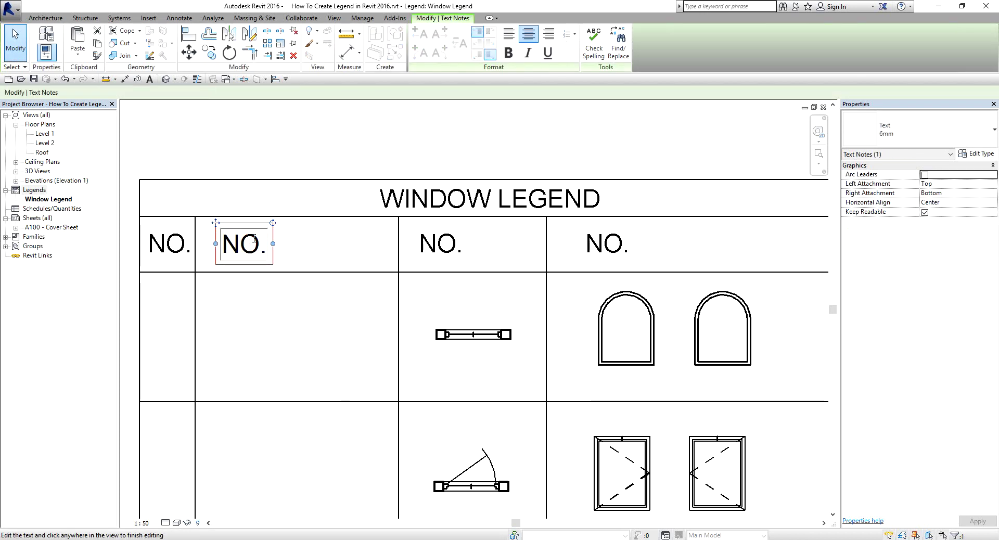
text(NAME)
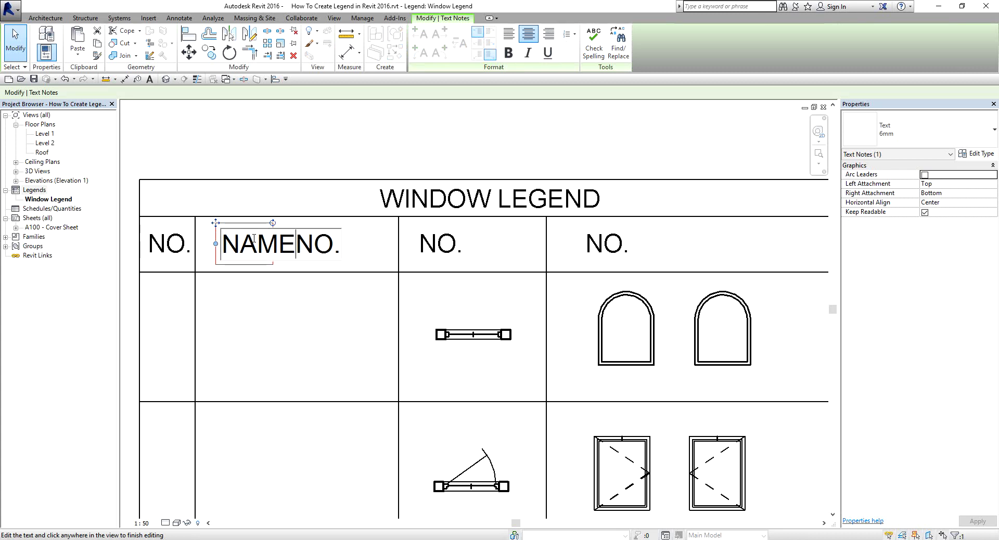
key(Delete)
key(Delete)
key(Delete)
- Change the third column's heading text to "PLAN"
click(453, 255)
double_click(446, 245)
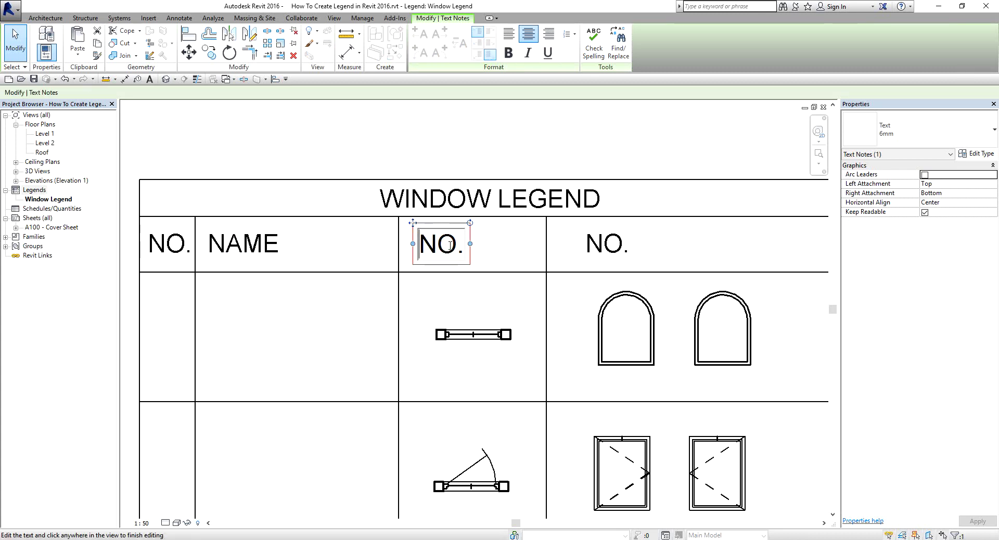
key(ctrl+a)
text(PLAN)
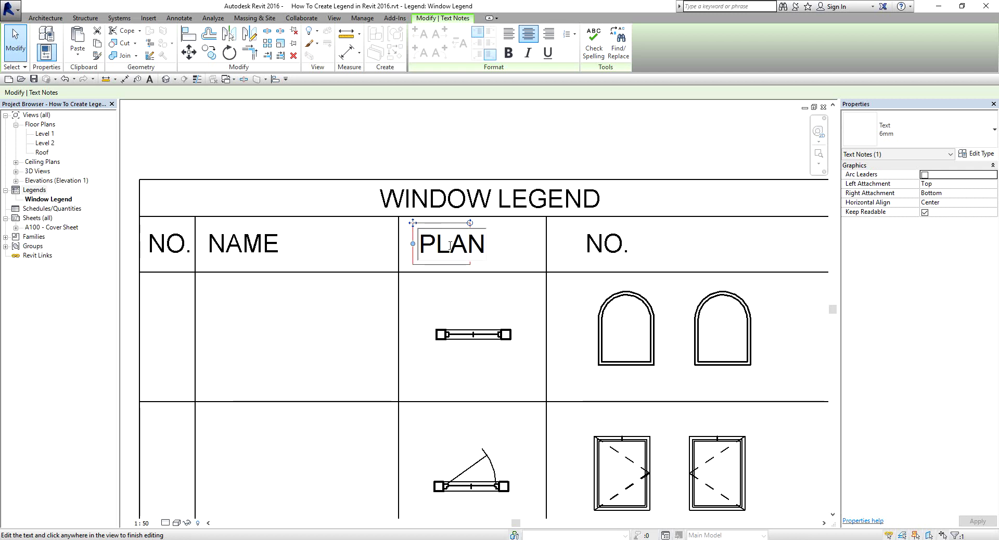
click(521, 241)
- Change the last column's heading text to "ELEVATION : FRONT AND BACK"
click(606, 250)
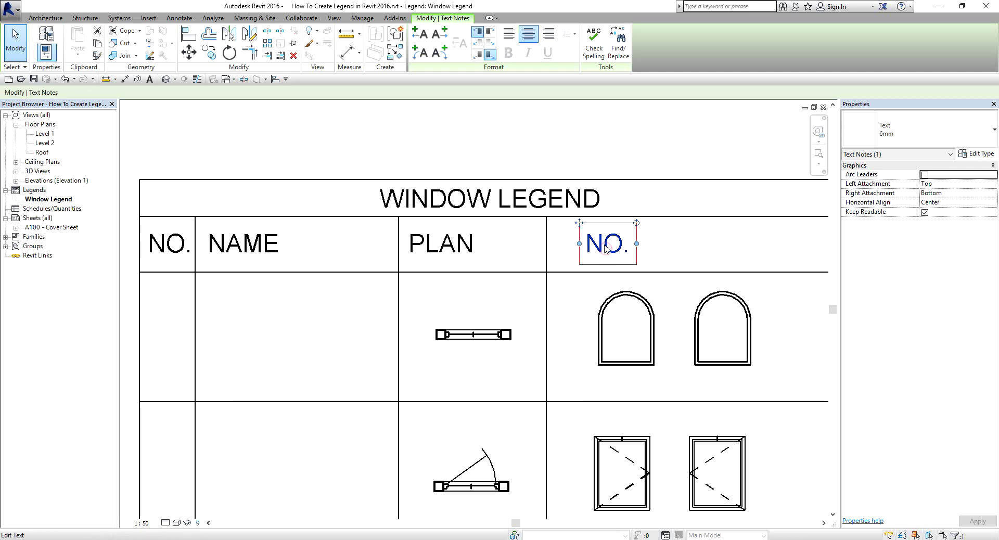
double_click(606, 248)
key(ctrl+a)
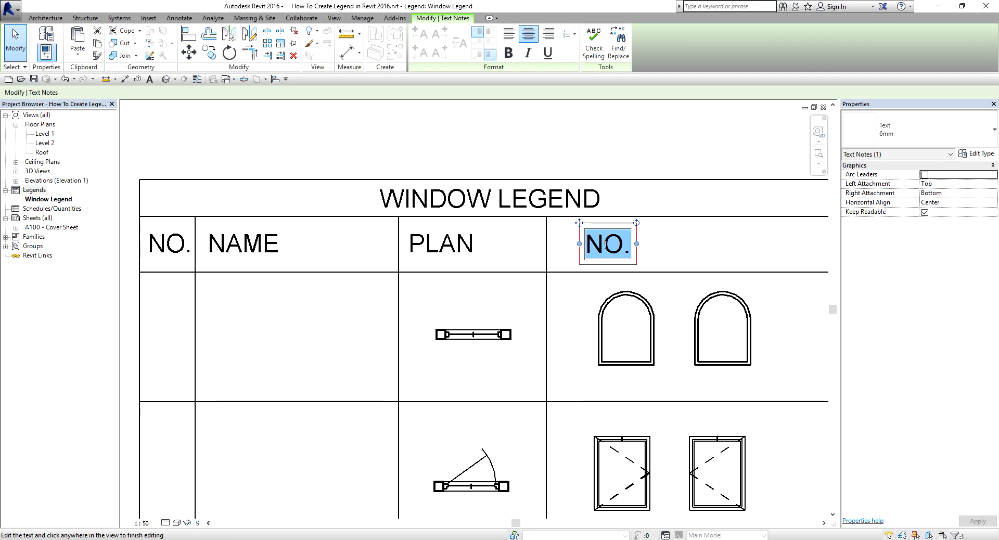
text(ELEVATION : fRON)
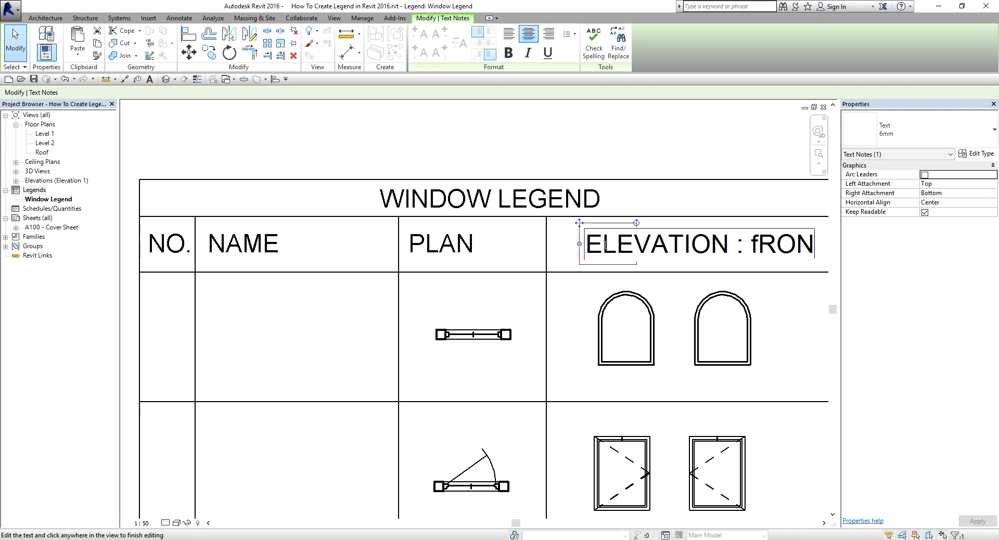
key(BackSpace)
key(BackSpace)
key(BackSpace)
text(FRO)
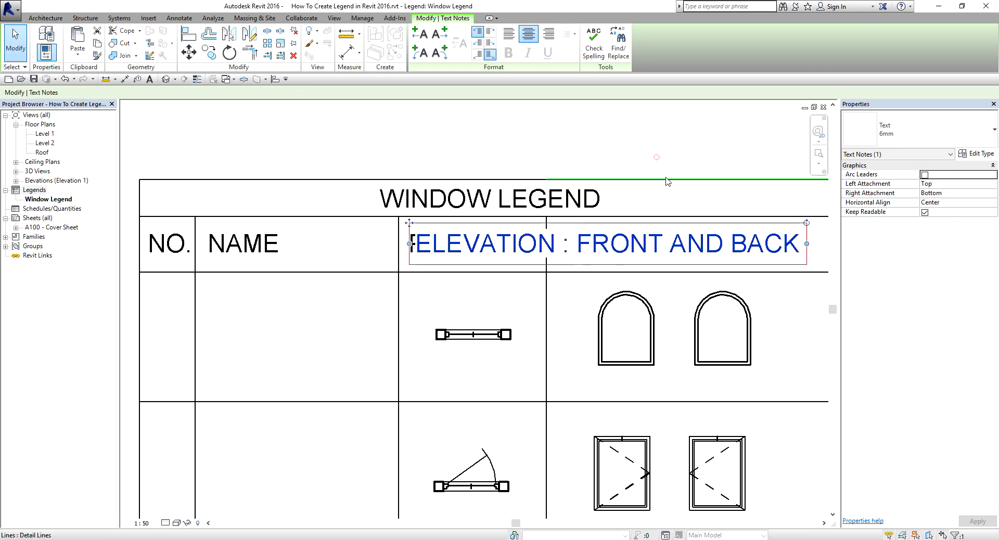
scroll(531, 224, down, 2)
click(726, 282)
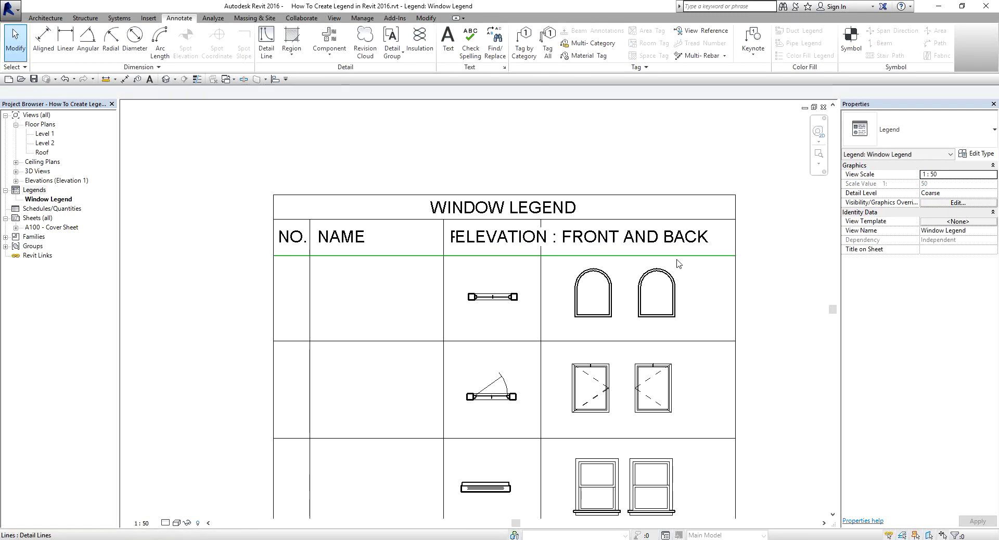
- Rewrite the elevation heading in mixed case as "Elevation : Front and Back"
click(630, 238)
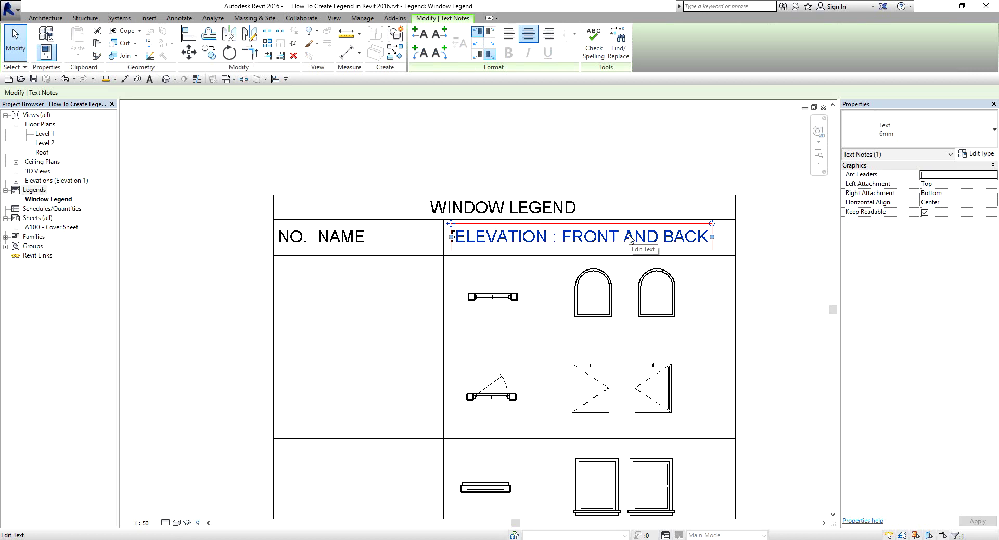
click(529, 237)
drag(464, 238, 768, 250)
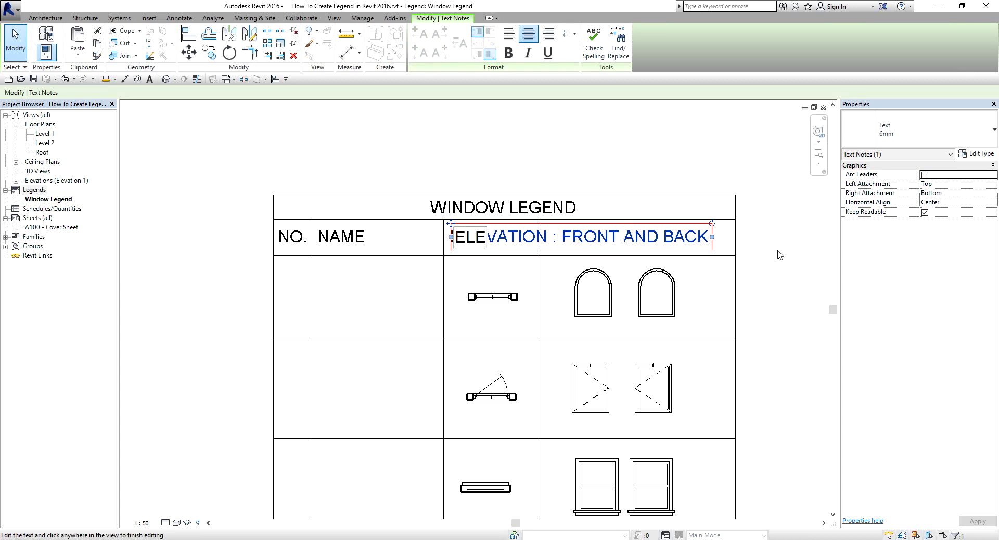
key(Caps_Lock)
text(levation : Front and Back)
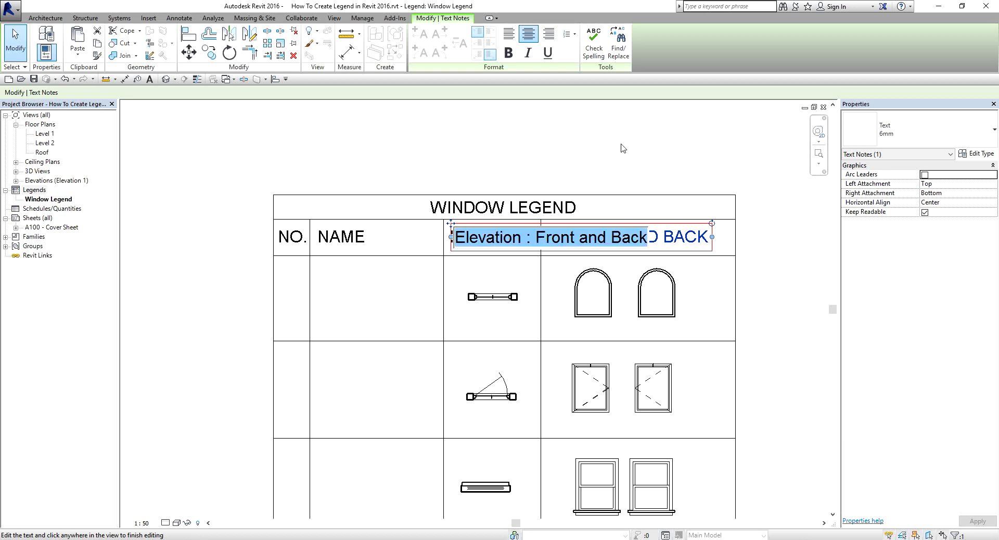
click(622, 149)
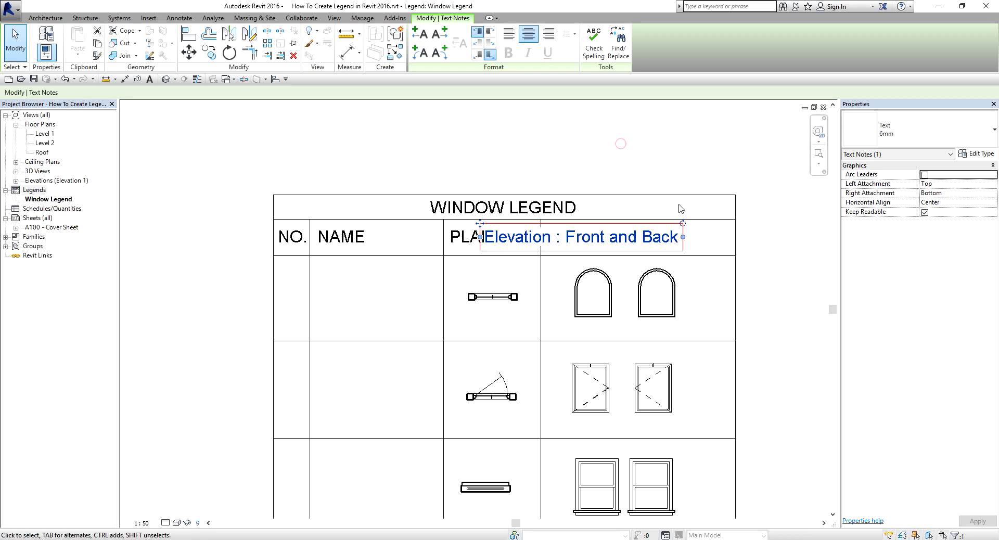
click(621, 148)
- Move the "Elevation : Front and Back" heading horizontally into the last column's header cell
click(652, 239)
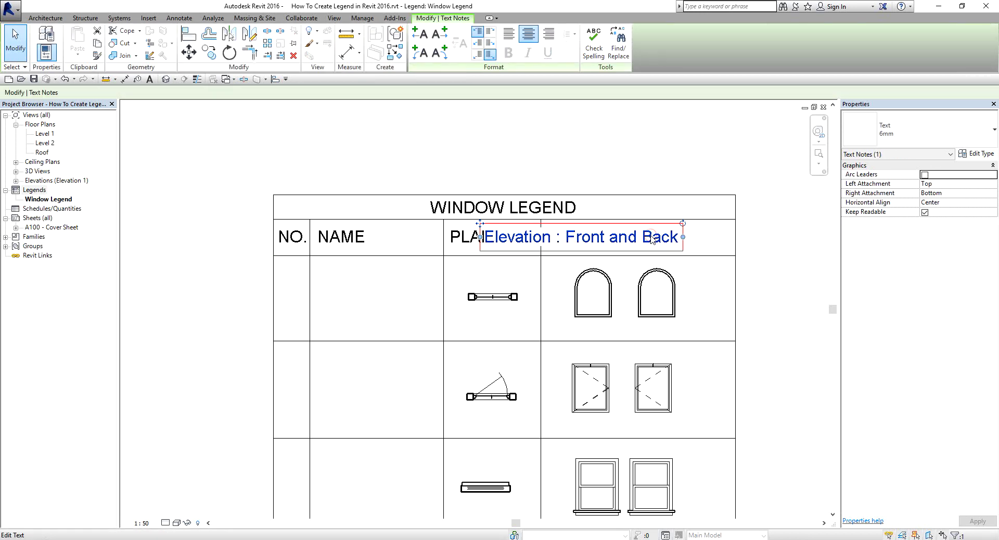
drag(650, 241, 706, 240)
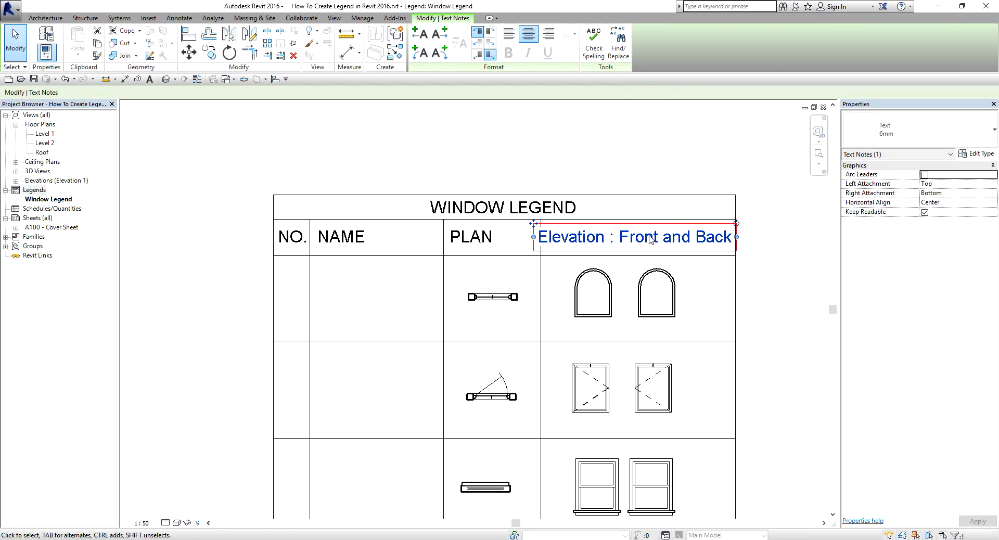
click(664, 156)
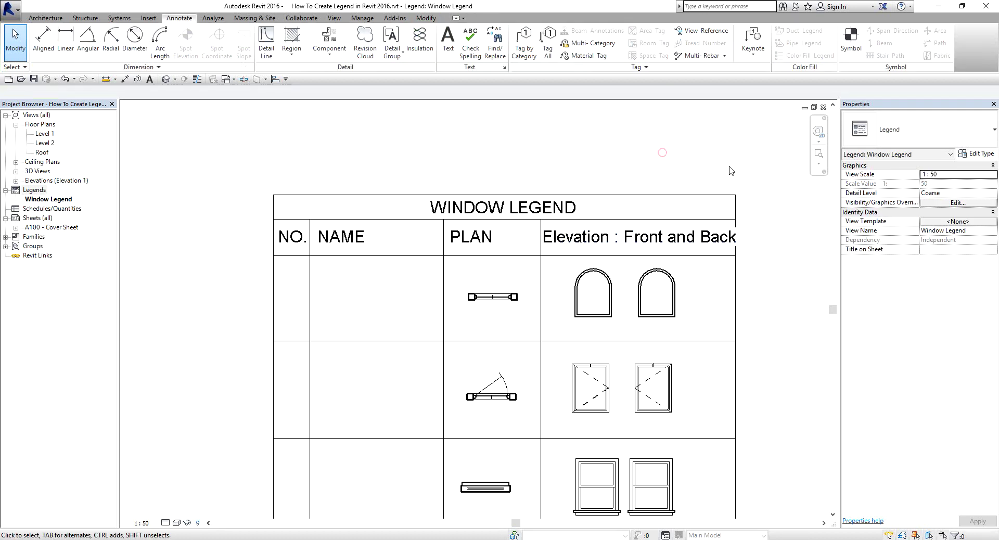
- Widen the last column by moving the table's outer right border outward, and re-centre the elevation heading in its cell
click(736, 306)
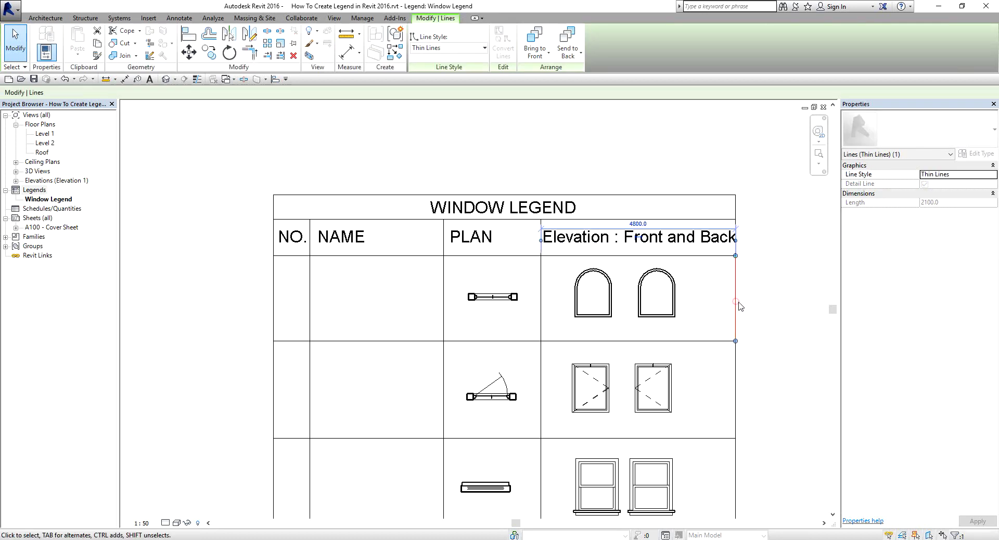
drag(736, 307, 746, 308)
click(718, 163)
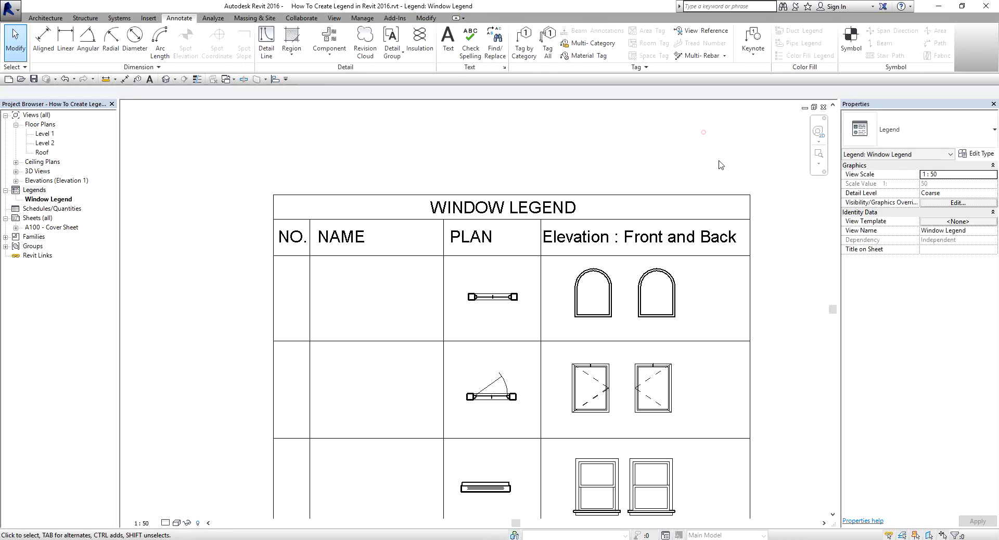
click(753, 238)
click(757, 165)
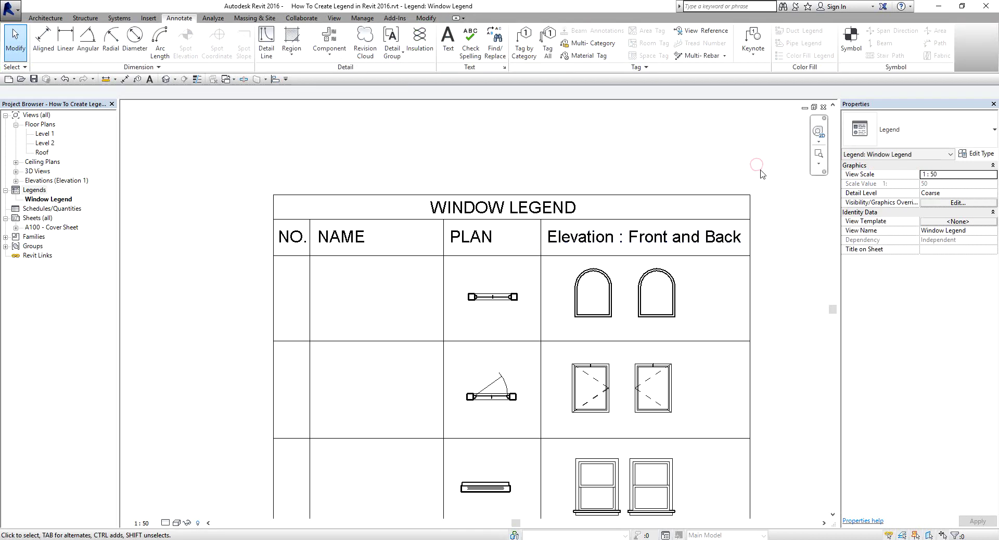
- Nudge the "NAME" heading right to the centre of its header cell
scroll(682, 175, down, 1)
middle_drag(602, 307, 599, 284)
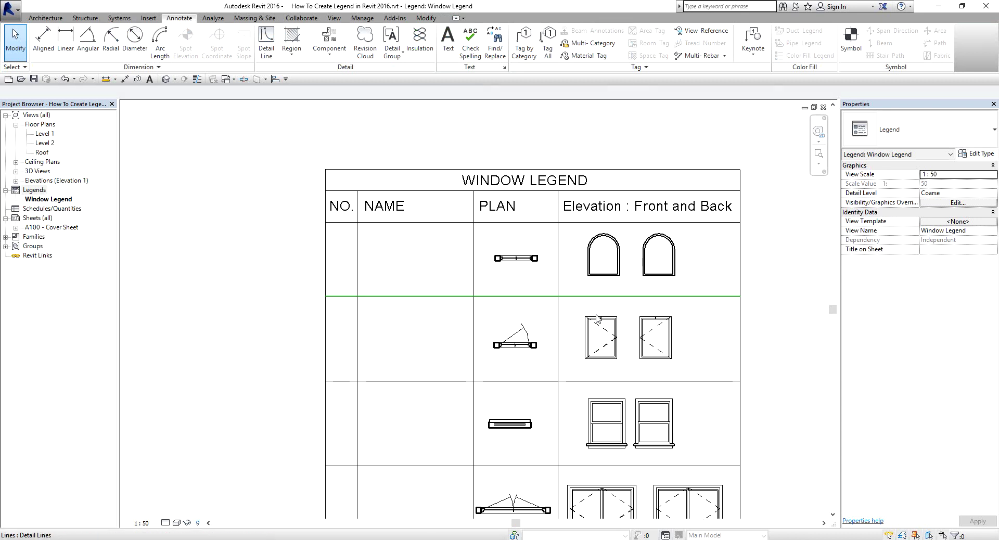
click(393, 208)
key(Right)
key(Right)
key(Right)
key(Right)
key(Right)
key(Right)
key(Right)
key(Right)
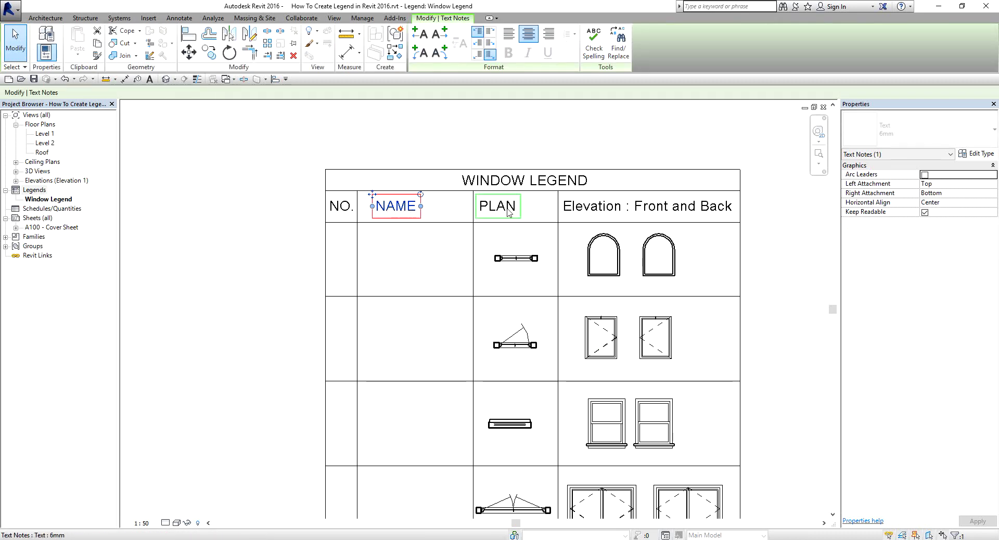
- Nudge the "PLAN" heading right so it is centred in its header cell
click(504, 212)
key(Right)
key(Right)
key(Right)
key(Right)
key(Right)
key(Right)
key(Right)
key(Right)
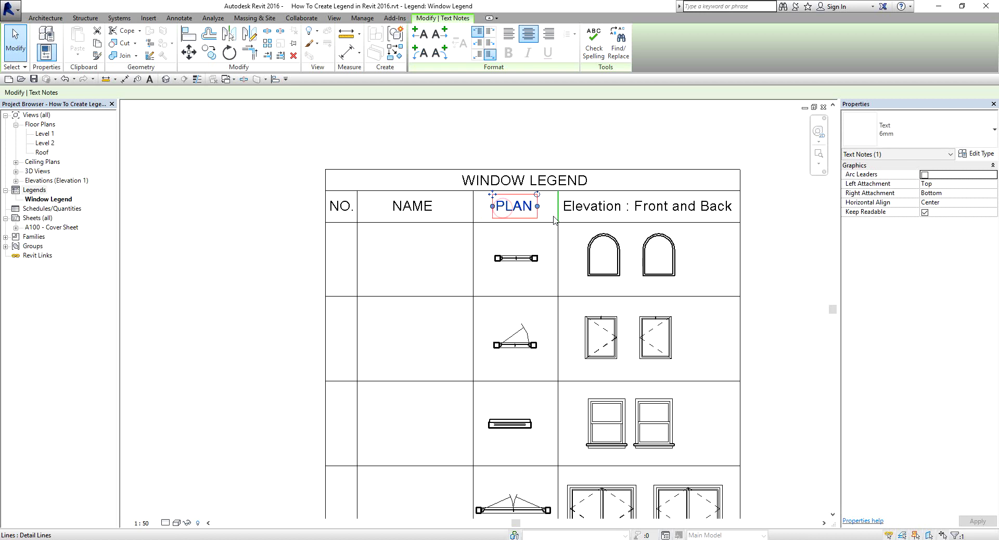
click(629, 157)
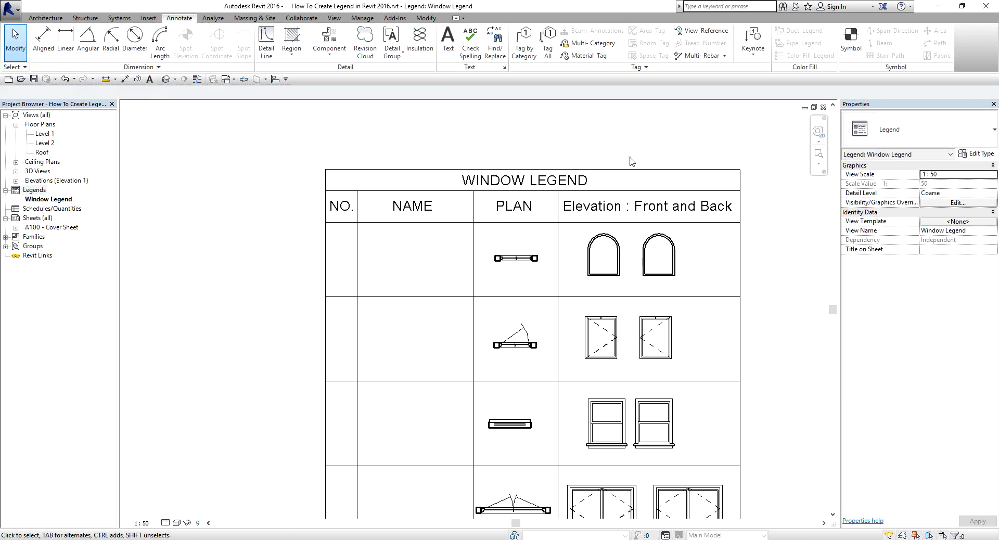
click(550, 182)
click(550, 182)
click(551, 181)
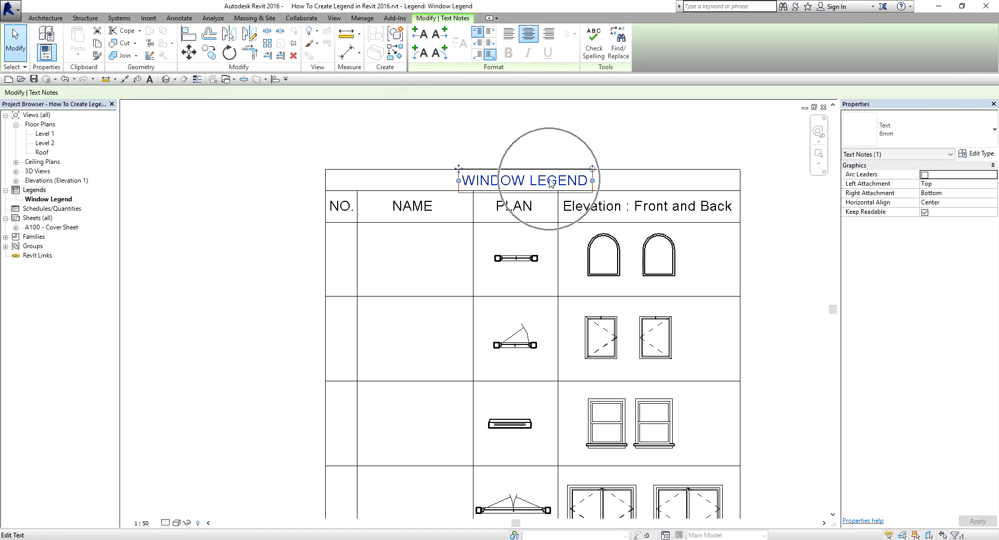
click(551, 181)
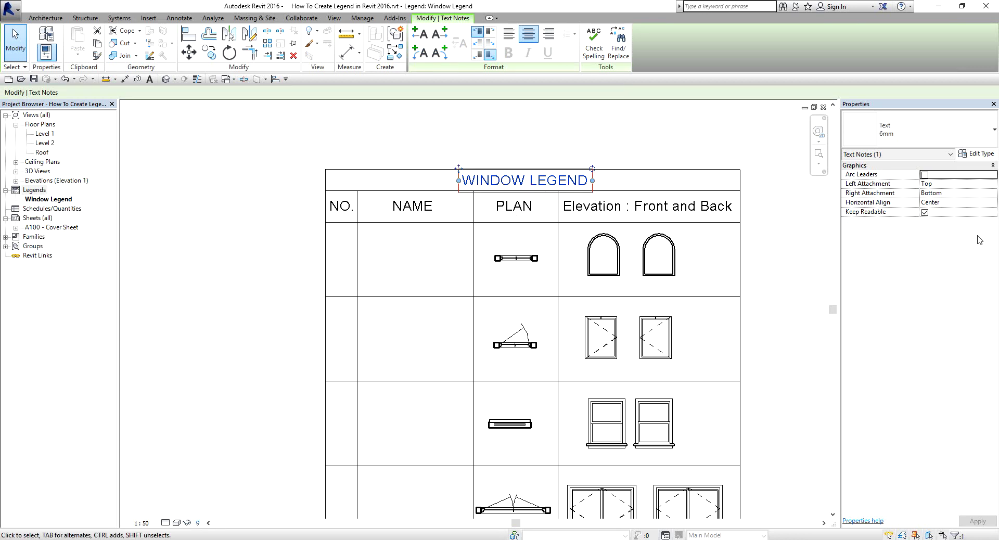
click(982, 154)
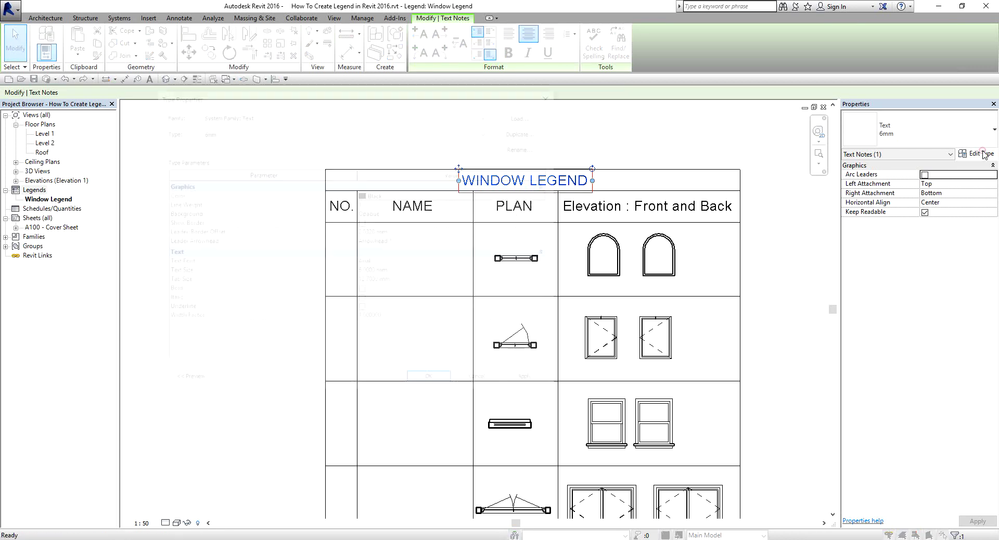
key(Escape)
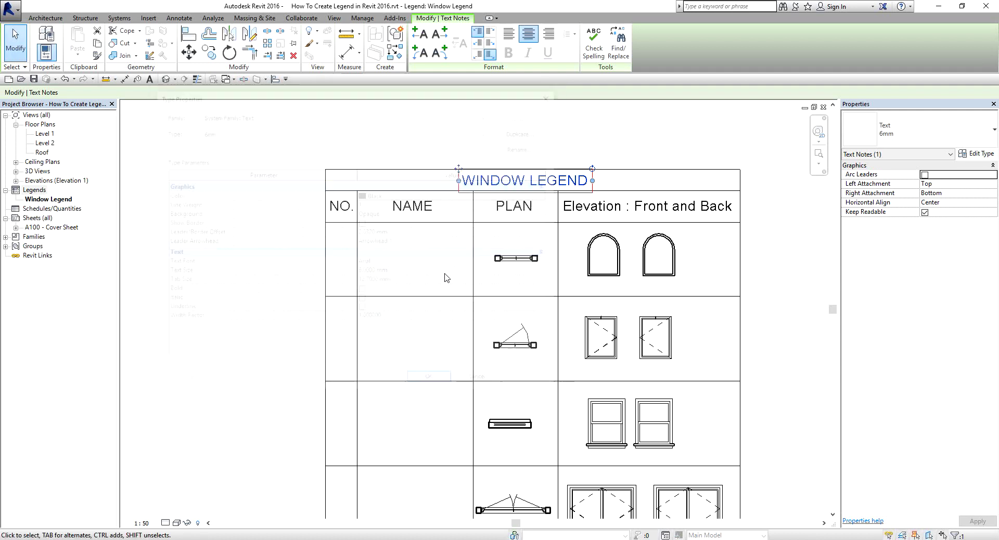
click(504, 134)
- Duplicate the WINDOW LEGEND title's text type as "6mm - Bold" and enable bold for it
click(545, 182)
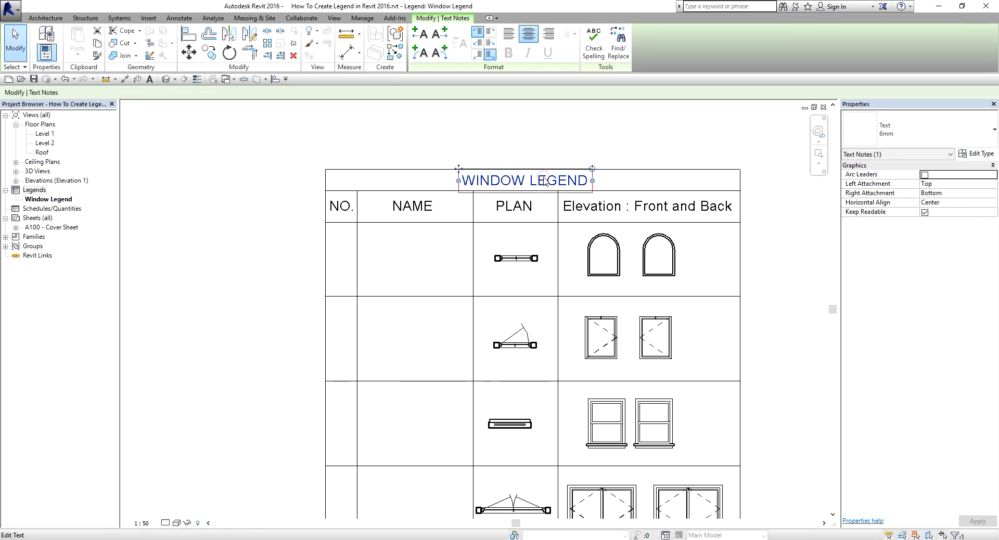
click(981, 155)
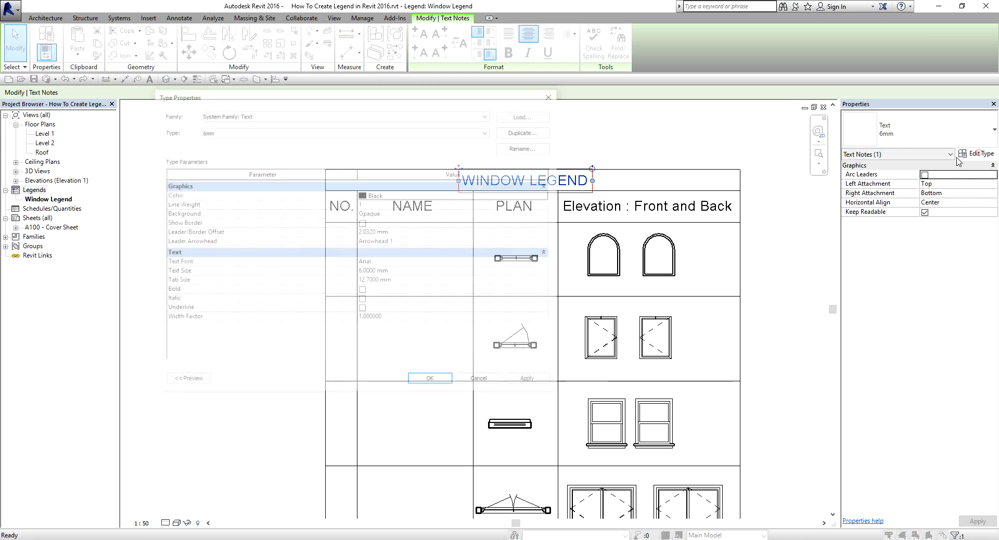
click(526, 130)
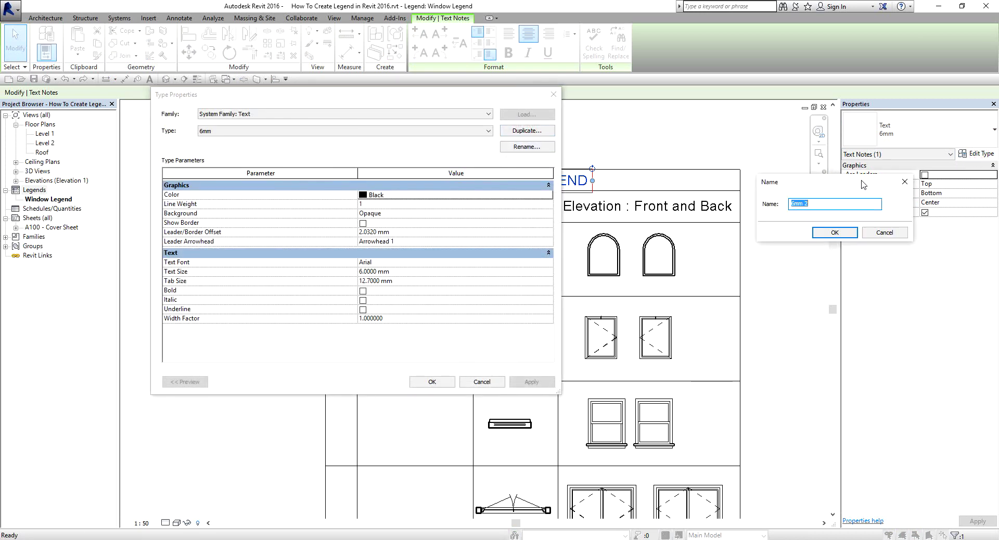
drag(861, 182, 466, 172)
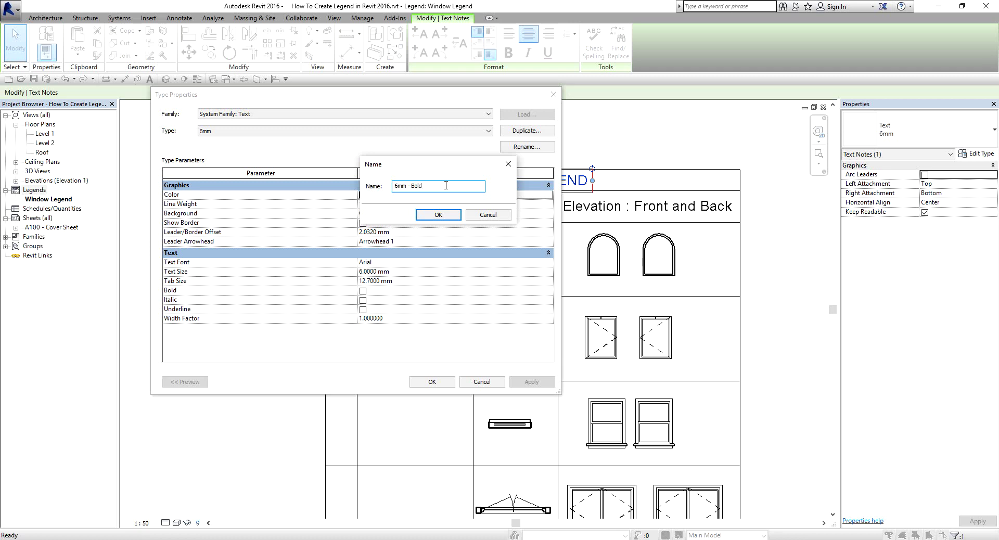
click(438, 214)
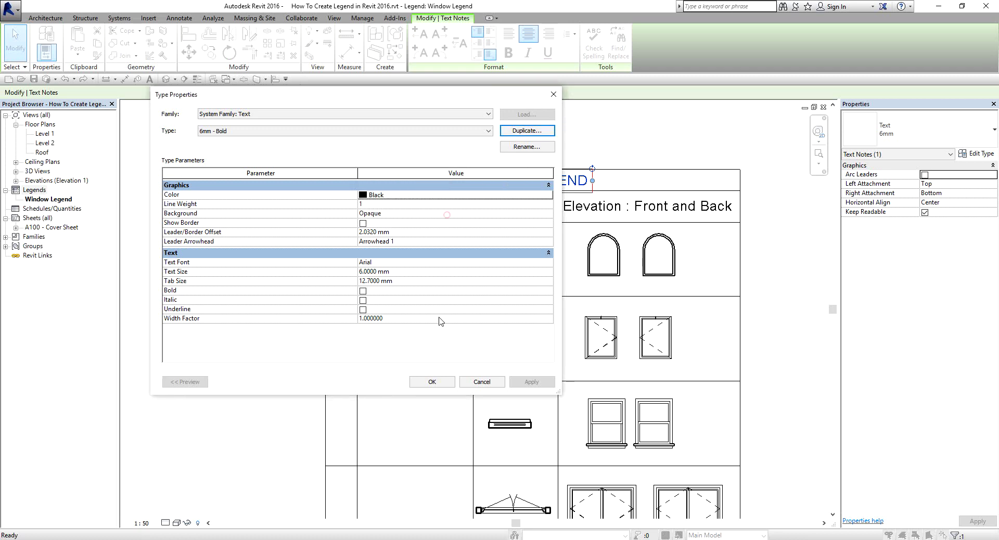
click(363, 291)
click(432, 382)
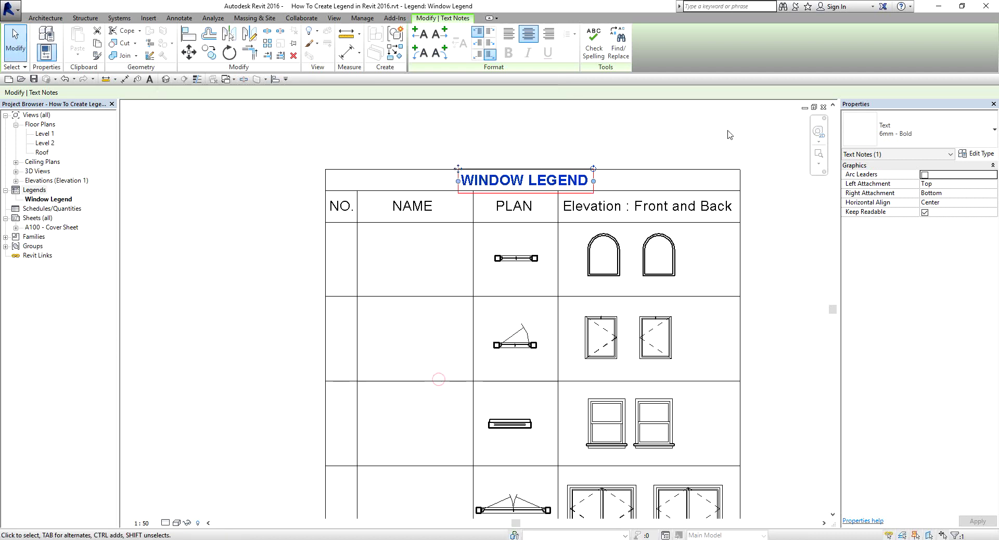
key(Escape)
- Examine the whole legend table with its title, column headings and window rows
scroll(607, 185, up, 1)
scroll(596, 199, down, 1)
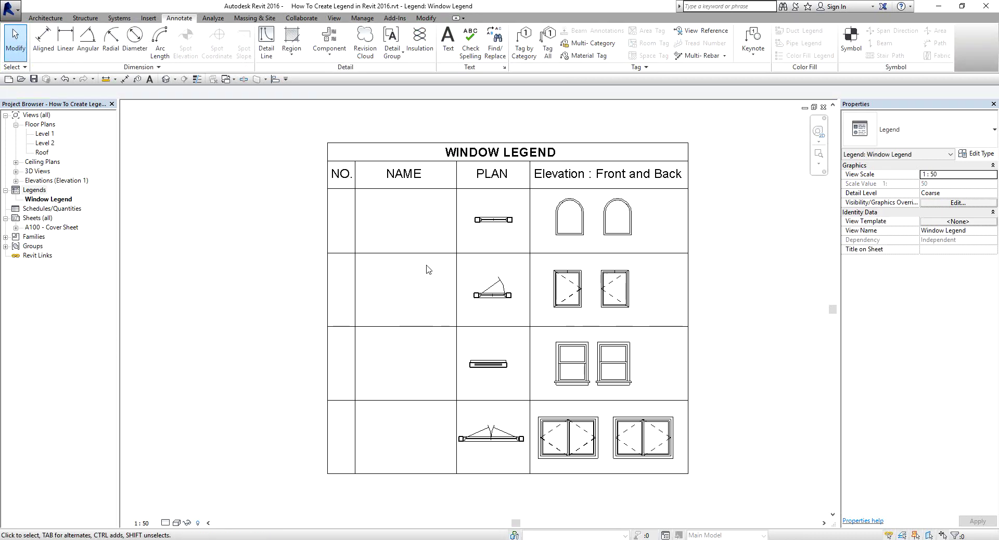
scroll(330, 205, up, 4)
scroll(325, 200, down, 2)
middle_drag(326, 200, 326, 220)
scroll(308, 289, down, 1)
scroll(319, 290, up, 2)
scroll(327, 220, down, 2)
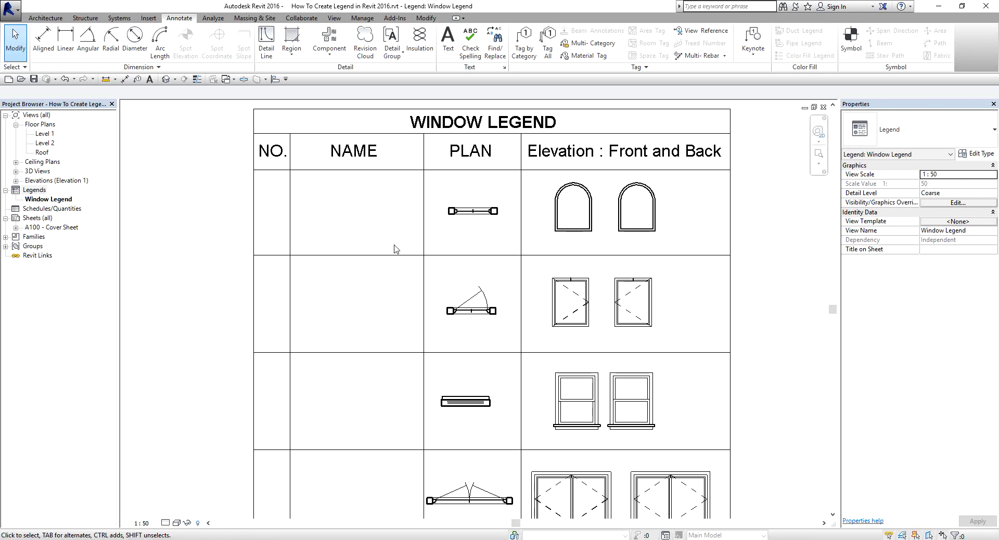
scroll(393, 248, down, 1)
middle_drag(463, 270, 551, 279)
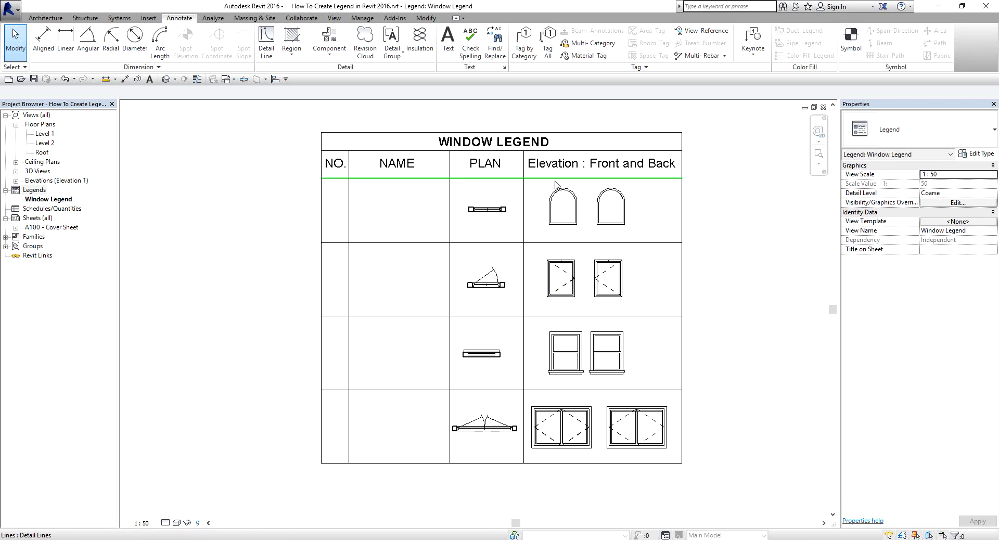
- Draw a slanted detail line about 300 mm long, rising to the right, in the first empty NAME cell
click(265, 38)
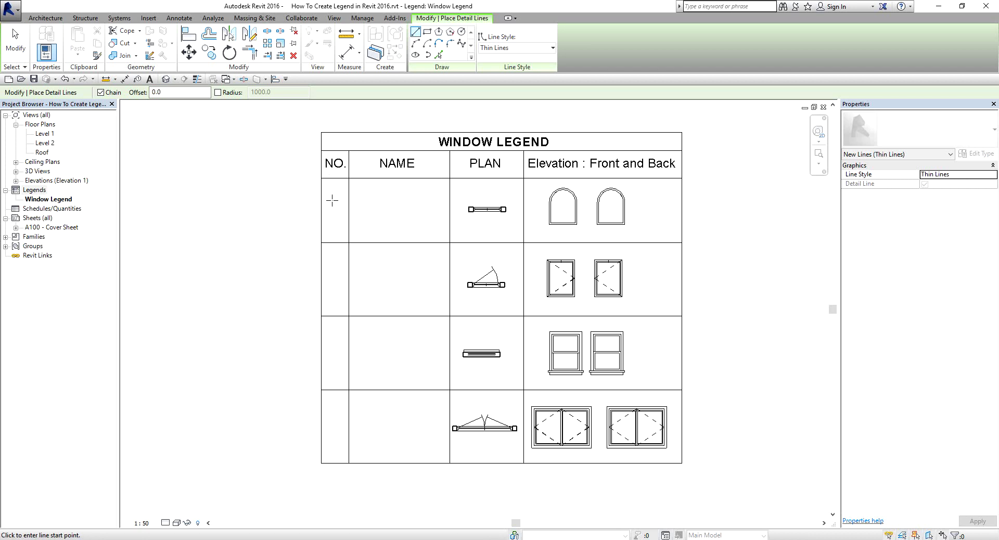
scroll(331, 200, up, 5)
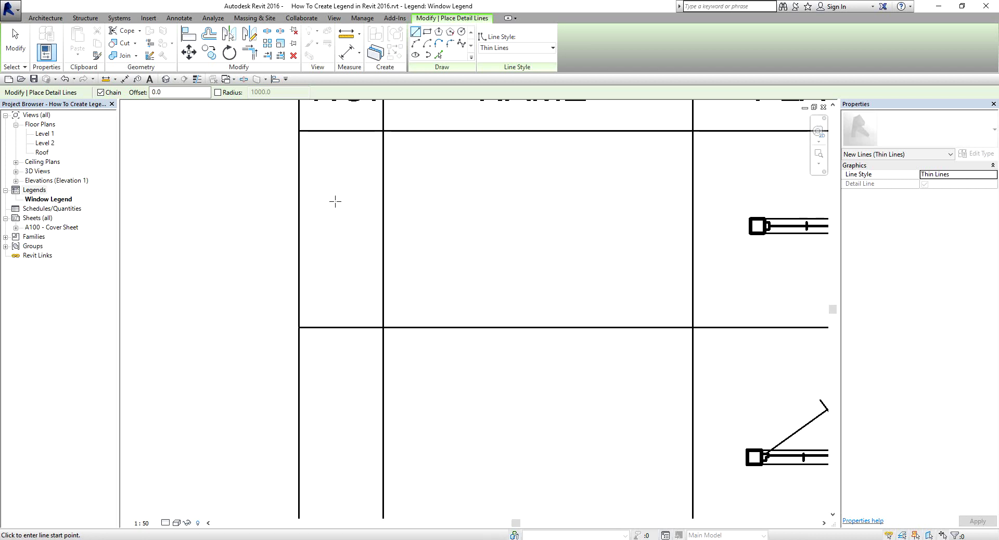
click(353, 268)
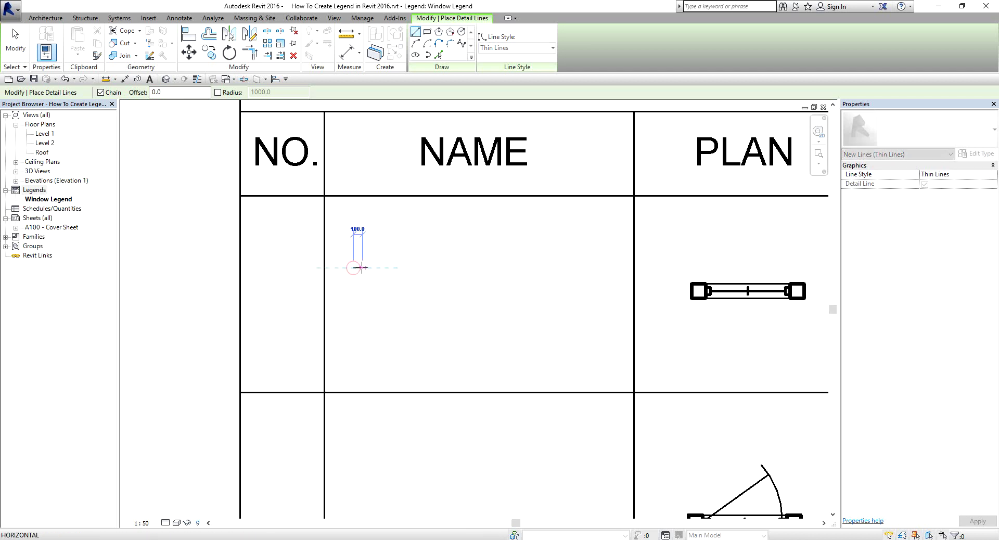
click(615, 268)
key(Escape)
click(353, 268)
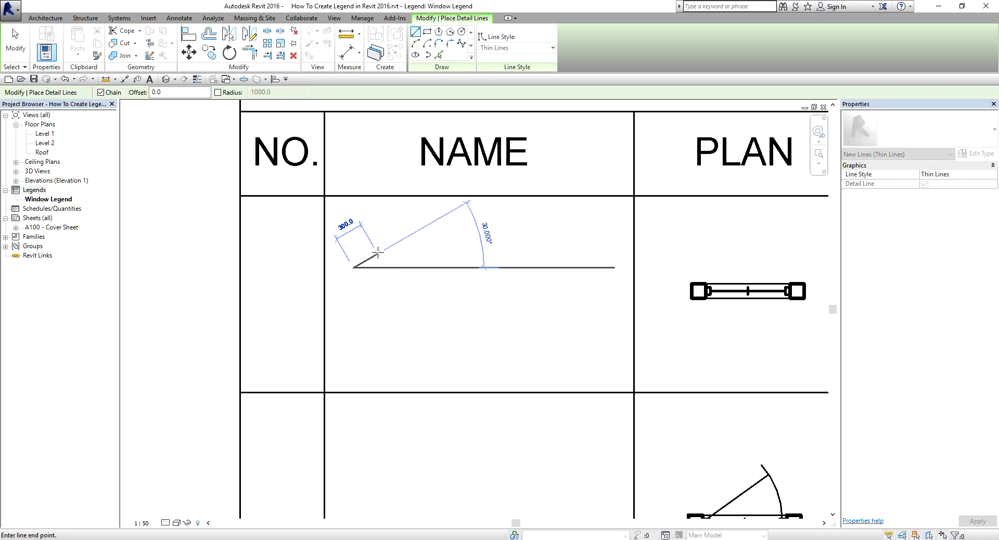
click(376, 252)
scroll(396, 265, up, 3)
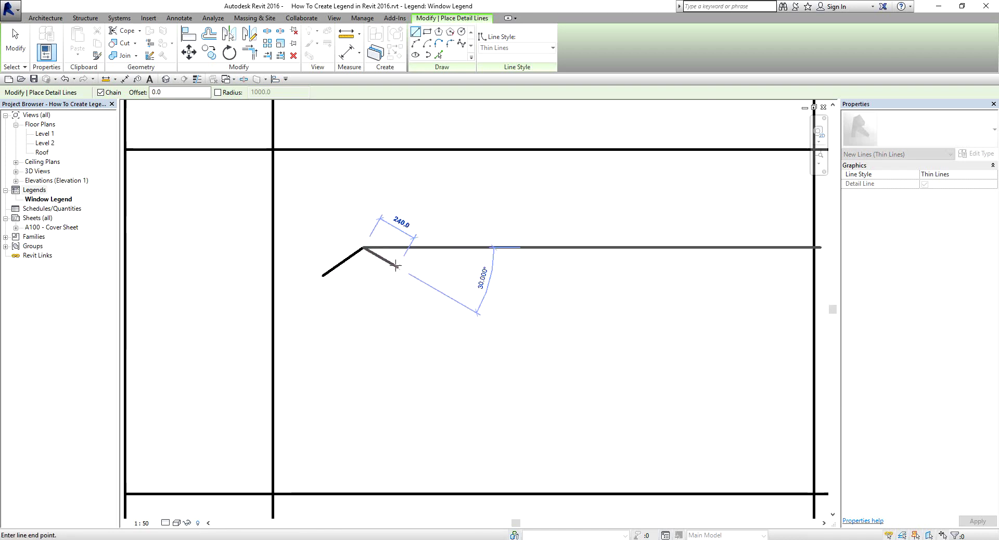
key(Escape)
key(Escape)
- Mirror a copy of the slanted line about a vertical axis drawn through its upper endpoint to form a peak
click(343, 262)
click(230, 35)
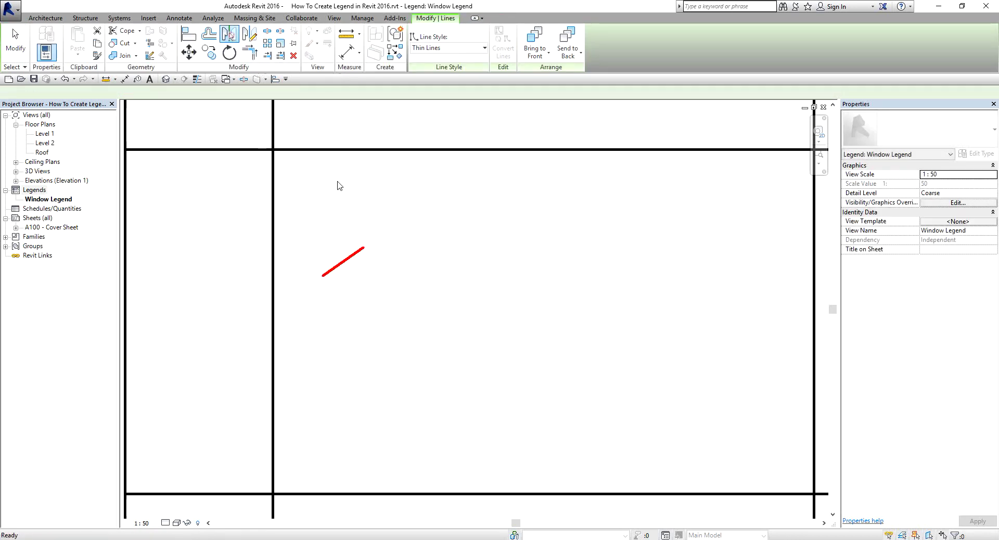
click(250, 34)
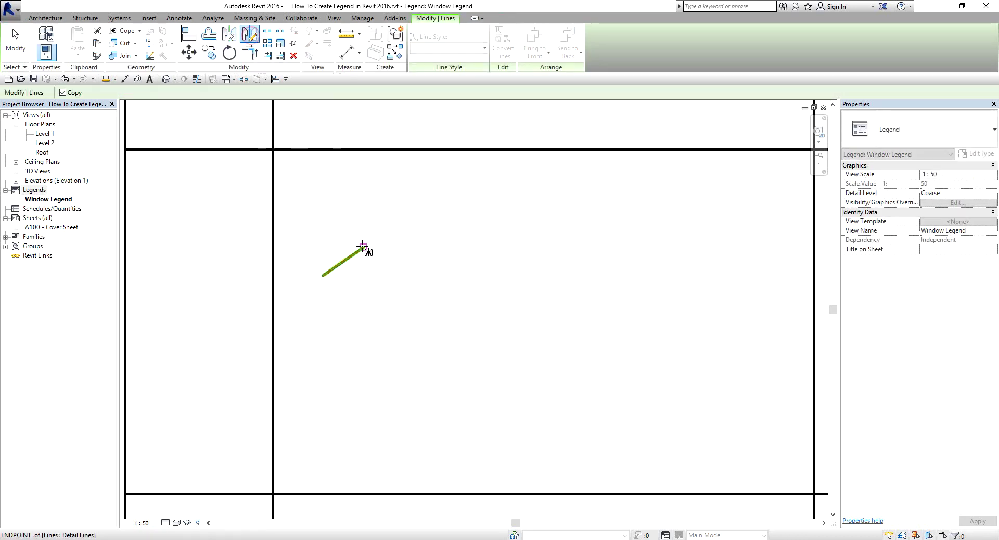
click(364, 247)
click(364, 224)
key(Escape)
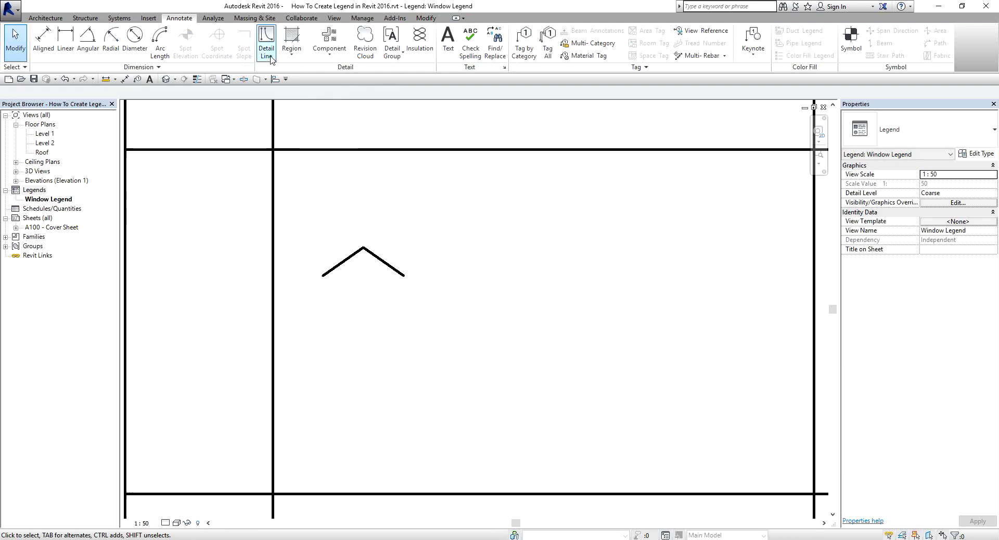
- Draw a short vertical detail line downward from the left end of the peak
click(266, 44)
click(322, 276)
click(322, 318)
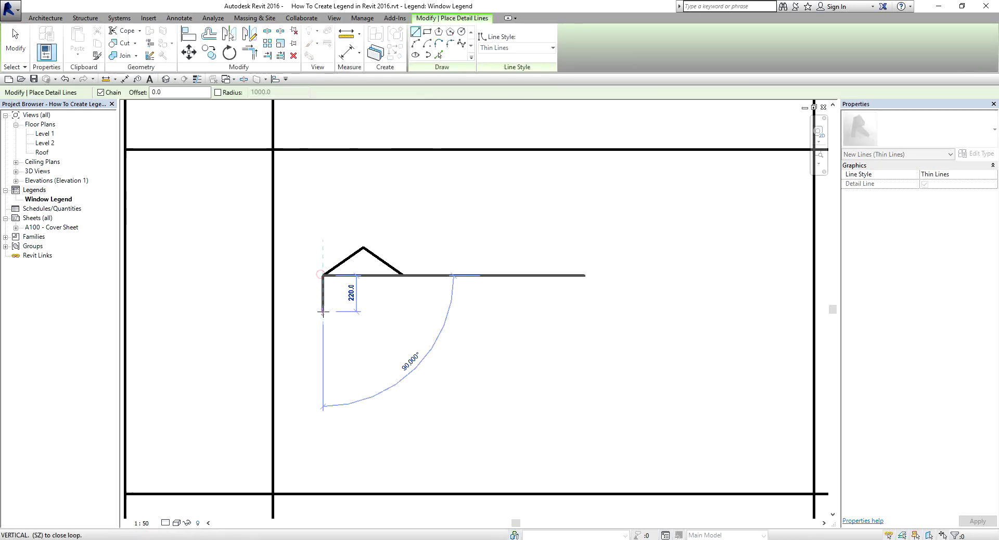
key(Escape)
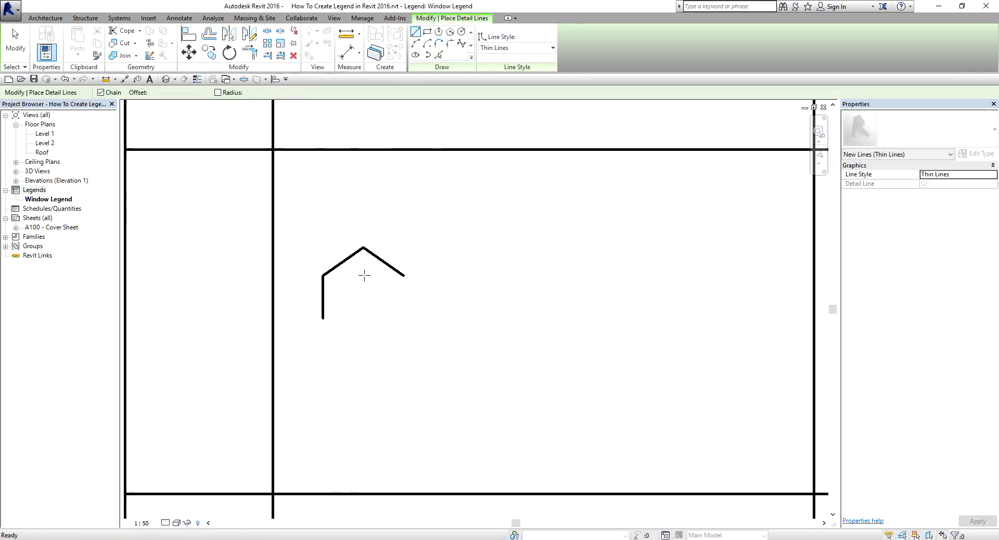
key(Escape)
- Mirror a copy of both peak lines about a horizontal axis through the vertical line's lower end
drag(402, 215, 366, 261)
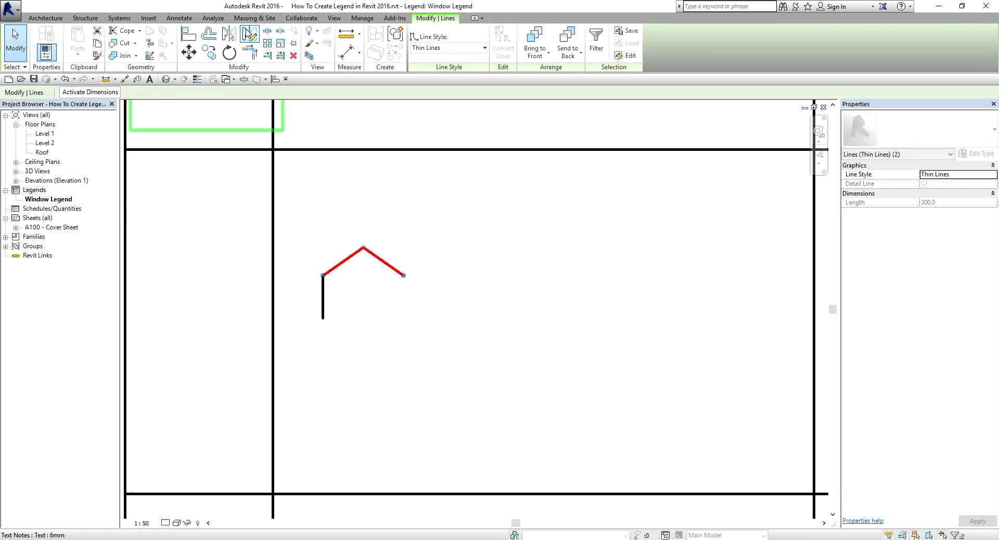
click(249, 34)
click(322, 318)
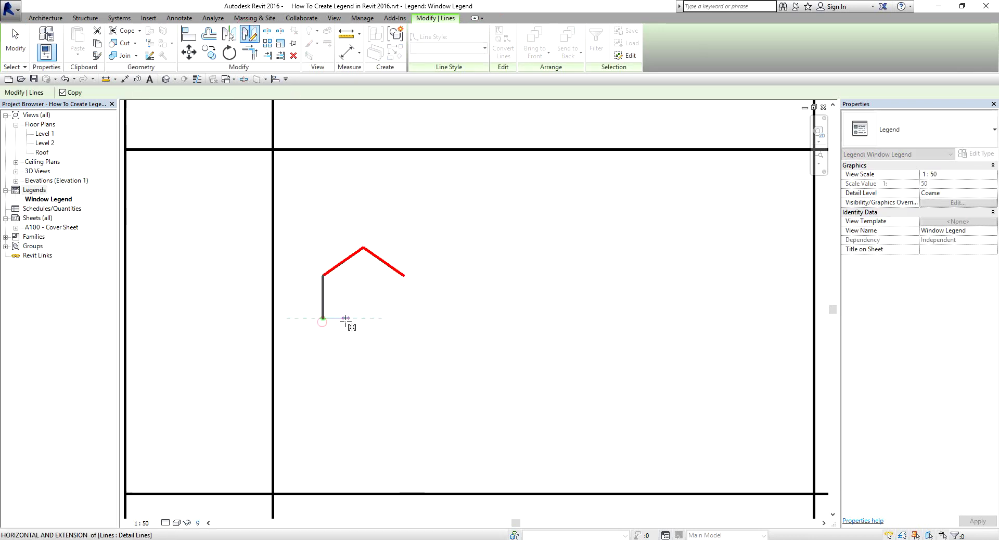
click(345, 320)
key(Escape)
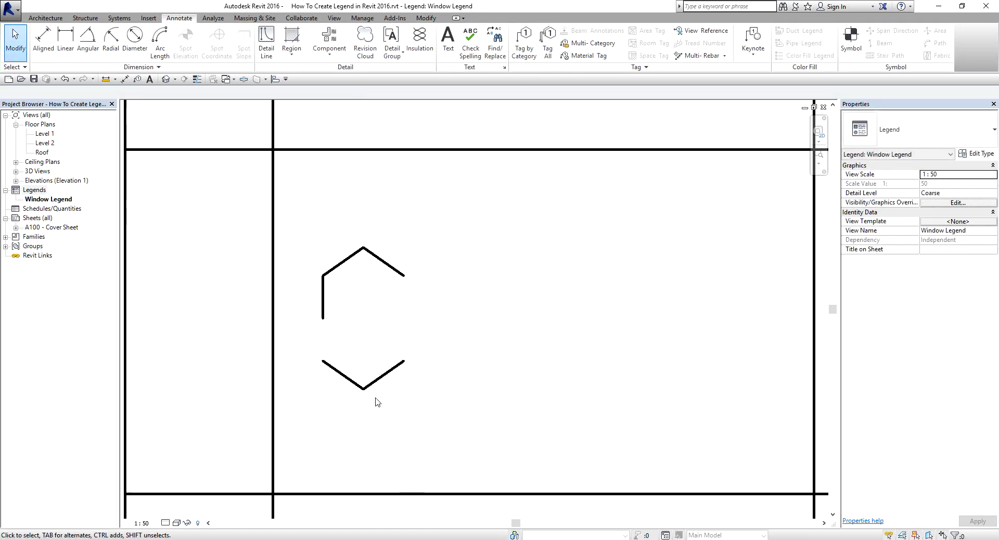
- Move the mirrored lower line pair up so its left end meets the vertical line's lower end
drag(411, 421, 346, 363)
click(189, 51)
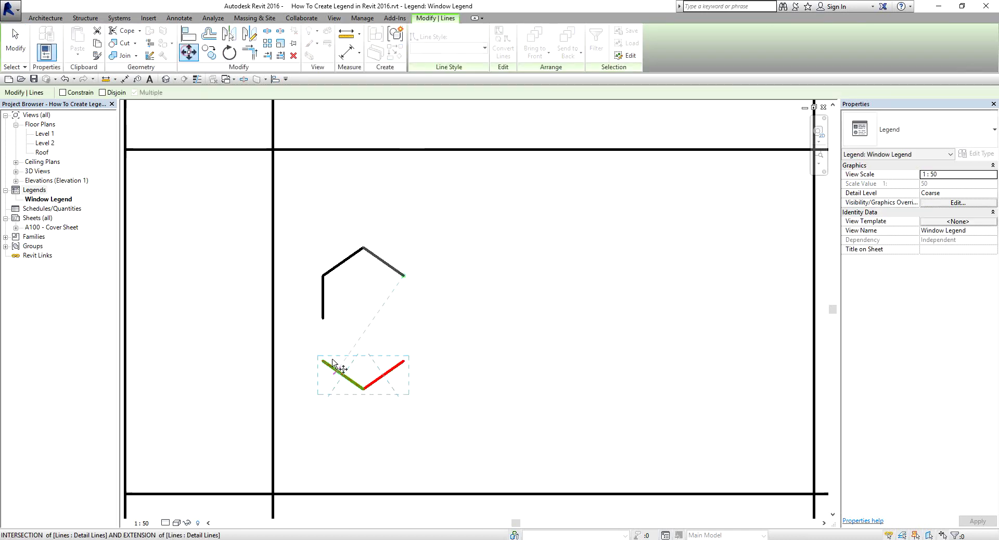
click(323, 361)
click(322, 318)
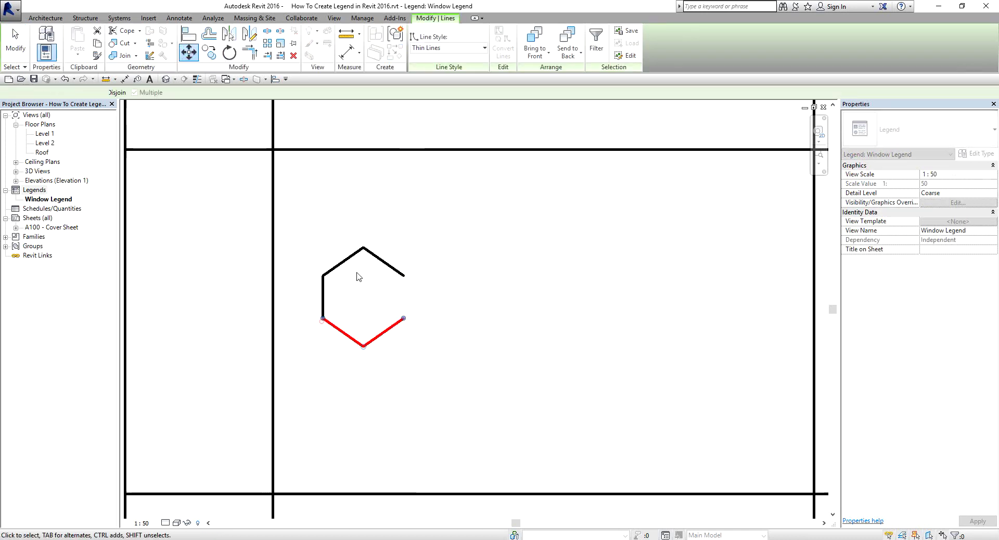
click(279, 180)
- Close the hexagon with a vertical detail line between the open right ends of the upper and lower line pairs
click(345, 332)
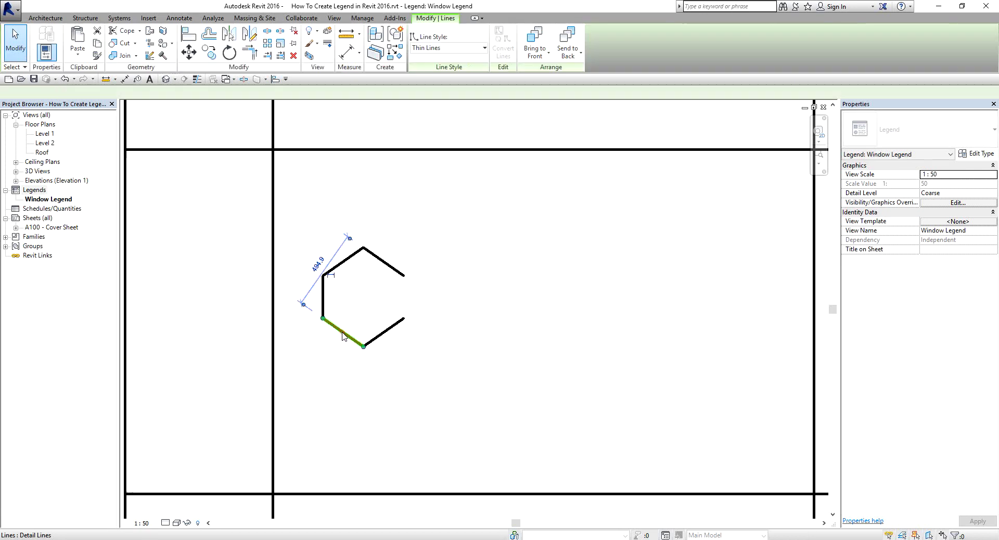
key(d)
key(l)
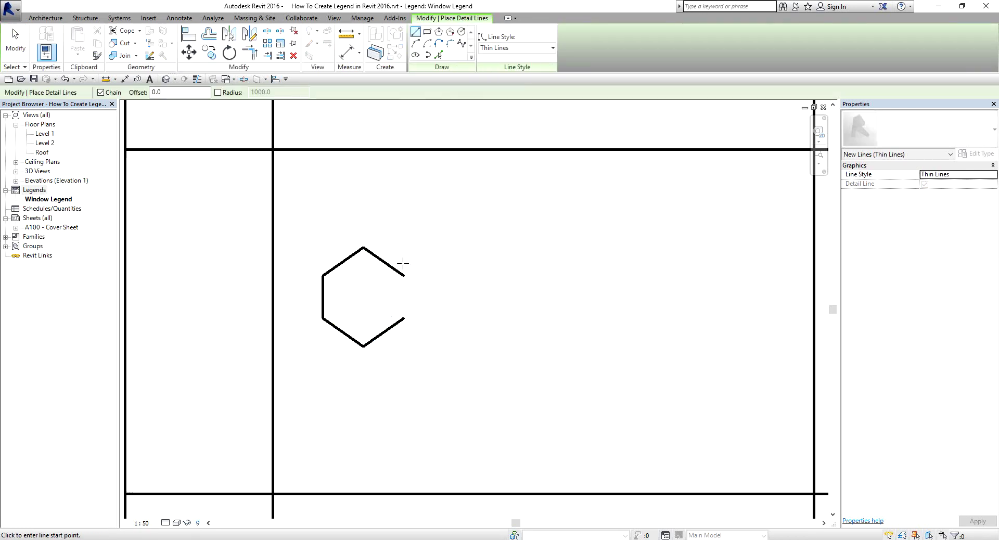
click(404, 276)
click(403, 318)
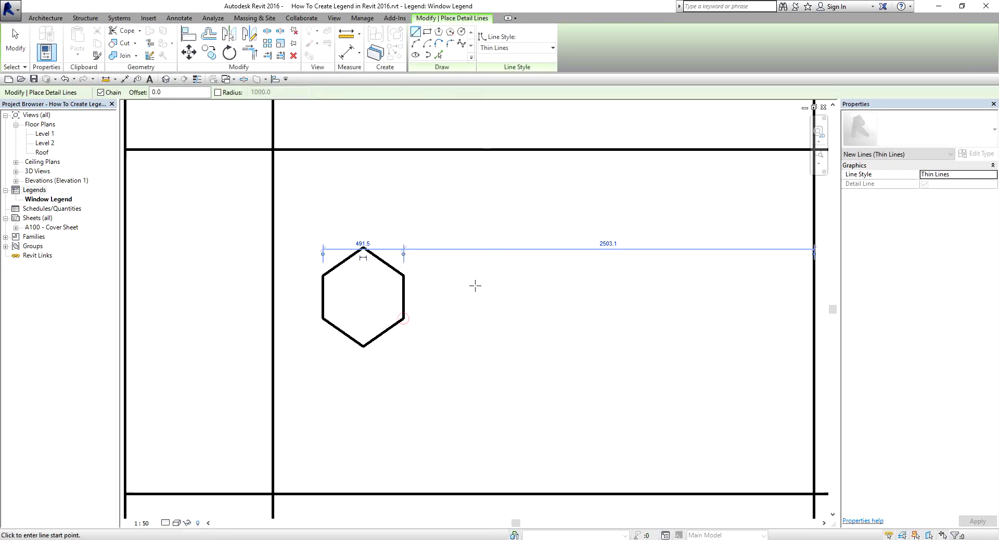
key(Escape)
key(Escape)
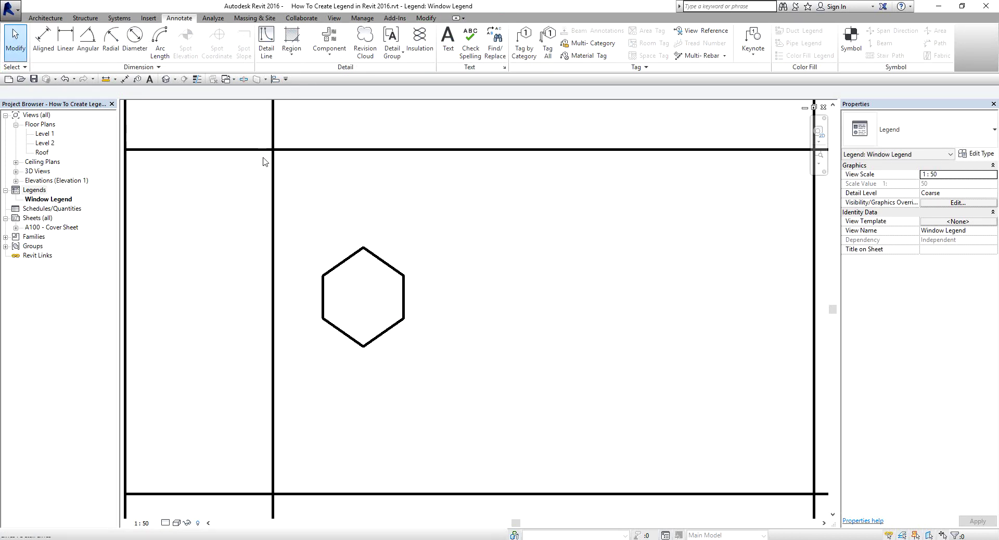
- Place a W1 text note inside the hexagon using the 2.25mm text type
click(448, 46)
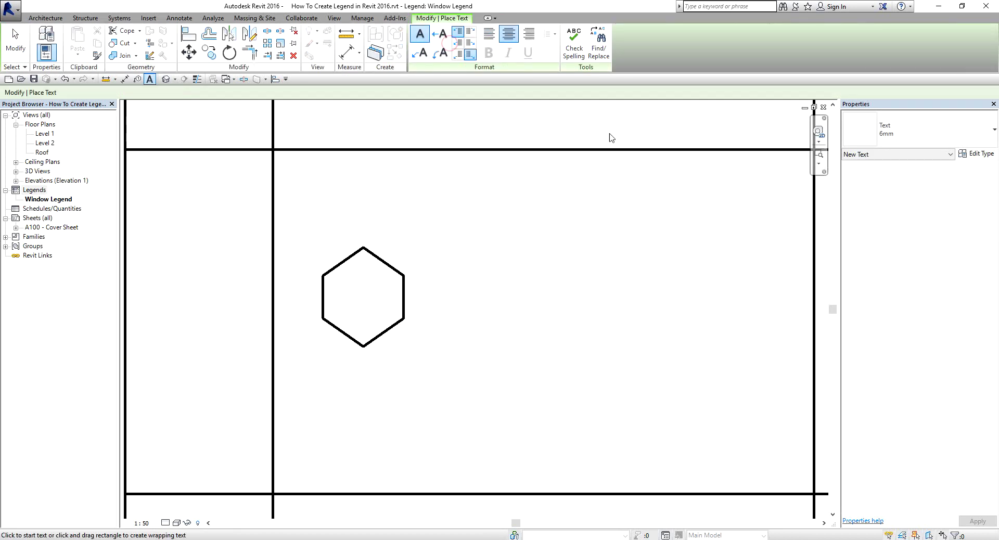
click(916, 130)
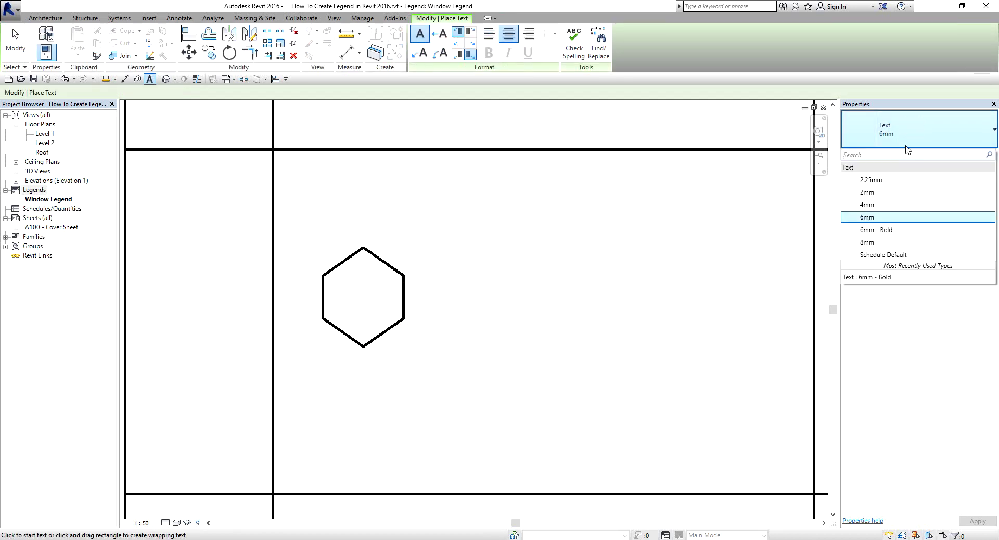
click(869, 180)
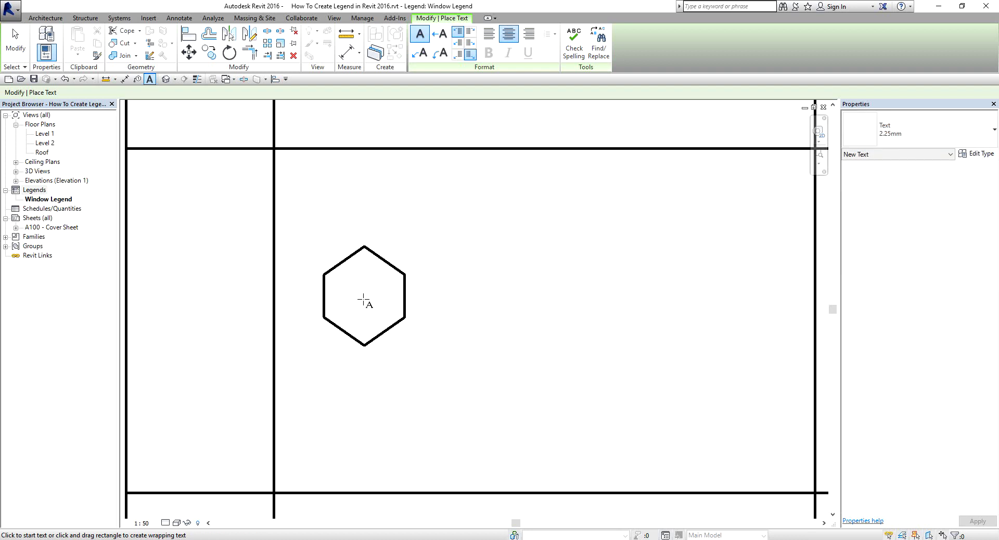
click(351, 285)
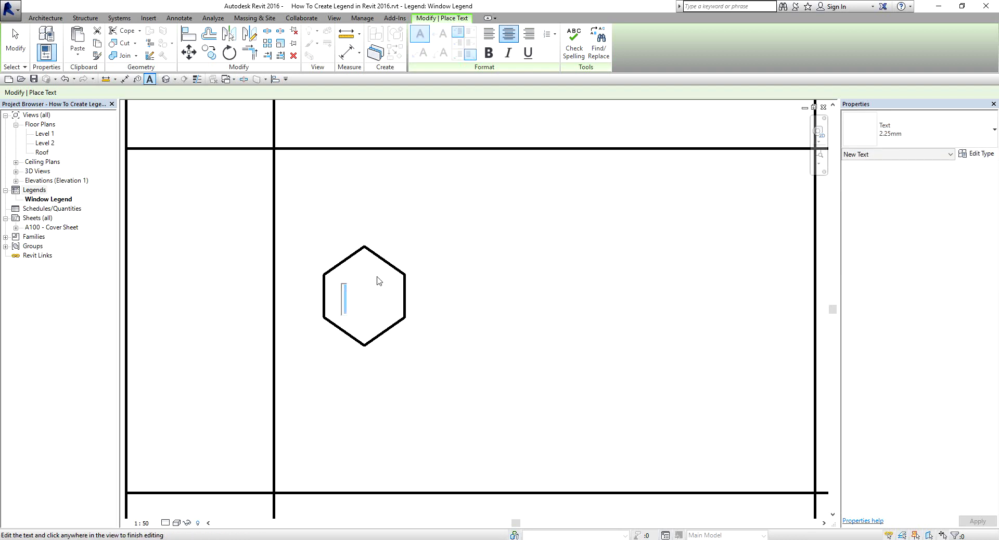
click(431, 308)
key(Escape)
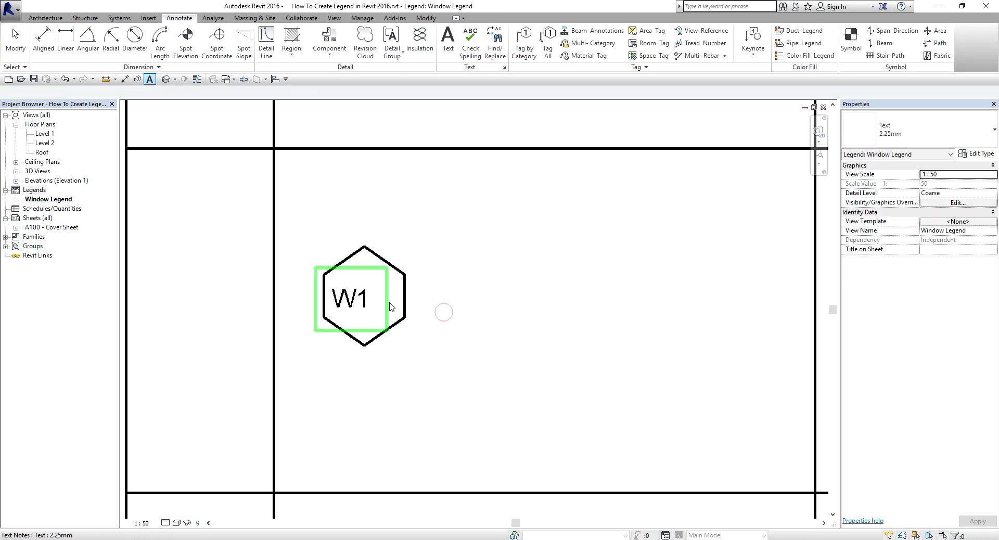
- Nudge the W1 text right and up until it sits centred in the hexagon
click(367, 307)
key(Right)
key(Right)
key(Right)
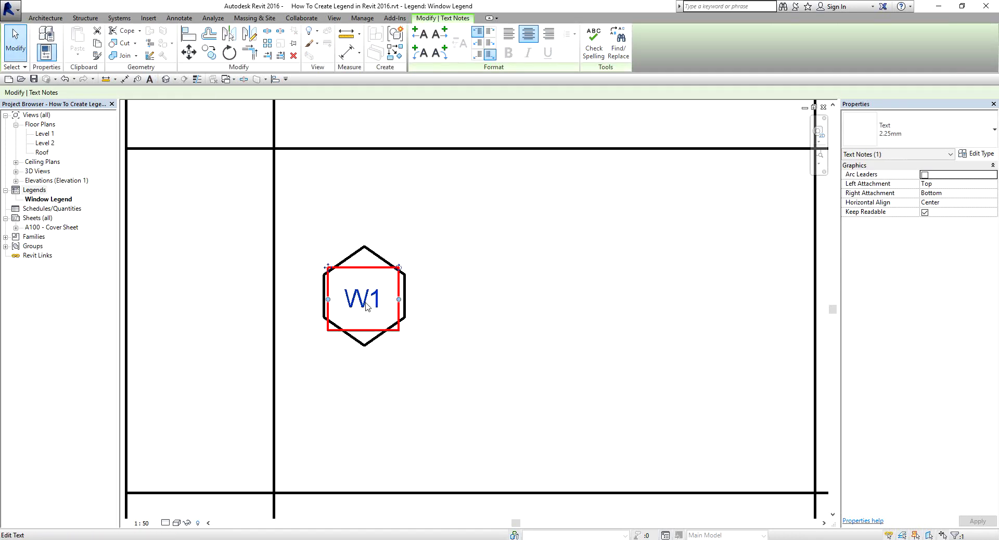
key(Up)
key(Up)
key(Right)
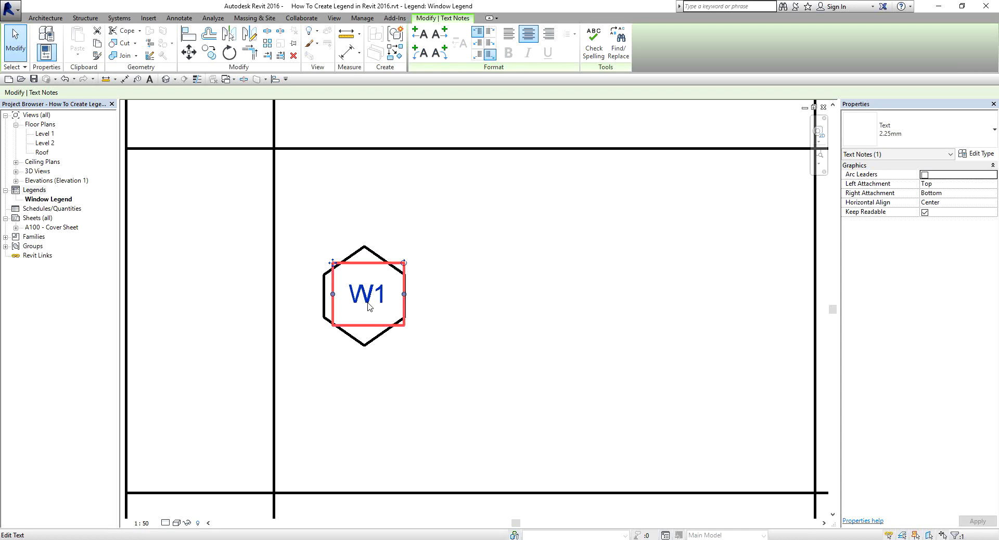
key(Down)
- Move the hexagon together with its W1 text into the first row's cell of the NO. column
scroll(453, 274, down, 4)
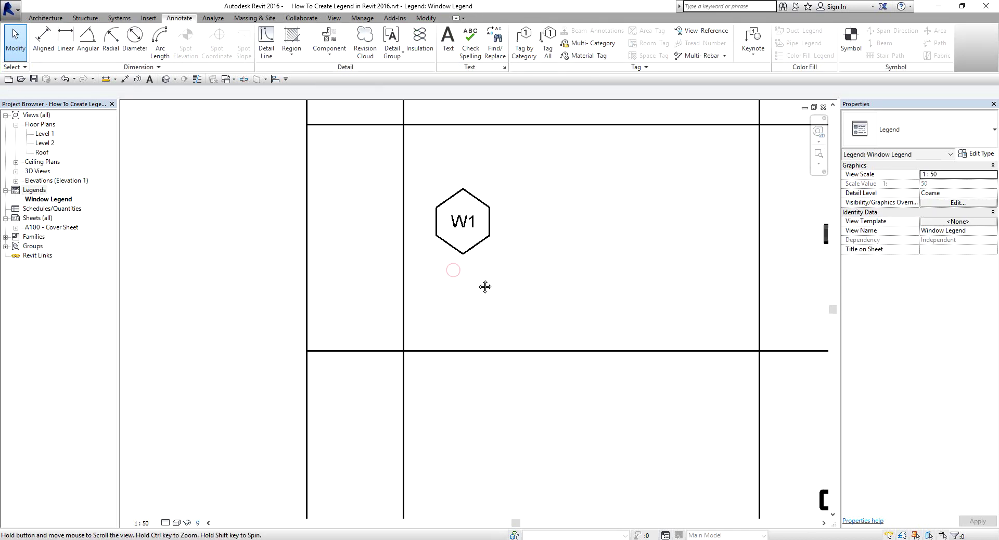
drag(436, 118, 511, 229)
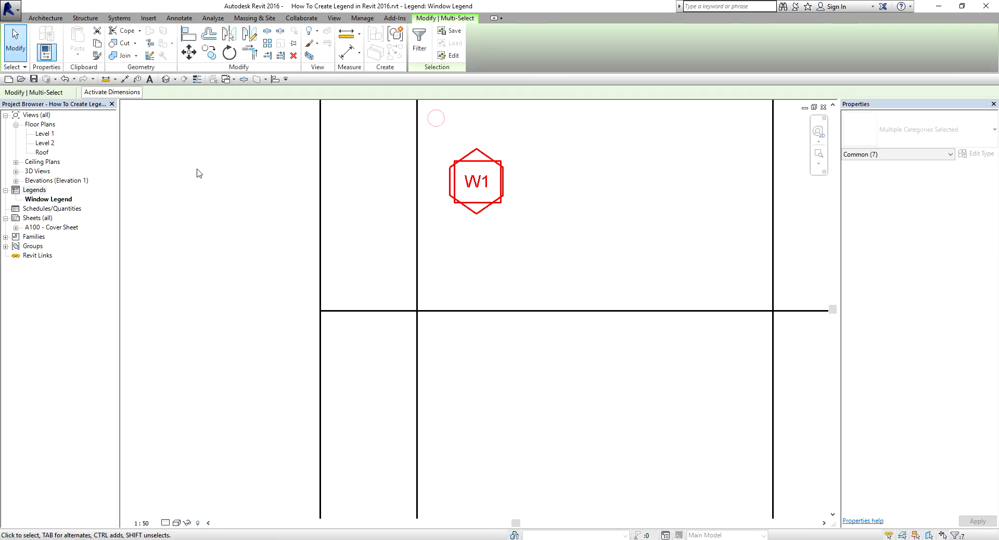
click(189, 52)
click(477, 214)
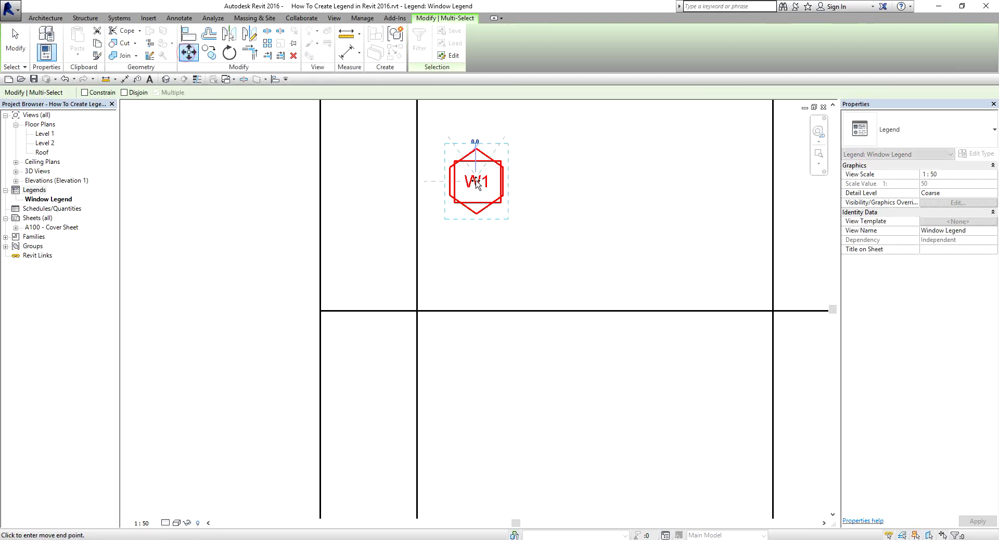
middle_drag(477, 213, 494, 284)
click(387, 255)
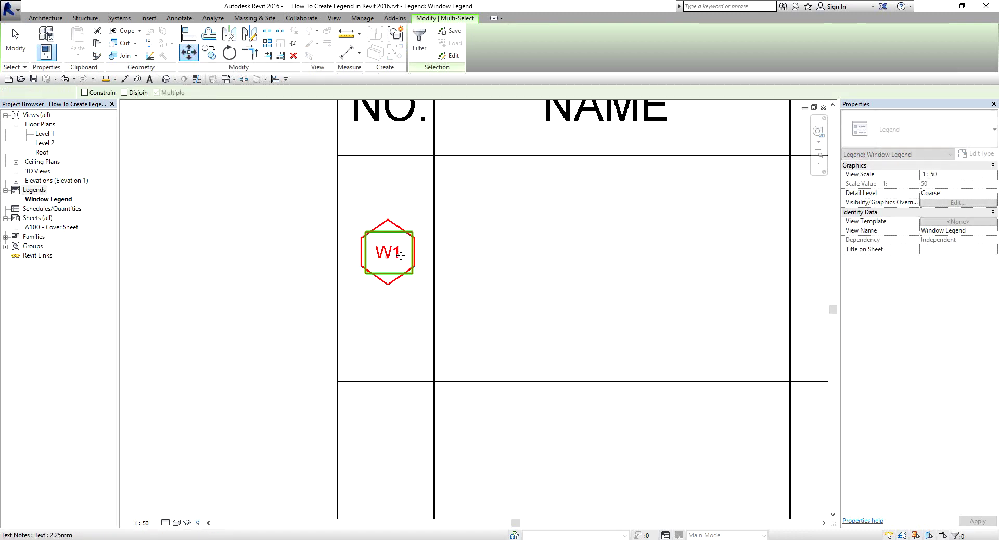
key(Escape)
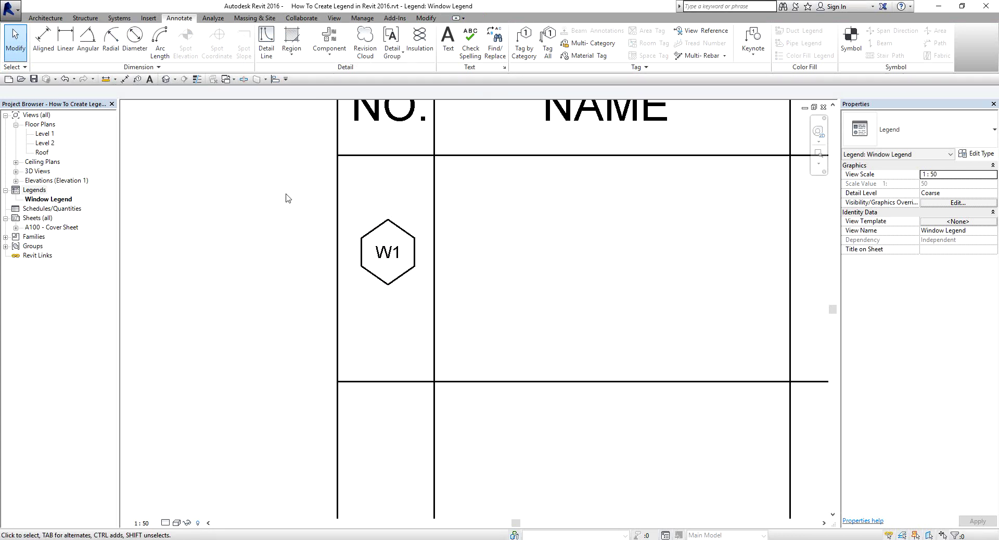
- Copy the W1 hexagon tag into the other three rows of the NO. column, using the row lines' endpoints as reference
drag(286, 193, 496, 328)
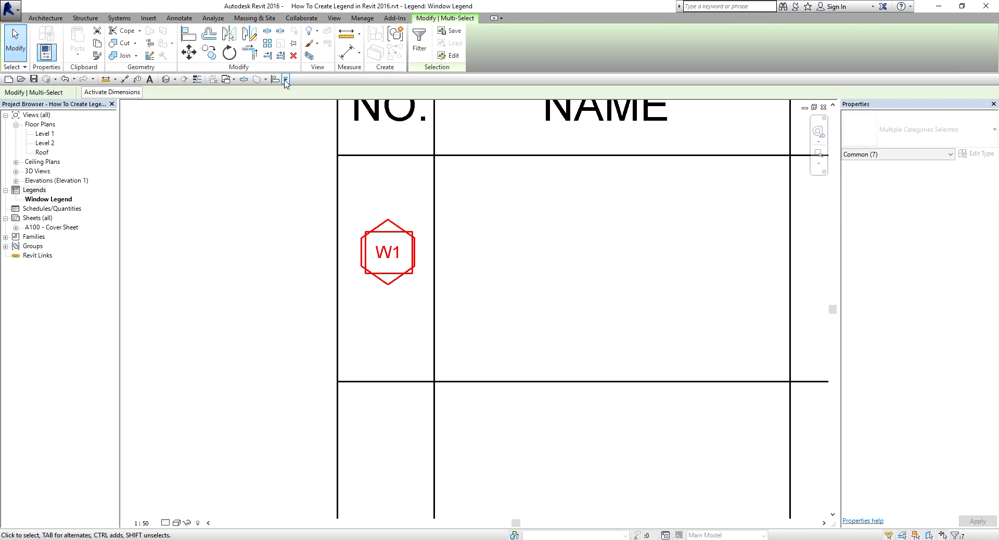
click(211, 55)
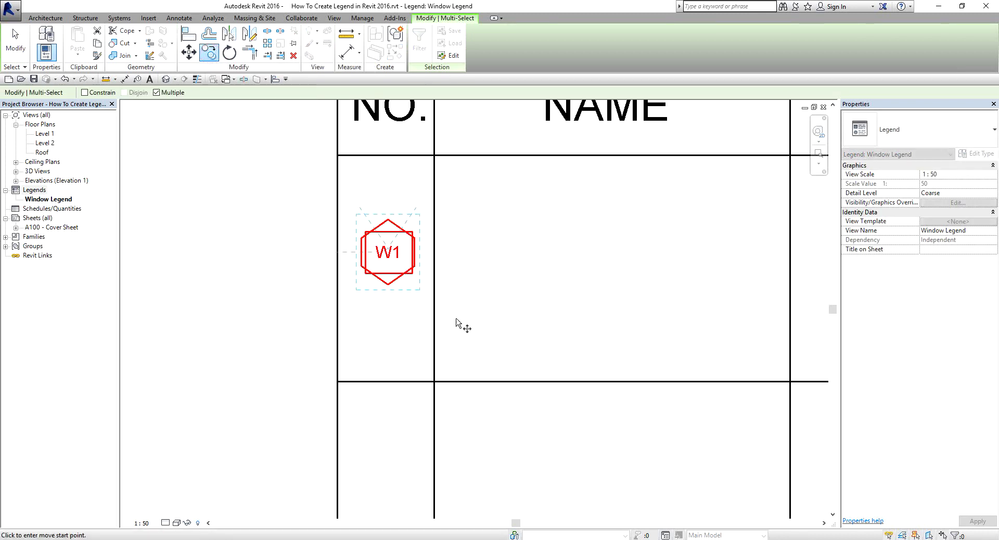
middle_drag(474, 333, 477, 308)
click(341, 357)
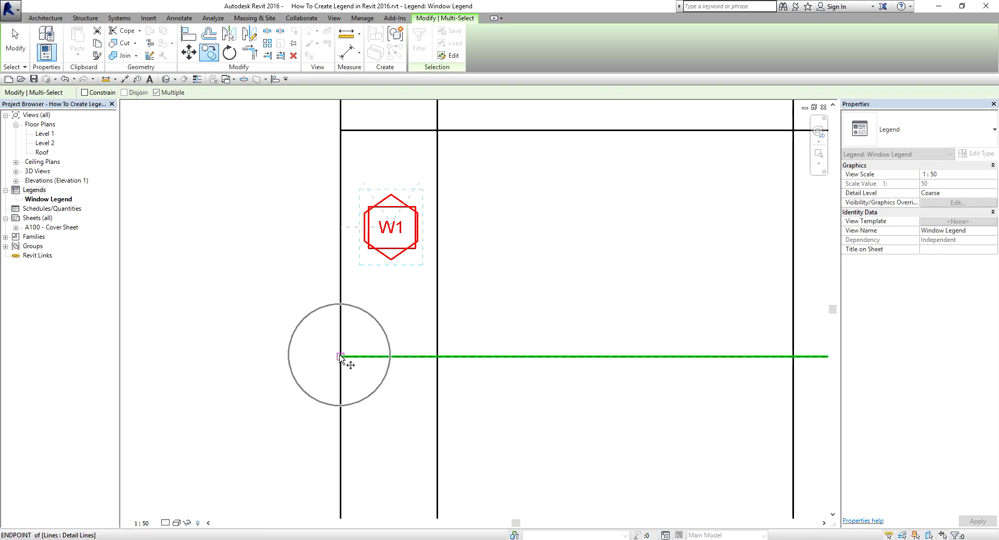
scroll(338, 364, down, 3)
scroll(400, 330, up, 1)
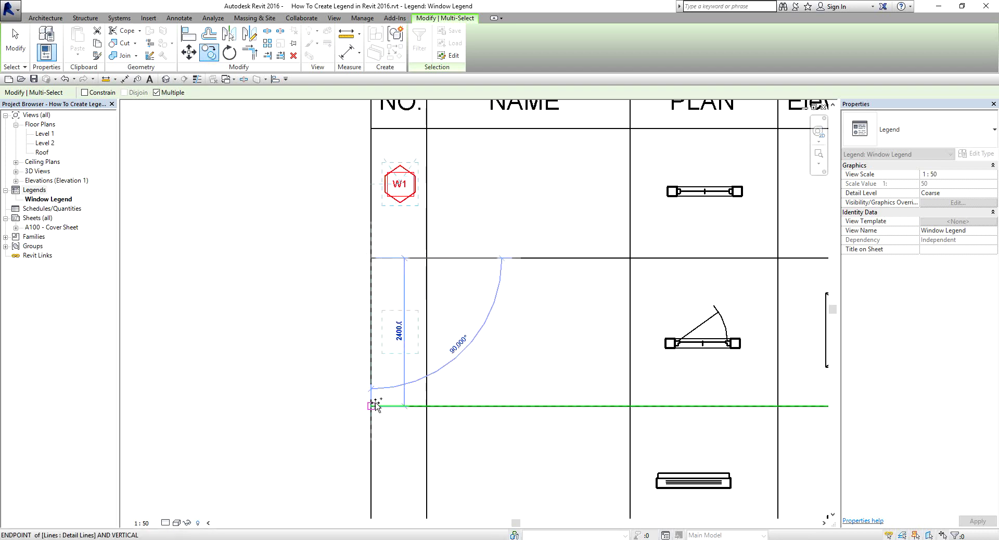
scroll(374, 404, down, 2)
scroll(408, 431, up, 1)
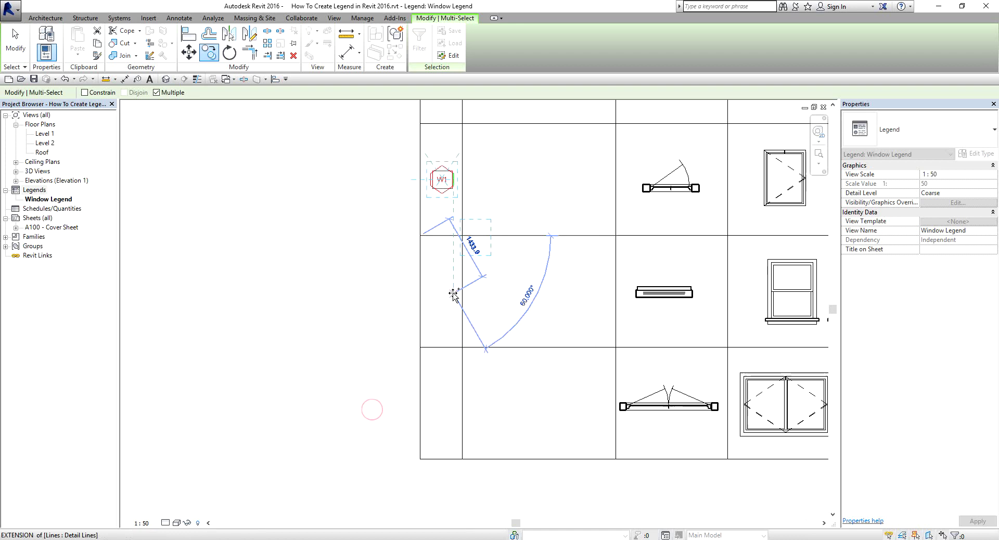
click(420, 349)
click(421, 461)
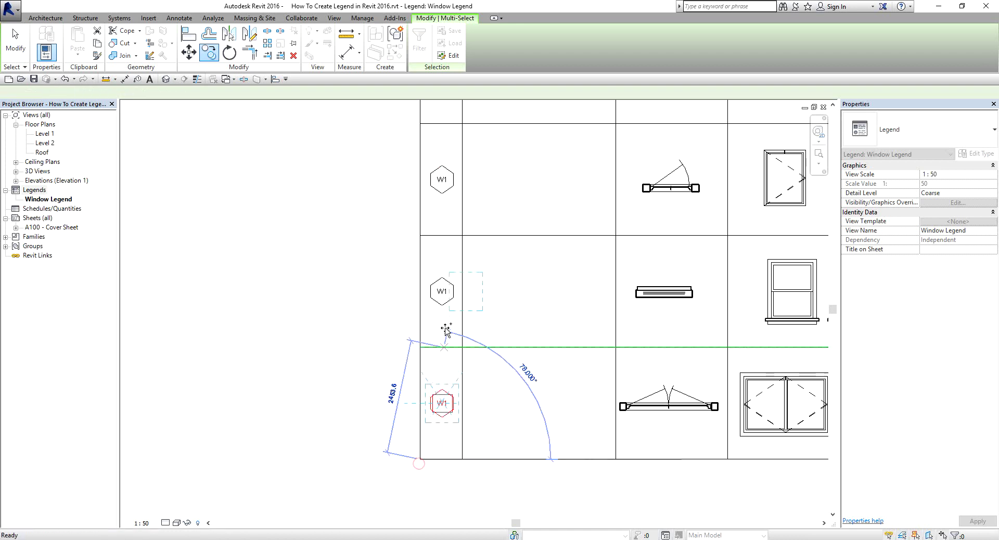
key(Escape)
- Change the tag text in the second row to W2
scroll(442, 326, up, 4)
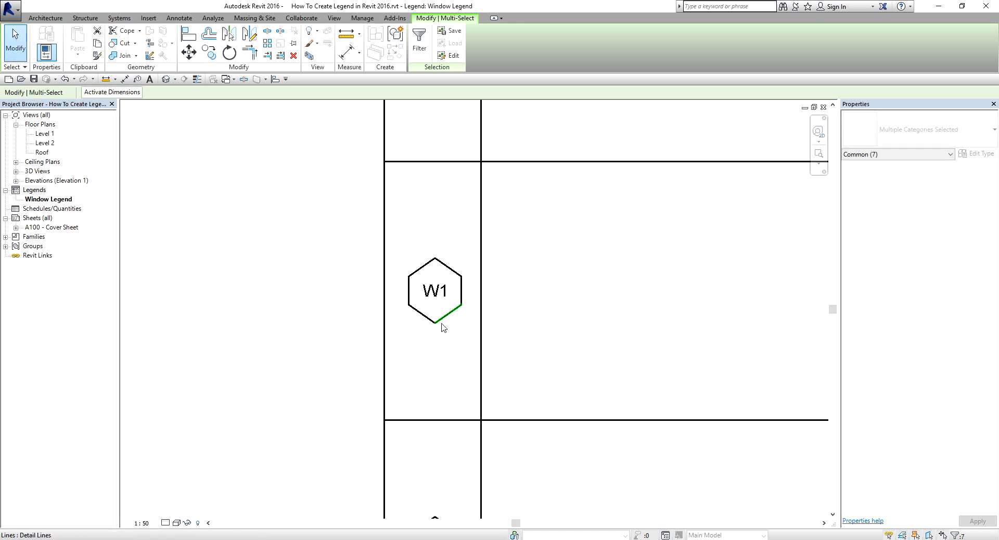
double_click(435, 291)
key(BackSpace)
text(2)
click(588, 345)
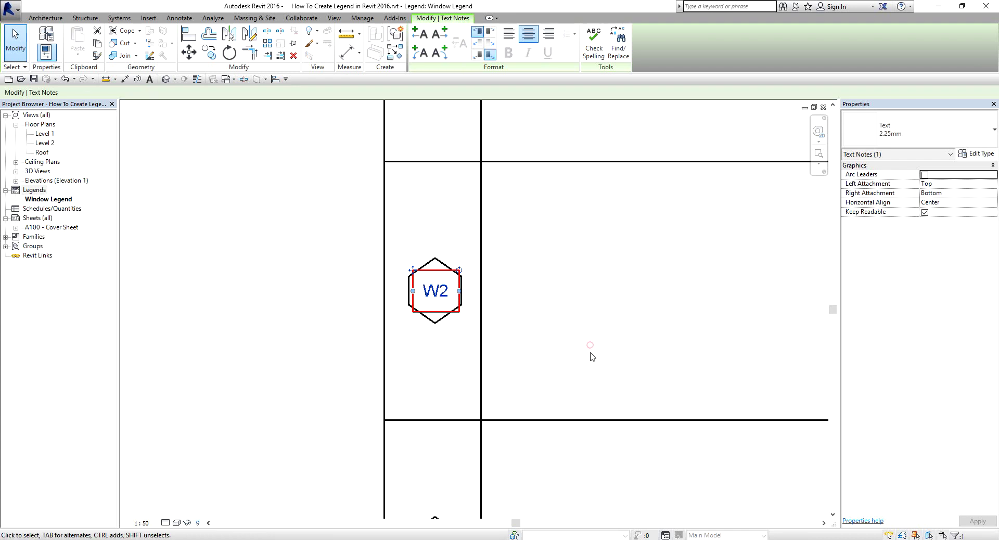
- Change the tag text in the third row to W3
middle_drag(588, 345, 575, 207)
click(521, 339)
double_click(427, 363)
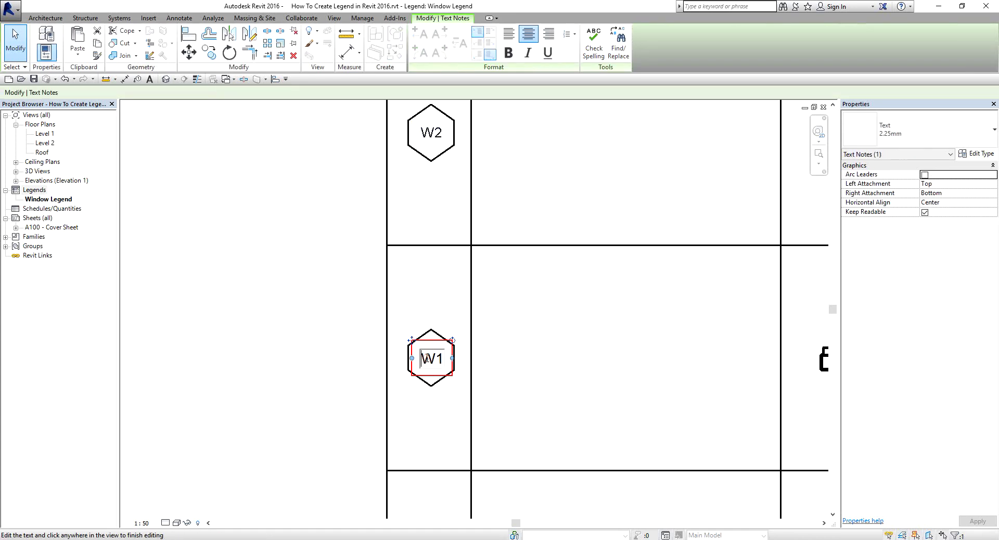
key(BackSpace)
text(3)
key(ctrl+a)
click(529, 357)
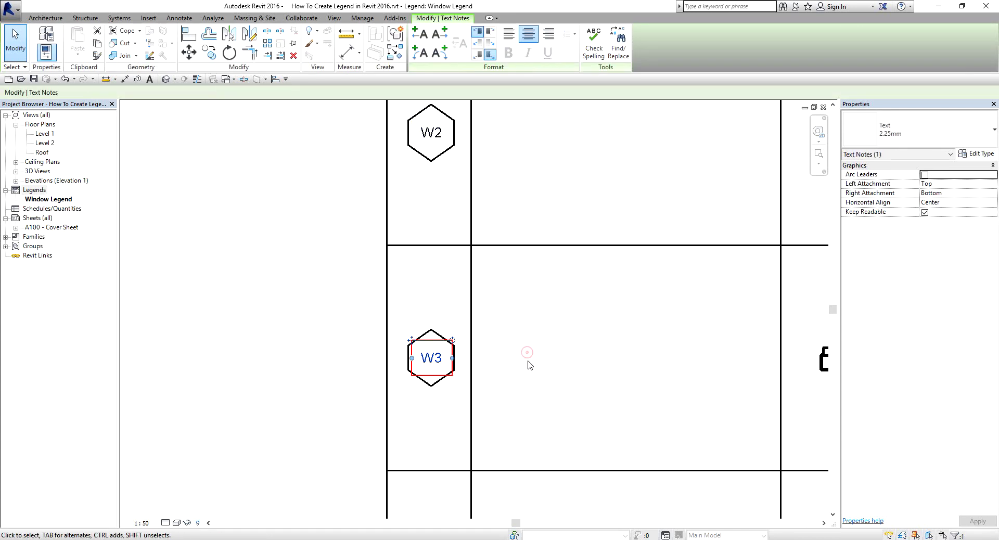
- Change the tag text in the fourth row to W4
middle_drag(526, 363, 497, 256)
click(475, 383)
double_click(435, 395)
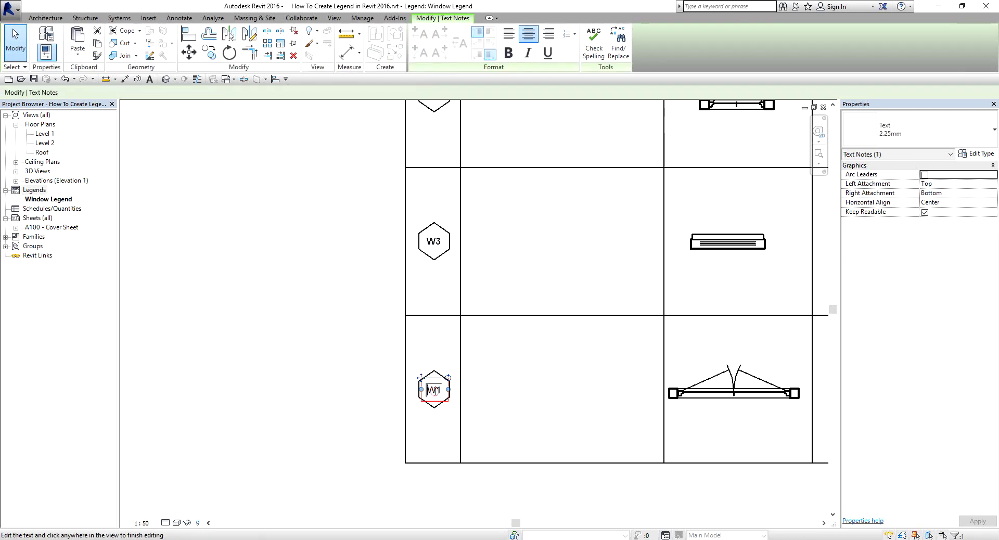
key(BackSpace)
text(4)
click(506, 375)
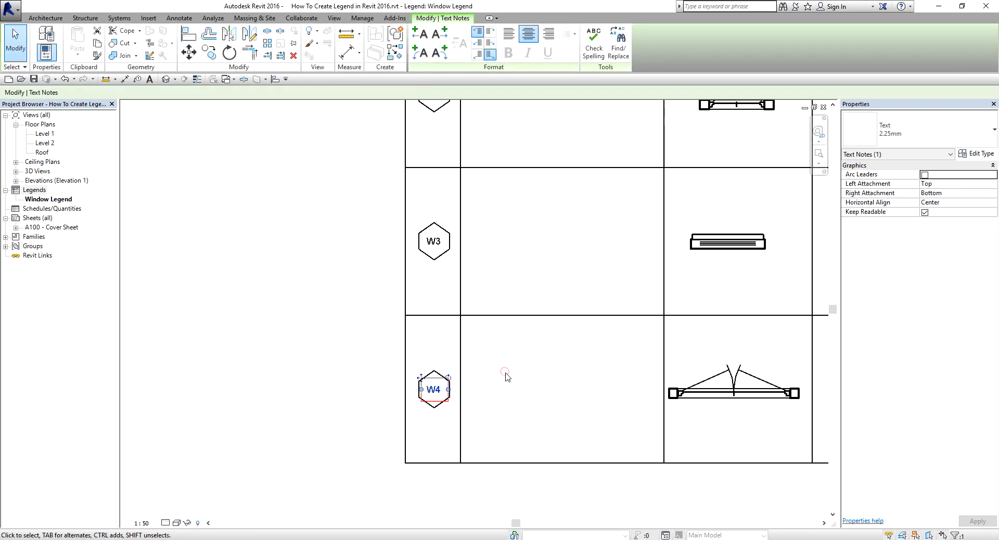
- Place an ARCHTOP FIXED text note in the W1 row using the 4mm text type
scroll(507, 374, down, 4)
mouse_move(470, 412)
middle_down()
mouse_move(461, 211)
mouse_move(447, 228)
middle_up()
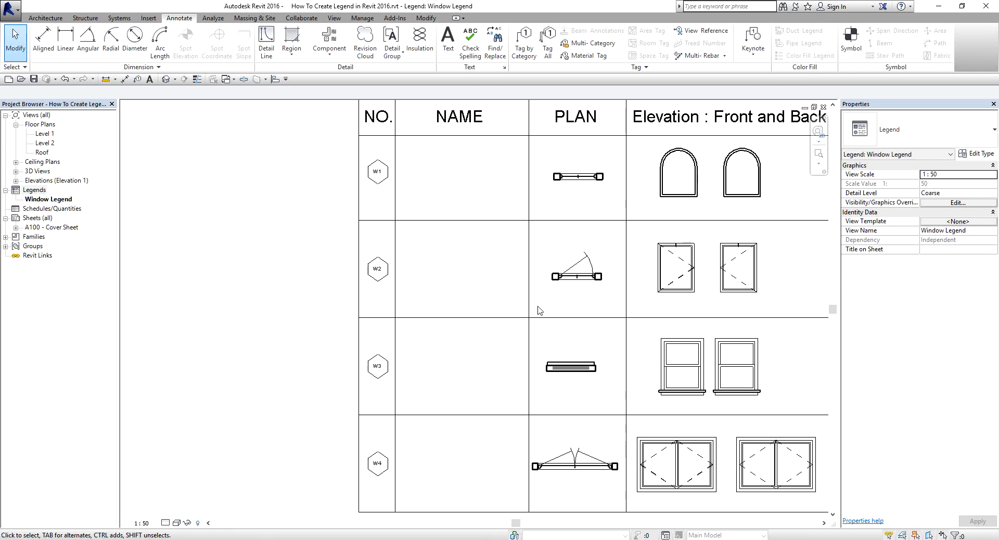
click(448, 41)
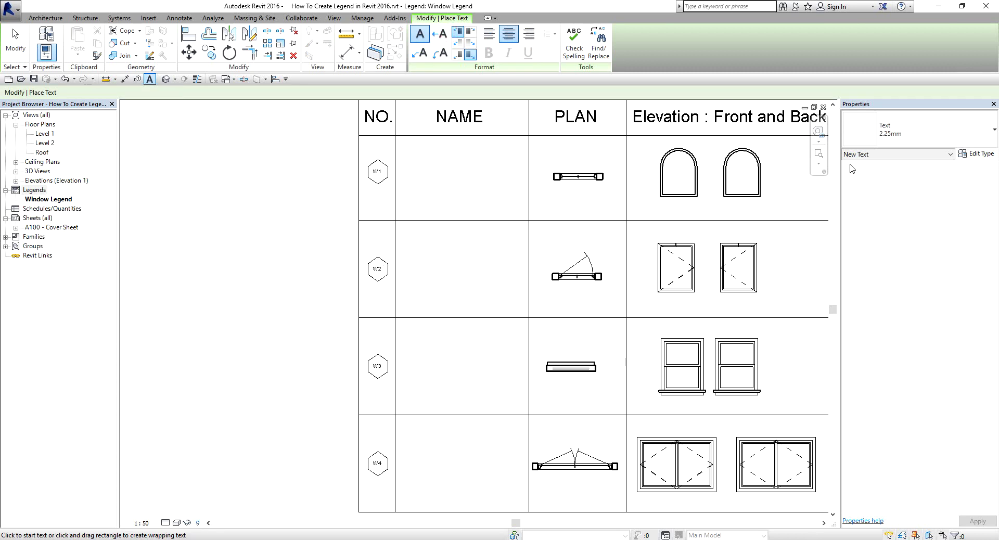
click(916, 128)
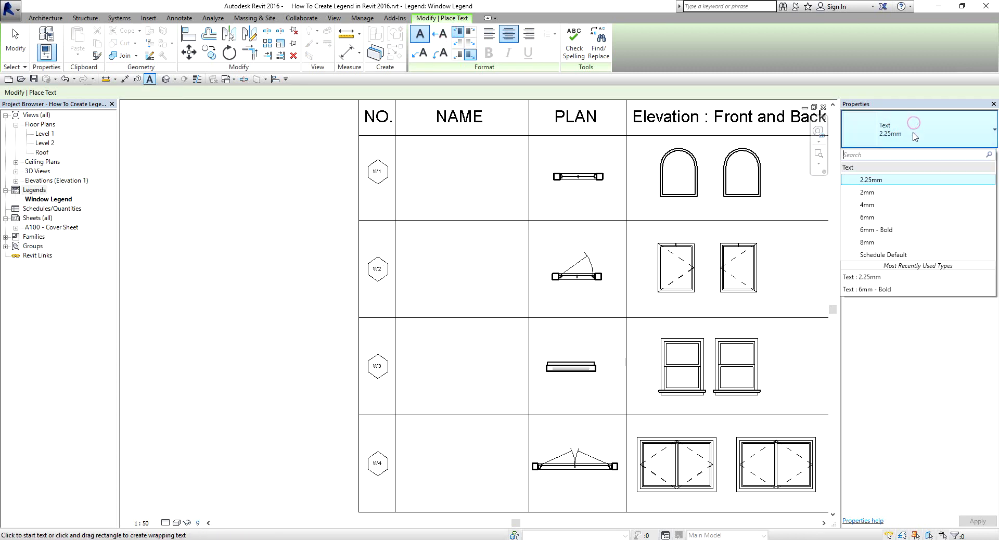
click(868, 205)
scroll(416, 165, up, 3)
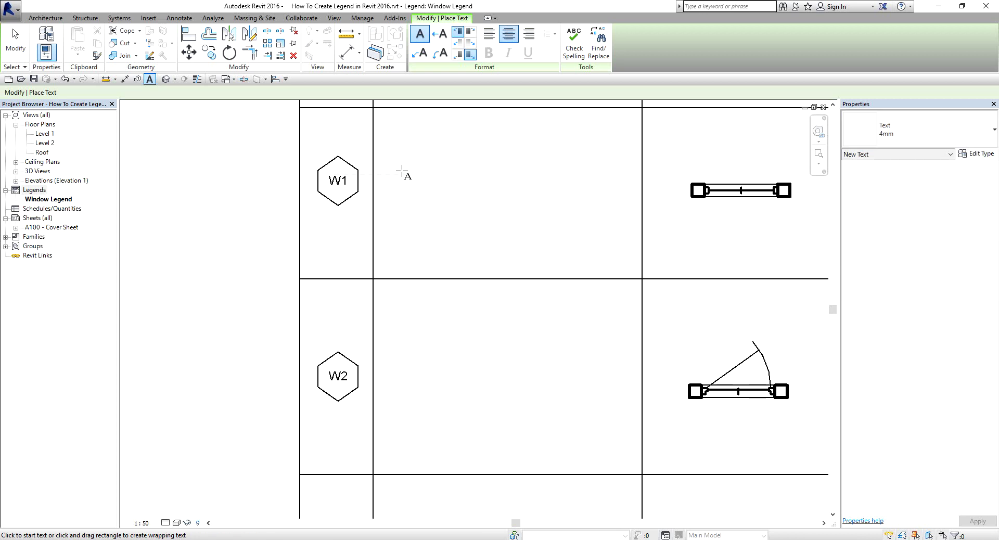
click(406, 170)
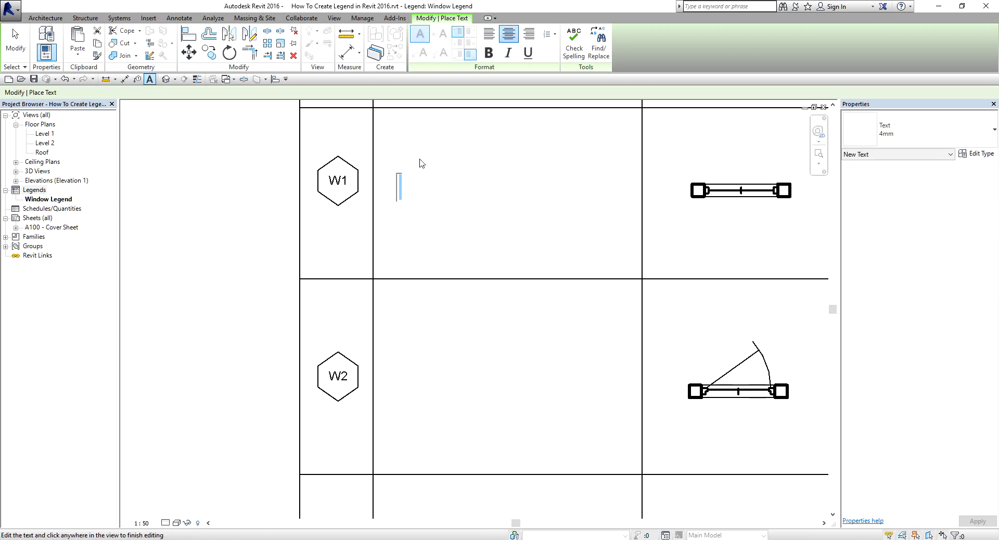
key(Caps_Lock)
text(AR)
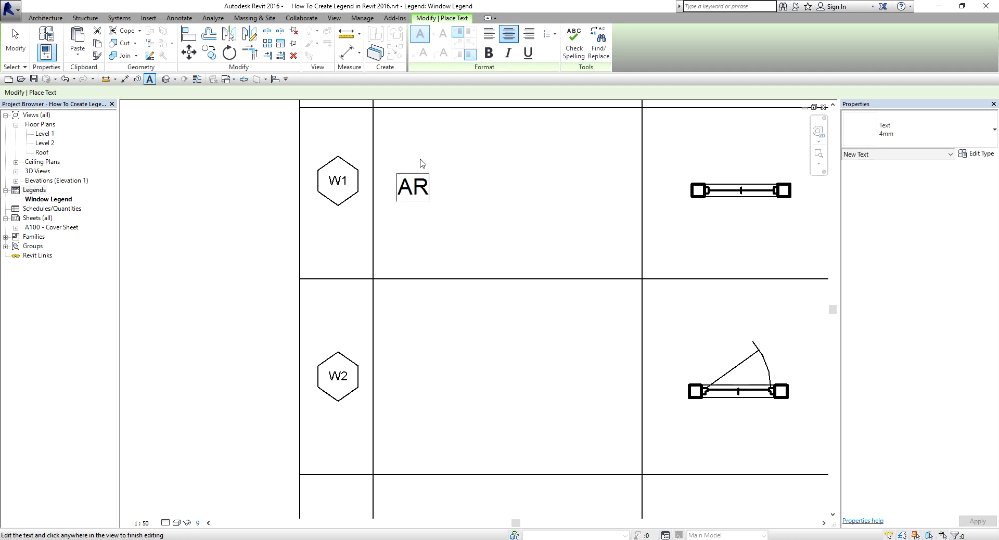
text(CHTOP F)
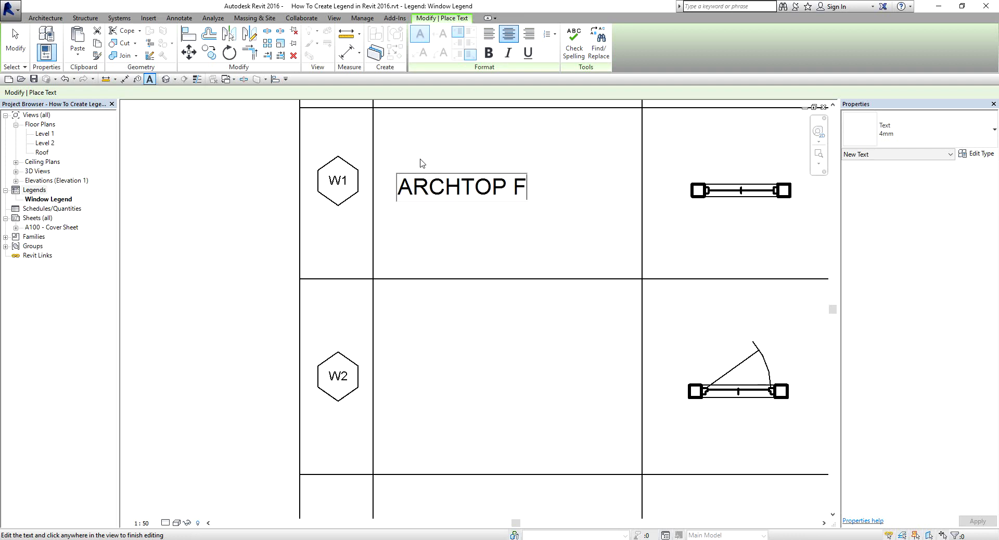
text(IXED)
click(535, 314)
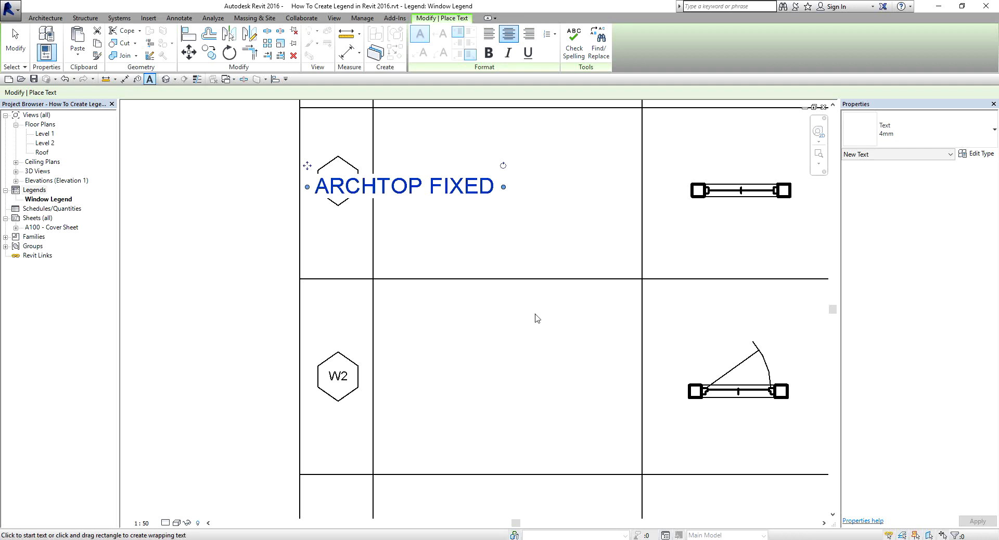
key(Escape)
key(Escape)
- Move the ARCHTOP FIXED text note off the W1 tag into the middle of the NAME cell in the W1 row
click(398, 183)
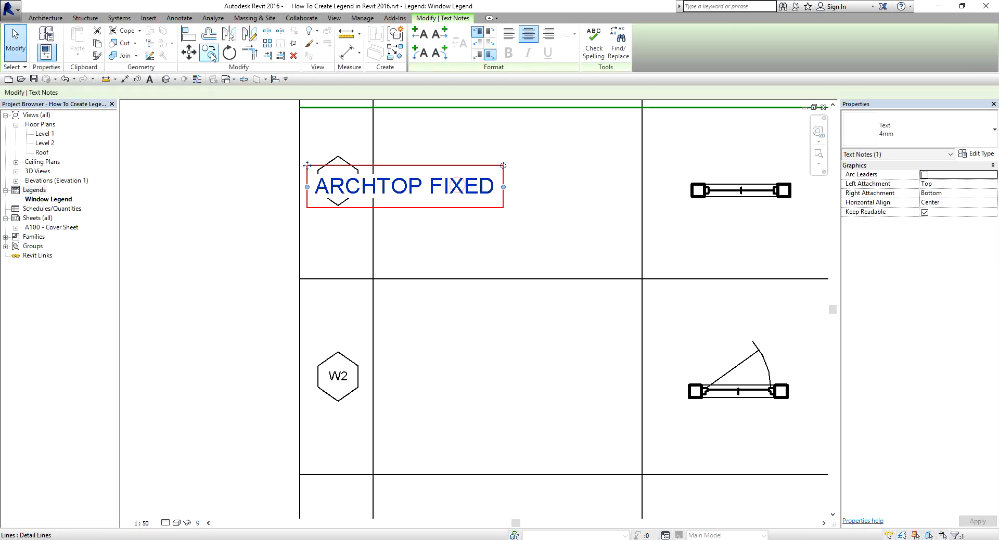
ctrl+drag(307, 166, 408, 163)
scroll(486, 283, down, 2)
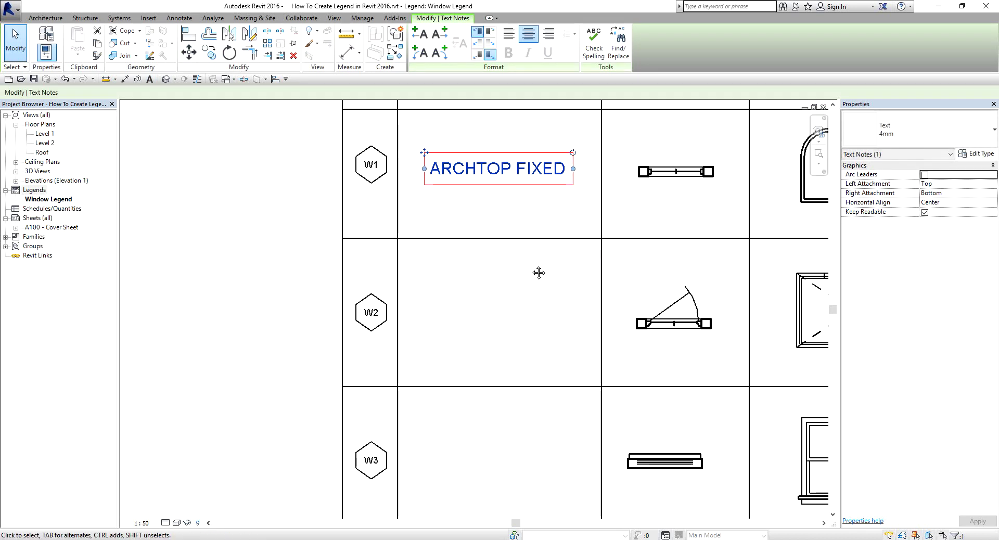
key(Escape)
- Copy the ARCHTOP FIXED note into the NAME cells of the W2, W3 and W4 rows, using the table's line intersections as reference points
click(484, 186)
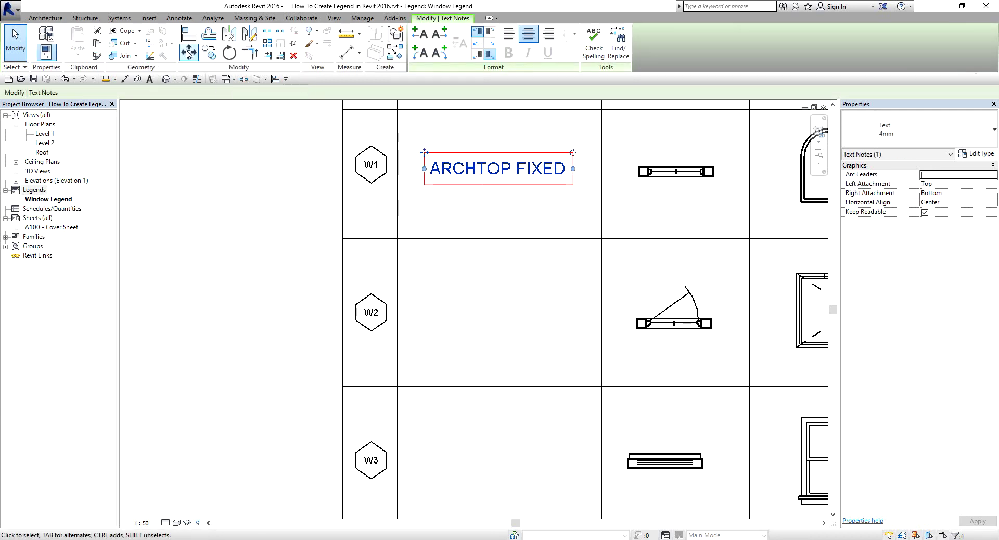
click(208, 52)
click(397, 238)
scroll(397, 238, down, 3)
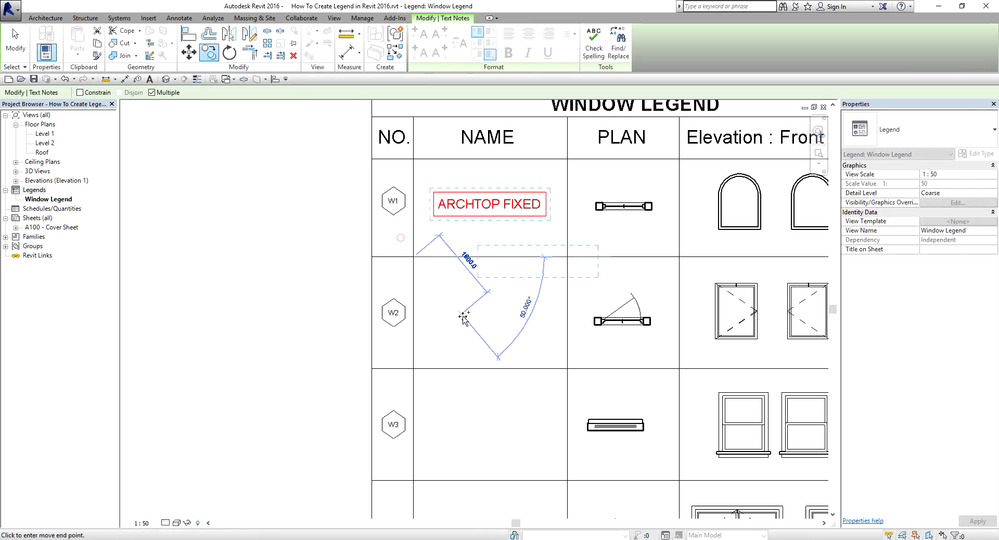
click(415, 311)
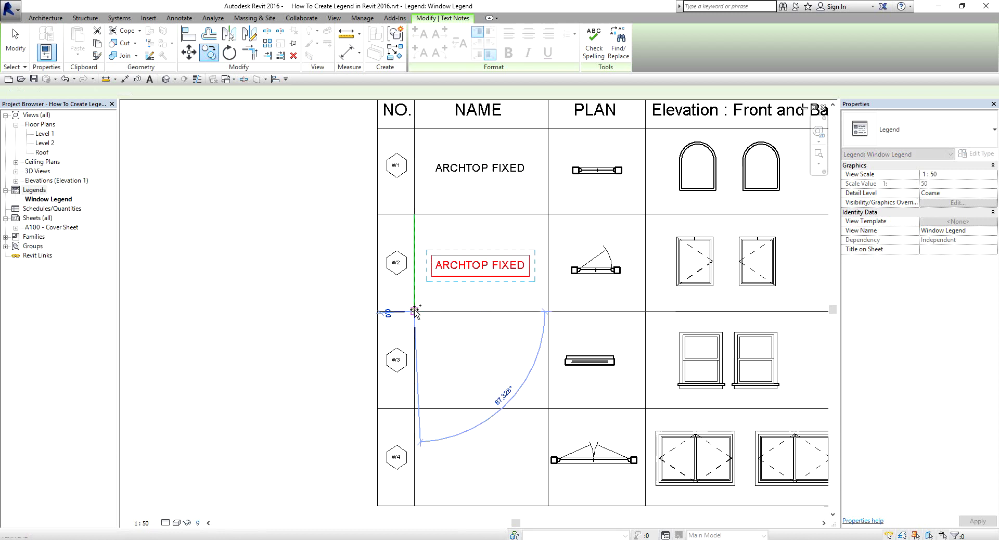
click(414, 409)
click(415, 505)
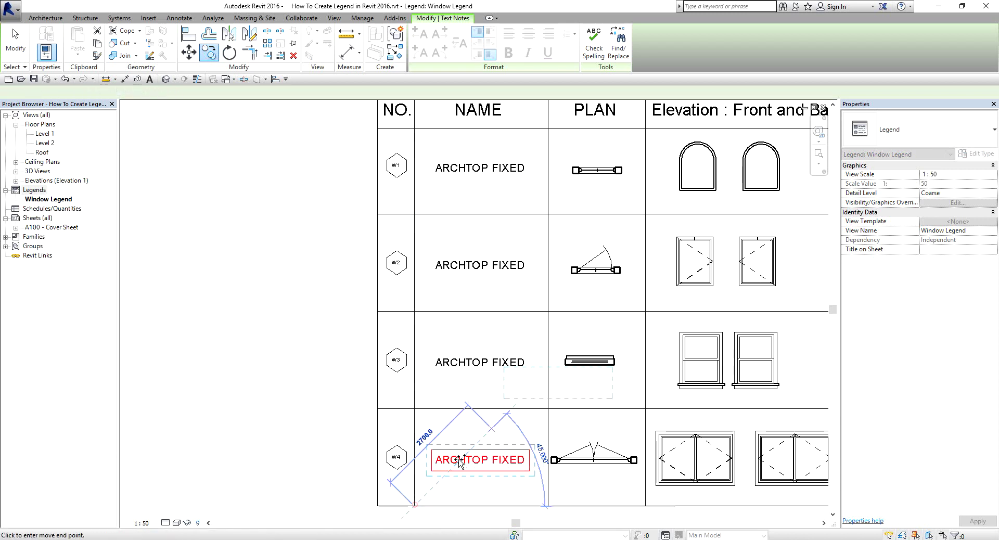
key(Escape)
key(Escape)
- Change the window name in the W2 row to CASEMENT
double_click(492, 272)
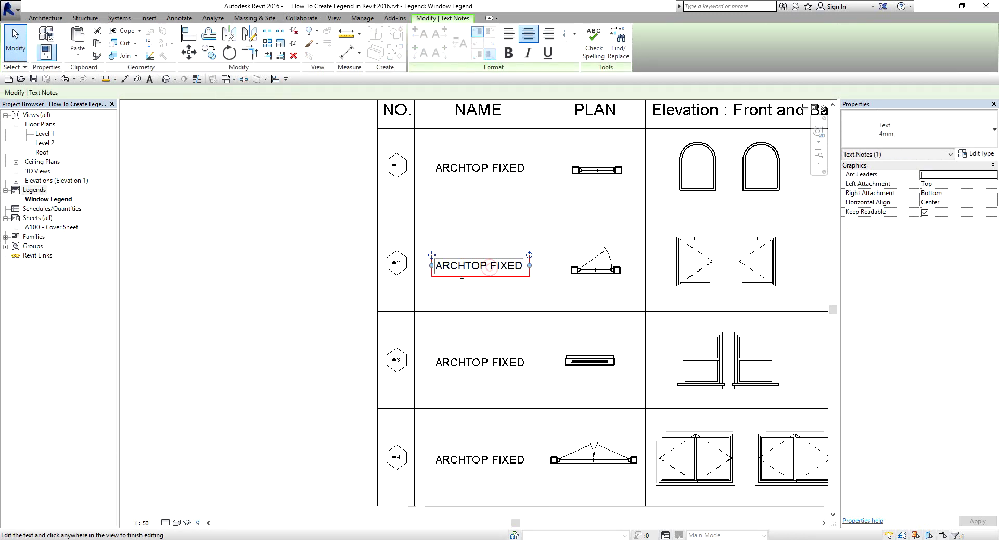
drag(434, 269, 621, 283)
text(CASE)
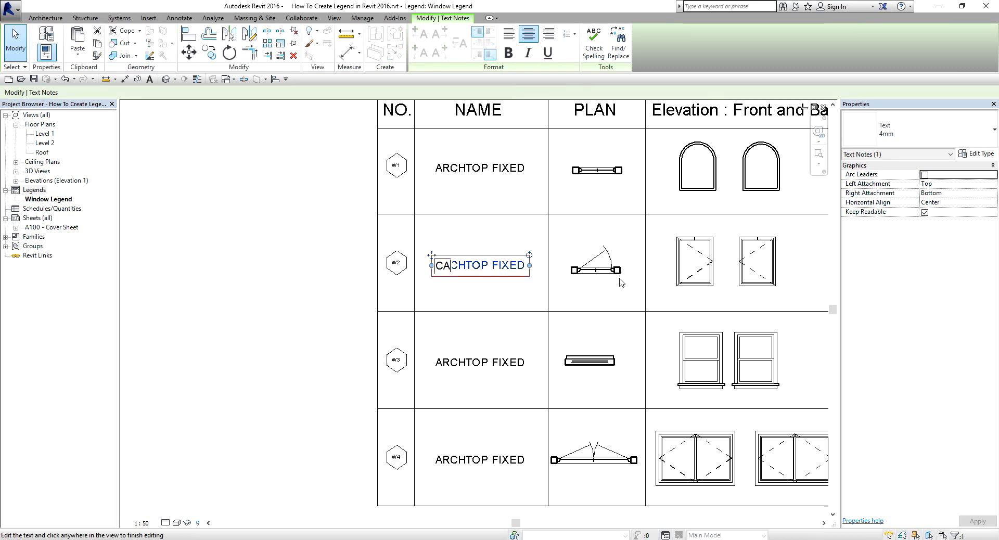
text(MENT)
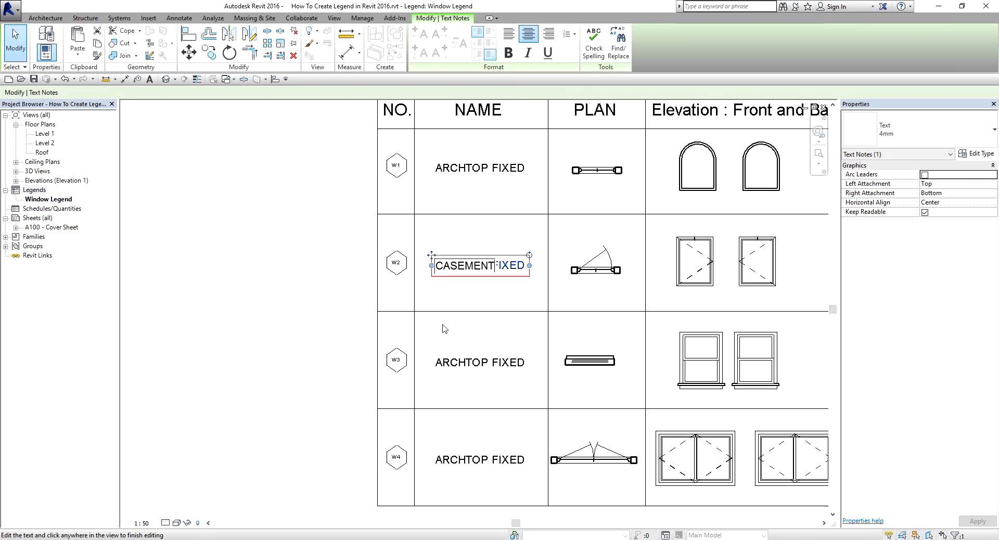
key(Delete)
- Change the window name in the W3 row to DOUBLE HUNG TRIM
double_click(447, 366)
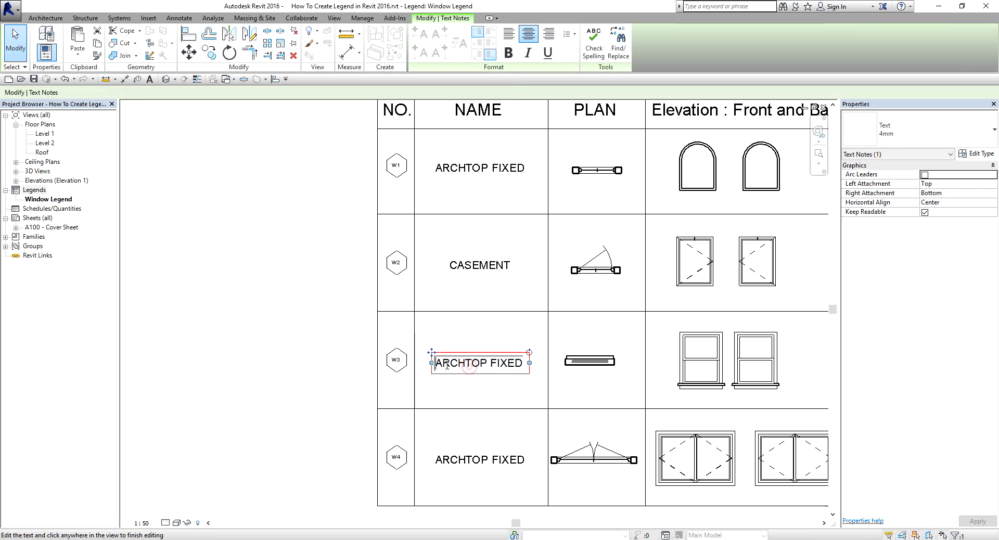
key(ctrl+a)
text(DOU)
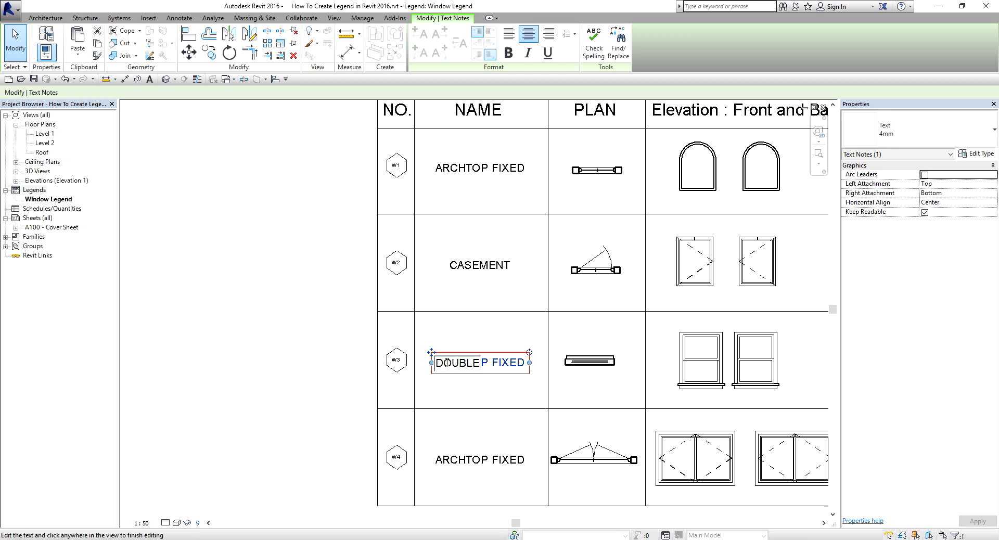
text(BLE HUM)
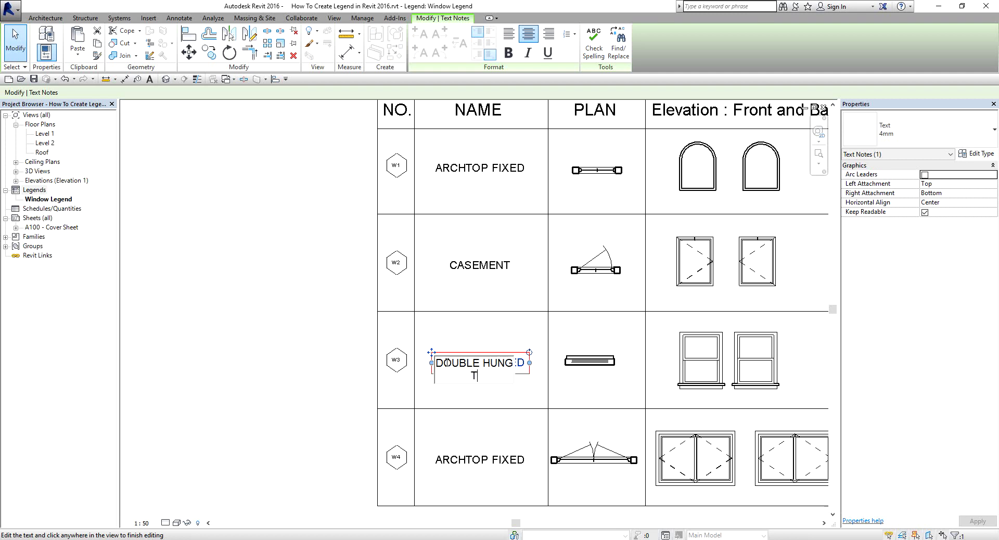
click(484, 317)
scroll(485, 333, down, 3)
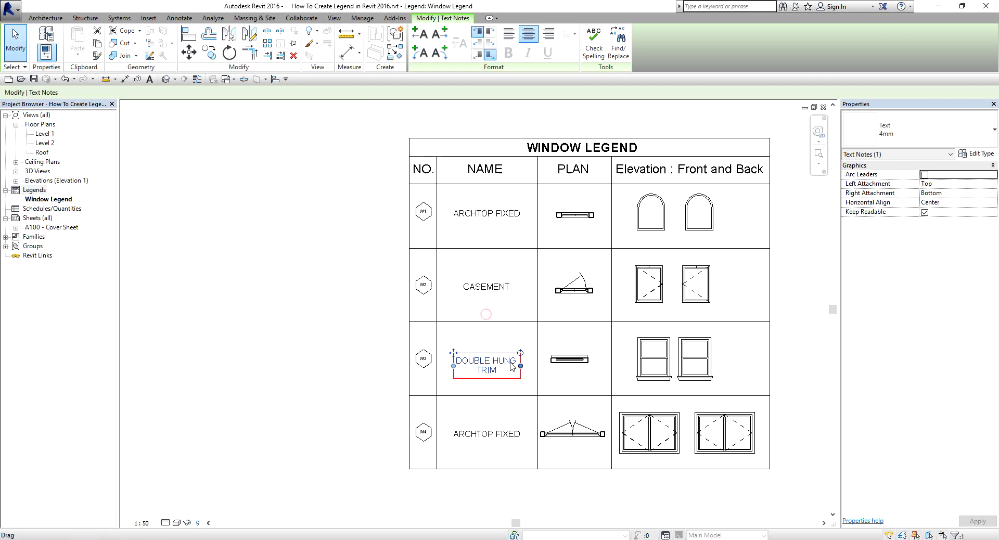
- Change the window name in the W4 row to DOUBLE CASEMENT TRIM
double_click(484, 361)
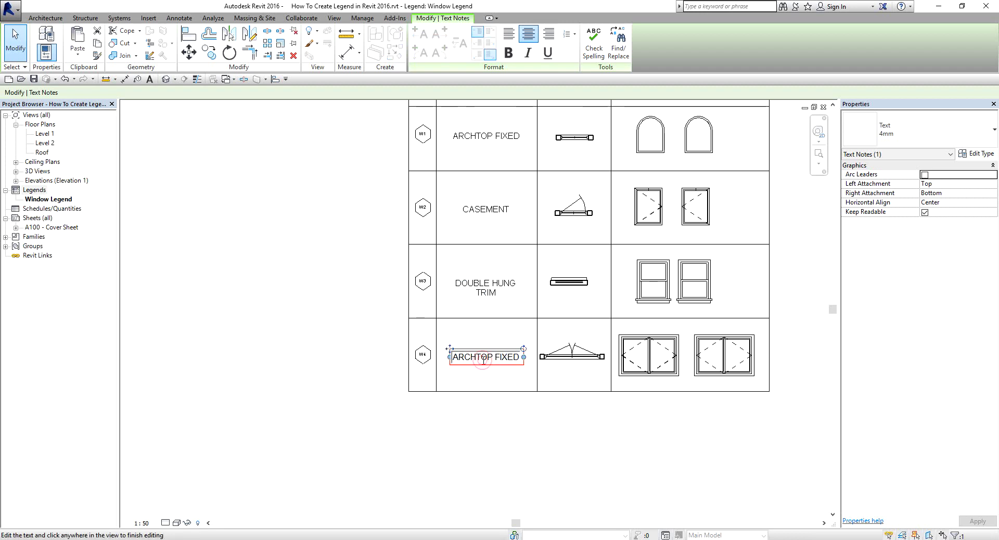
key(ctrl+a)
text(DO)
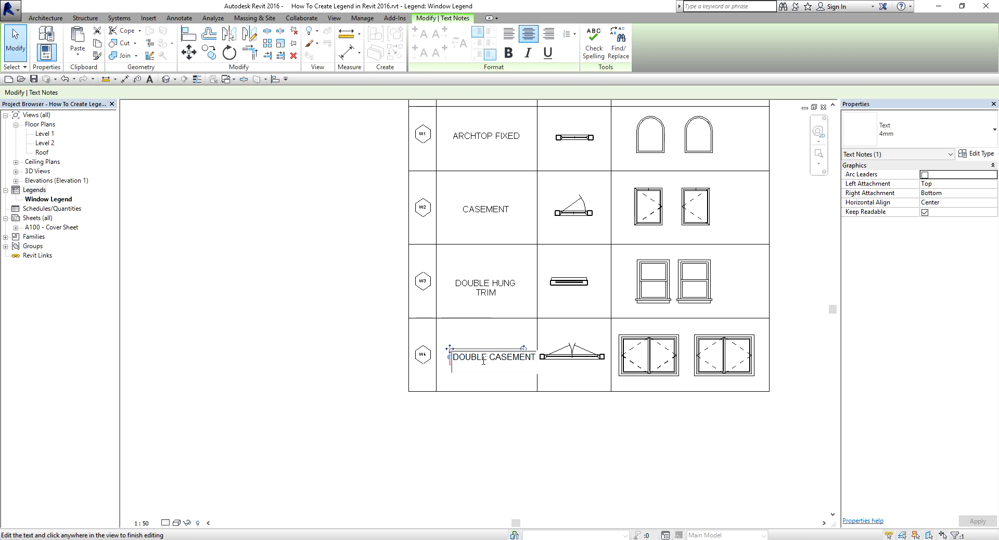
click(584, 437)
scroll(598, 432, down, 3)
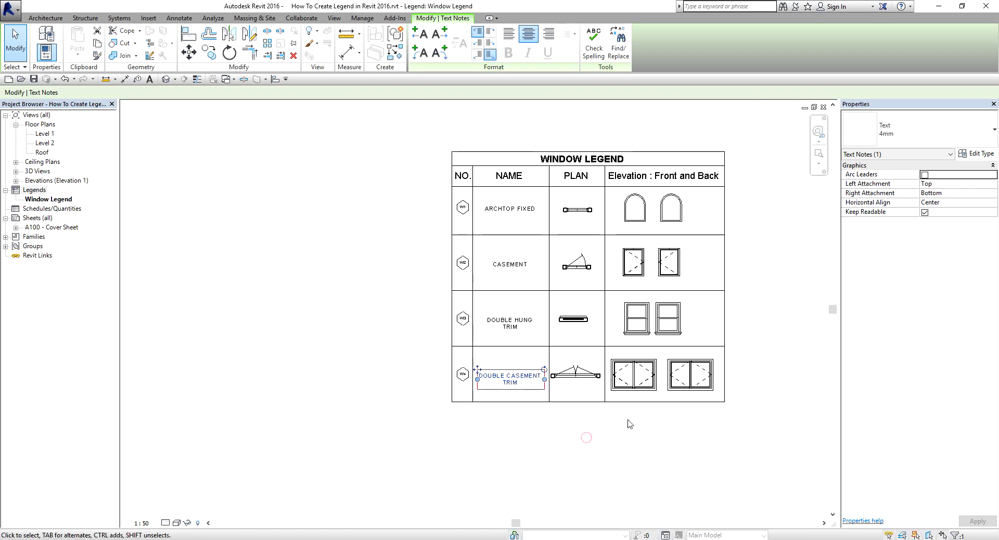
key(z)
key(f)
click(690, 342)
middle_click(693, 334)
middle_click(693, 335)
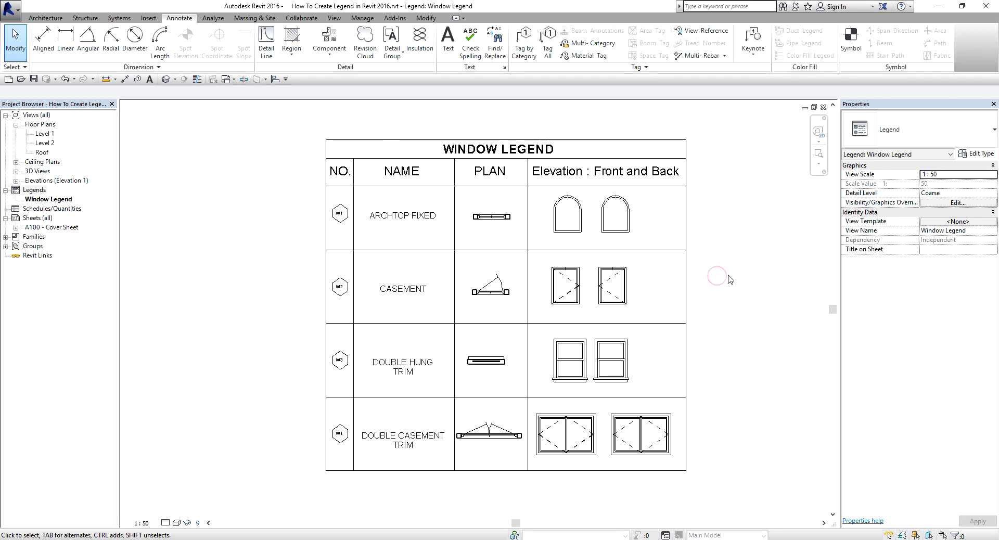
key(z)
key(f)
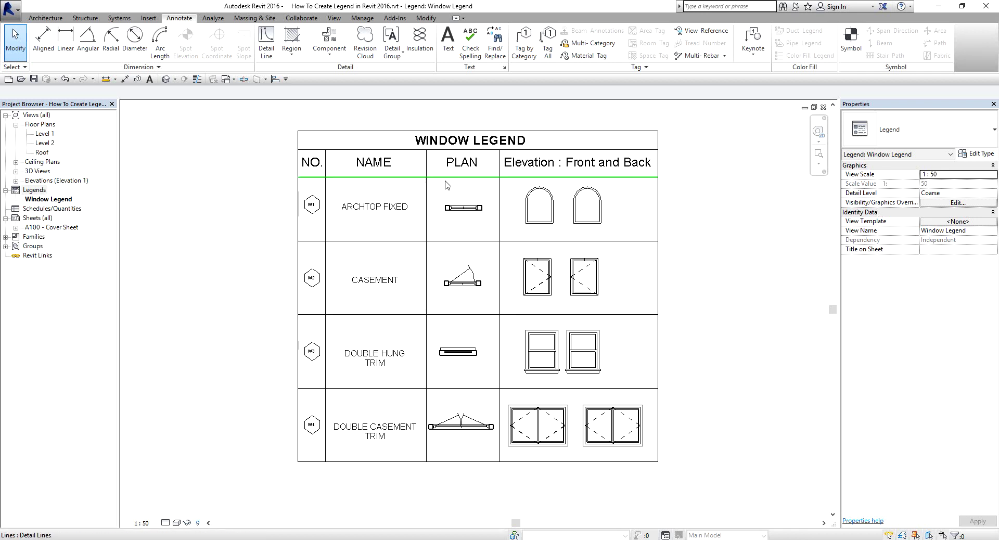
- Add an aligned dimension across the window opening of the W1 archtop fixed plan, placed above the plan symbol
scroll(453, 195, up, 5)
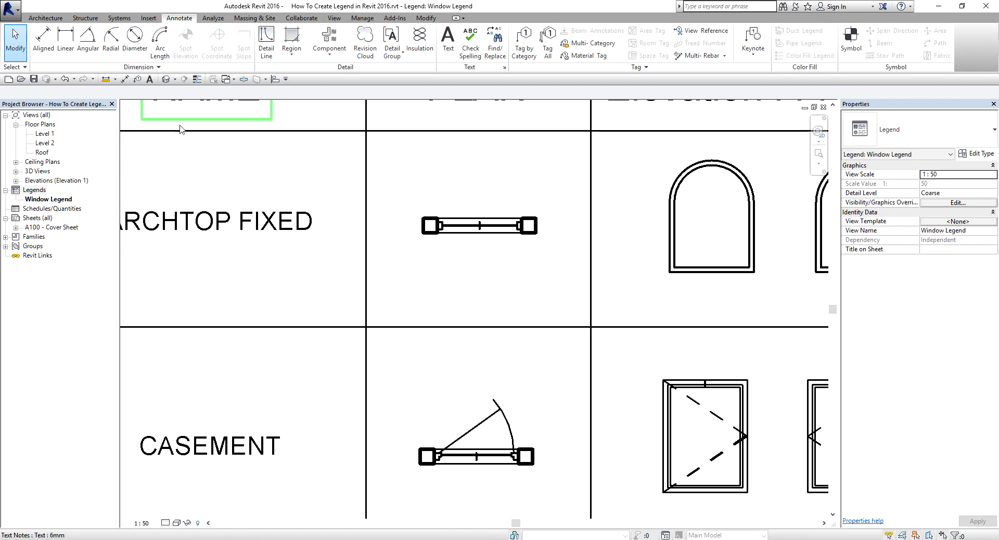
click(125, 80)
scroll(457, 246, up, 5)
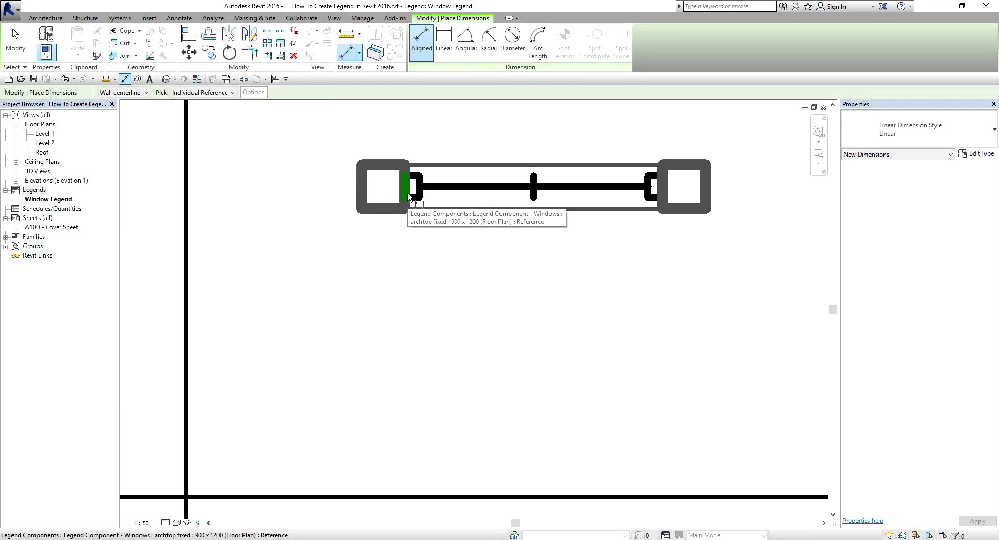
click(409, 196)
click(662, 187)
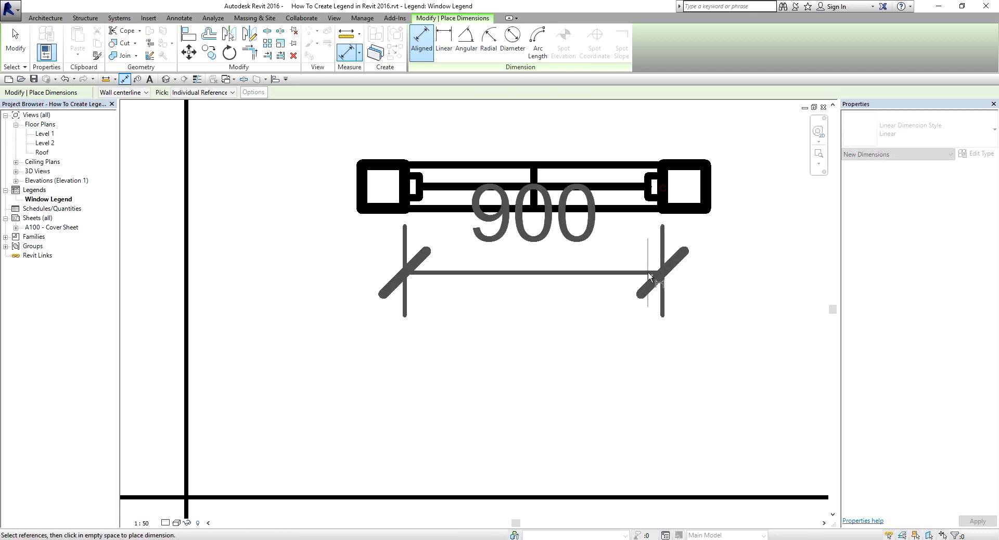
scroll(649, 276, down, 2)
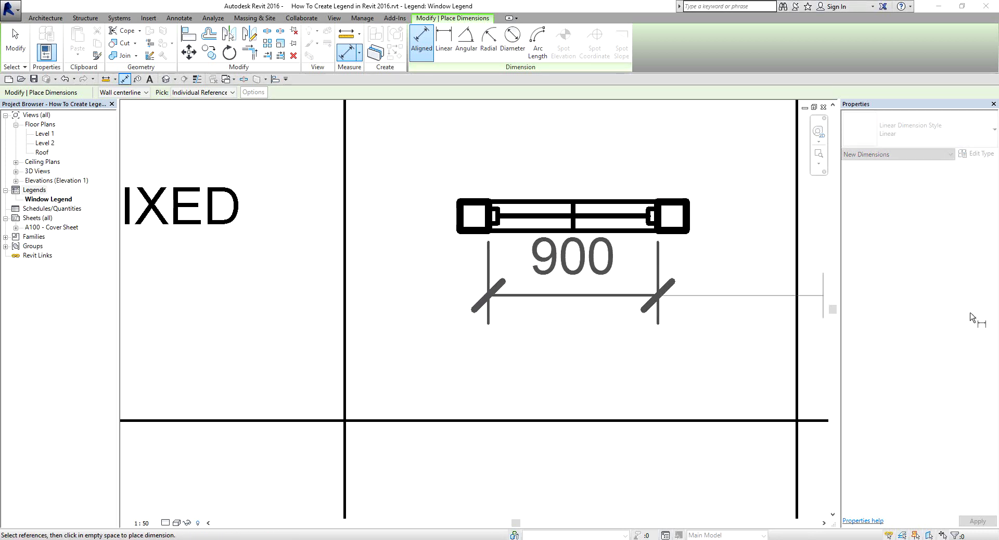
scroll(636, 238, down, 2)
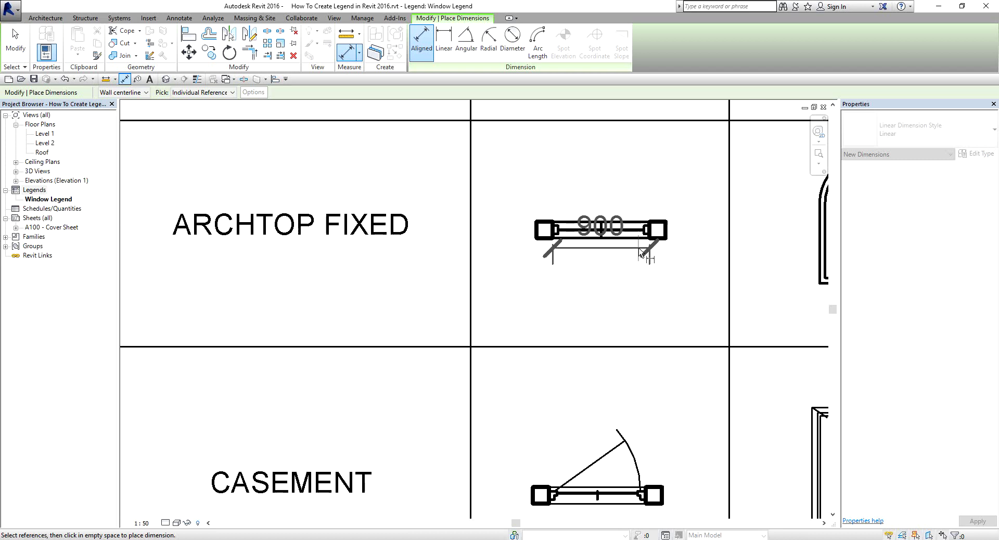
middle_drag(631, 206, 630, 263)
click(631, 243)
scroll(631, 243, down, 2)
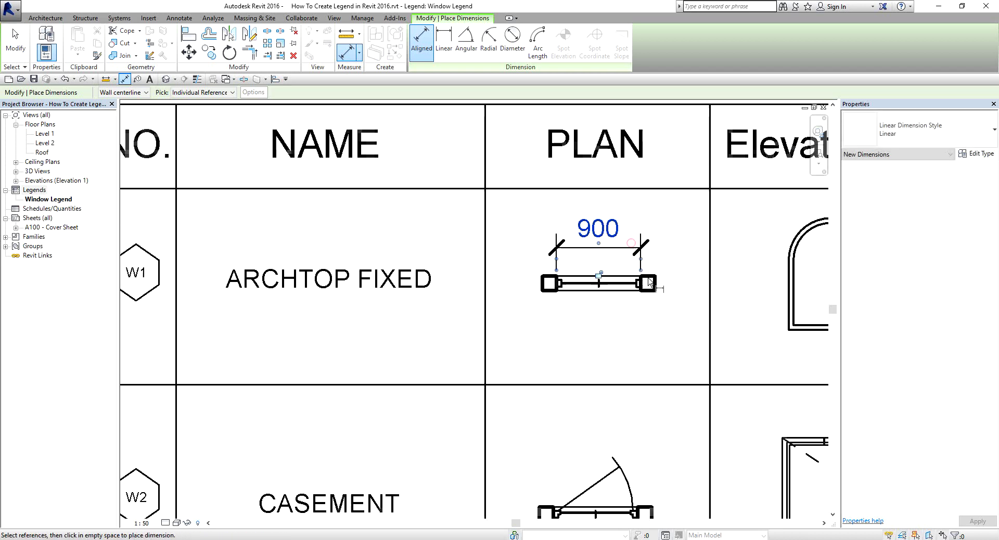
- Add an aligned dimension across the opening of the W2 casement plan, placed above its swing arc
middle_drag(643, 333, 644, 248)
scroll(642, 372, up, 3)
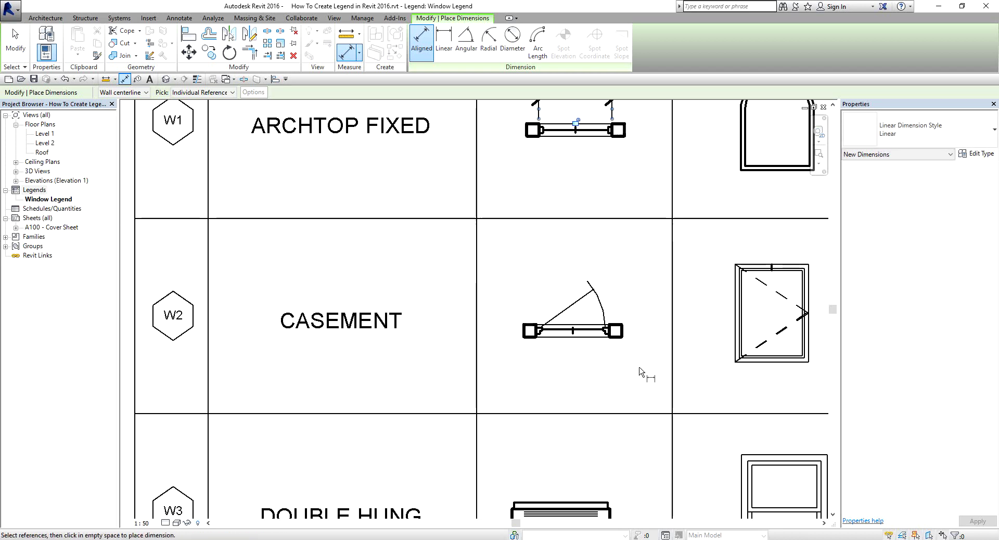
scroll(571, 354, up, 1)
click(511, 318)
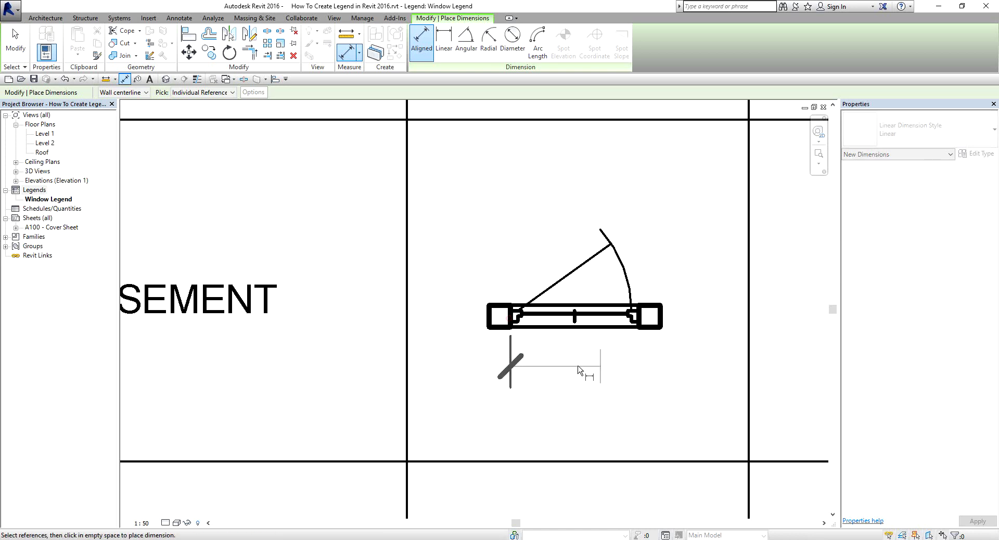
click(646, 327)
click(662, 216)
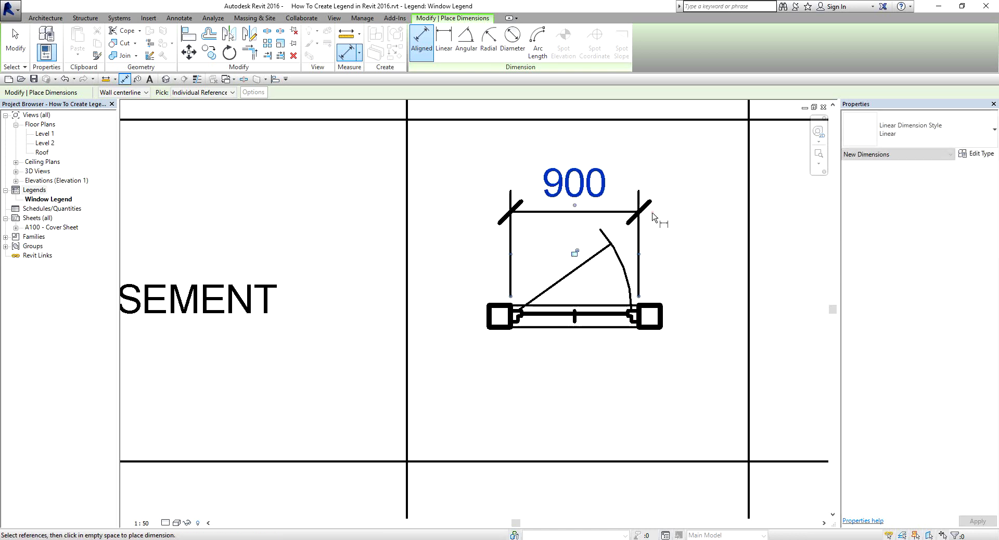
- Add an aligned dimension for the width of the W3 double hung trim plan, placed above the symbol
scroll(635, 268, down, 2)
scroll(640, 283, down, 3)
scroll(629, 328, up, 4)
scroll(660, 337, up, 2)
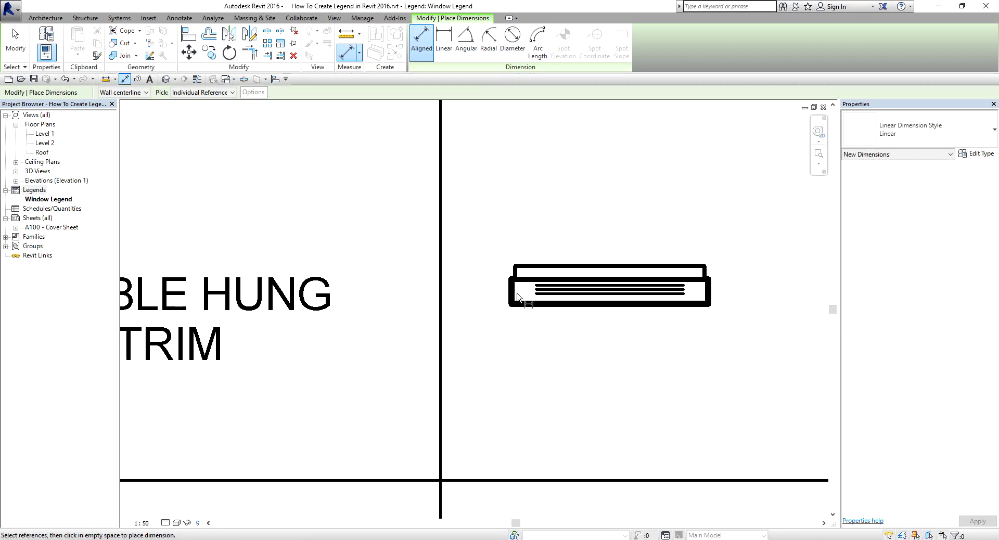
click(515, 268)
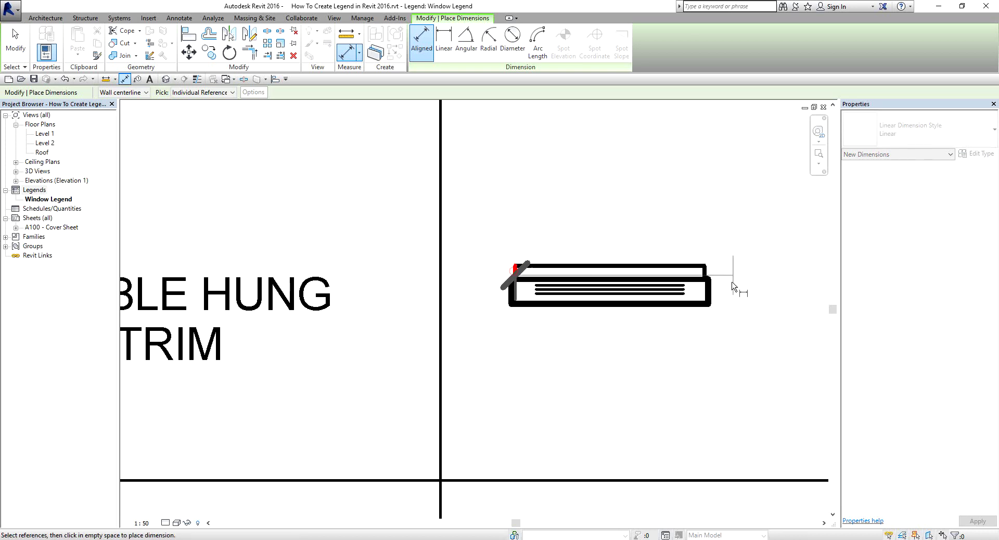
click(709, 276)
scroll(713, 208, down, 5)
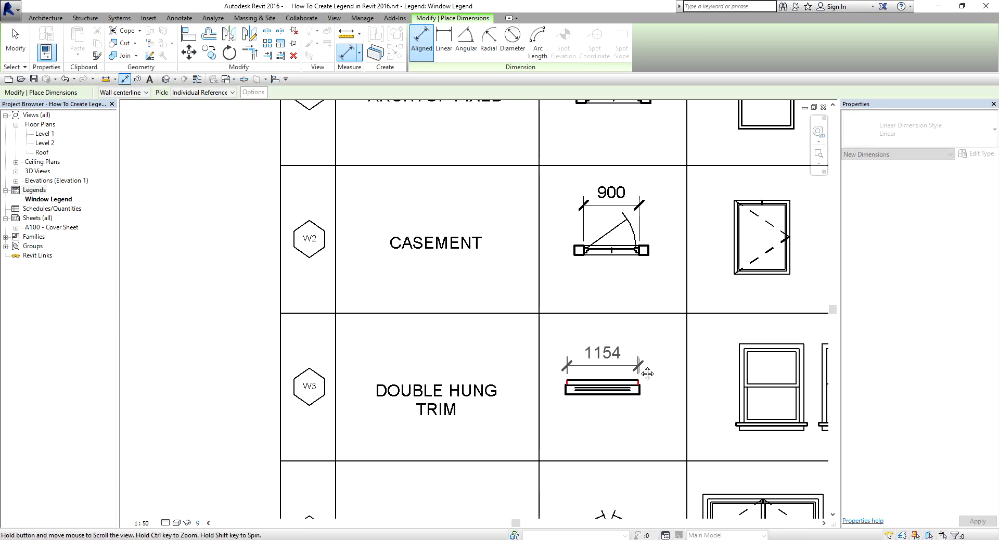
click(642, 363)
- Add an aligned dimension across the opening of the W4 double casement trim plan, placed above its swing arcs
scroll(692, 408, down, 3)
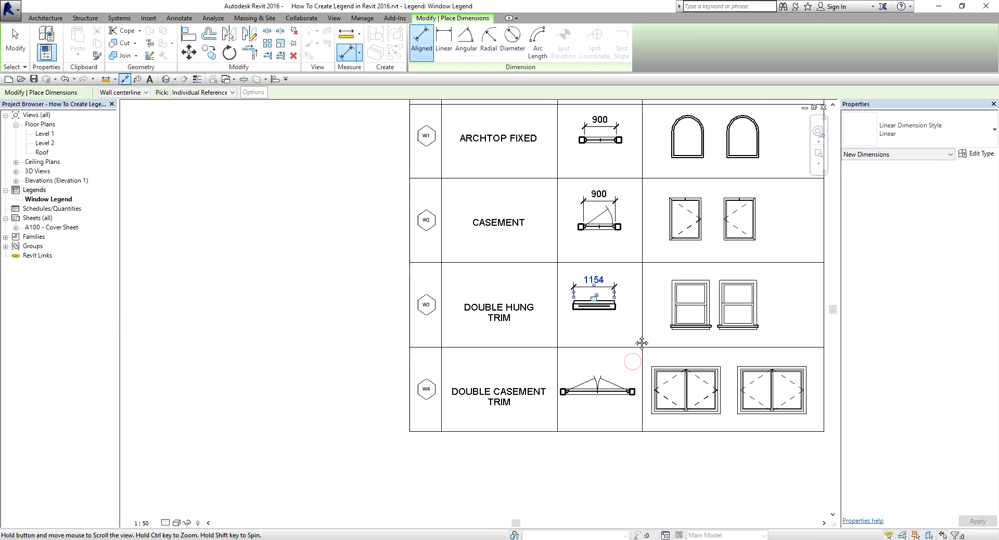
scroll(578, 406, up, 5)
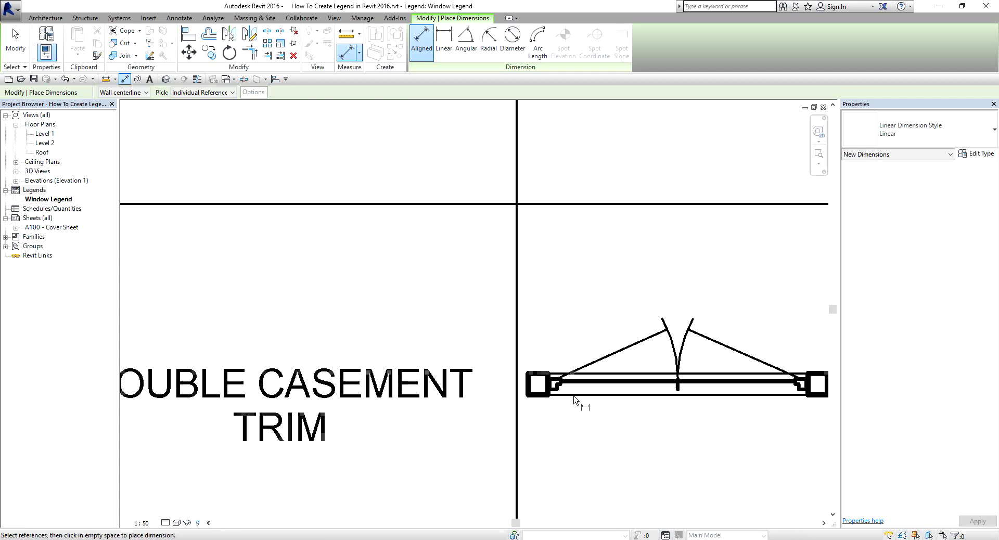
click(554, 396)
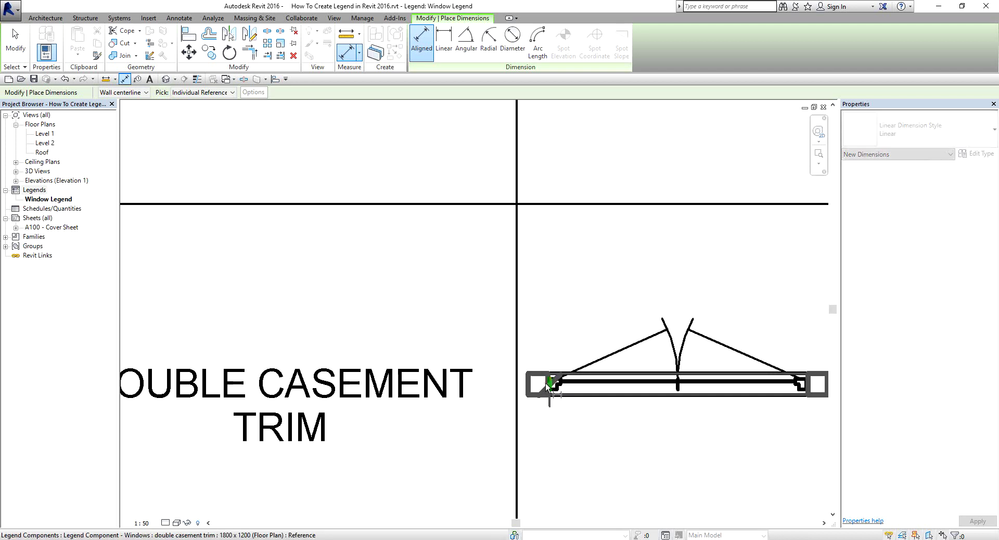
scroll(653, 435, down, 1)
middle_drag(654, 434, 621, 441)
click(703, 400)
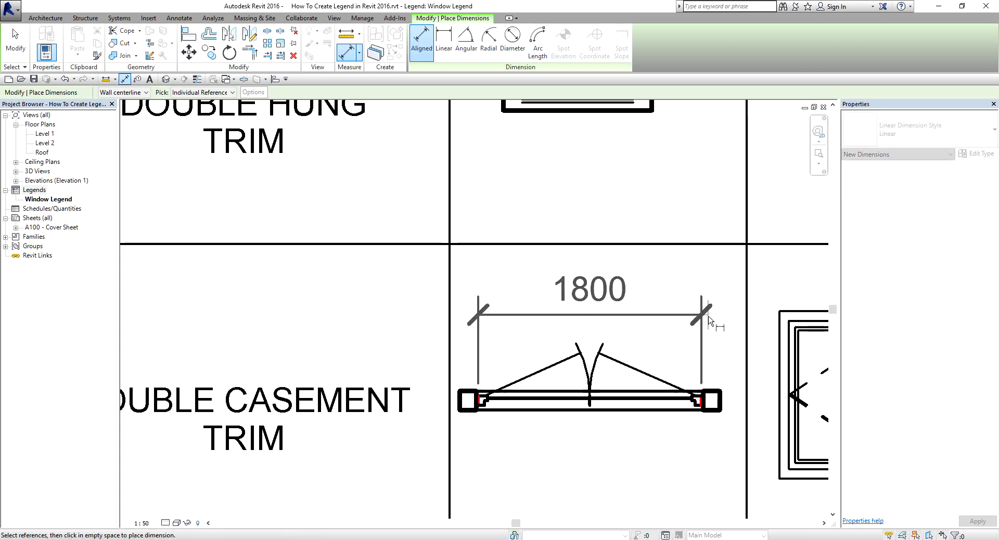
click(708, 314)
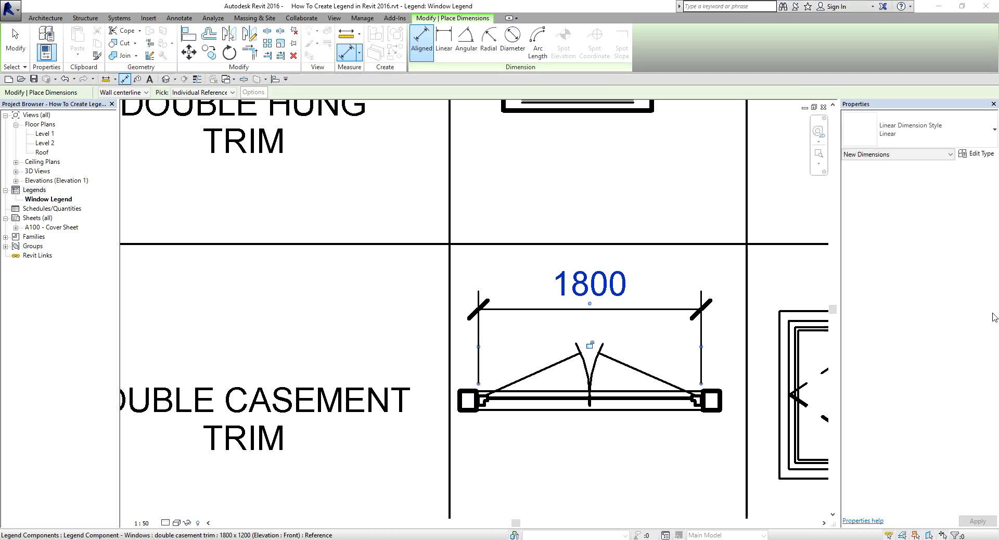
key(z)
key(f)
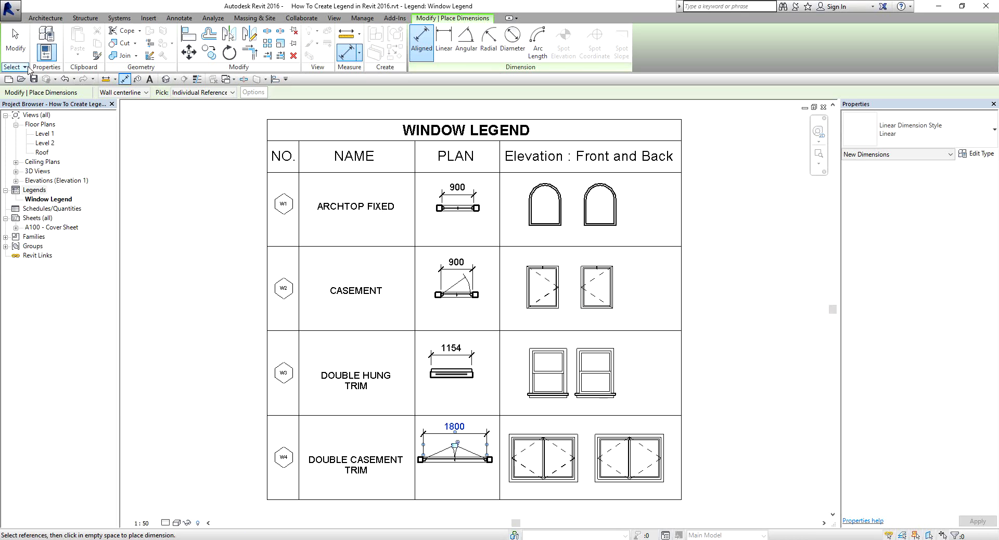
key(Escape)
key(Escape)
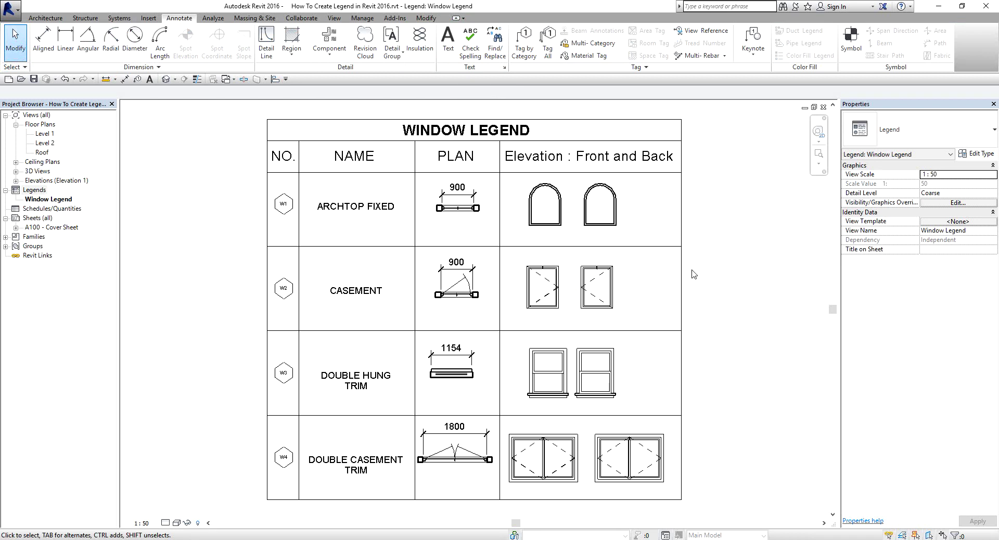